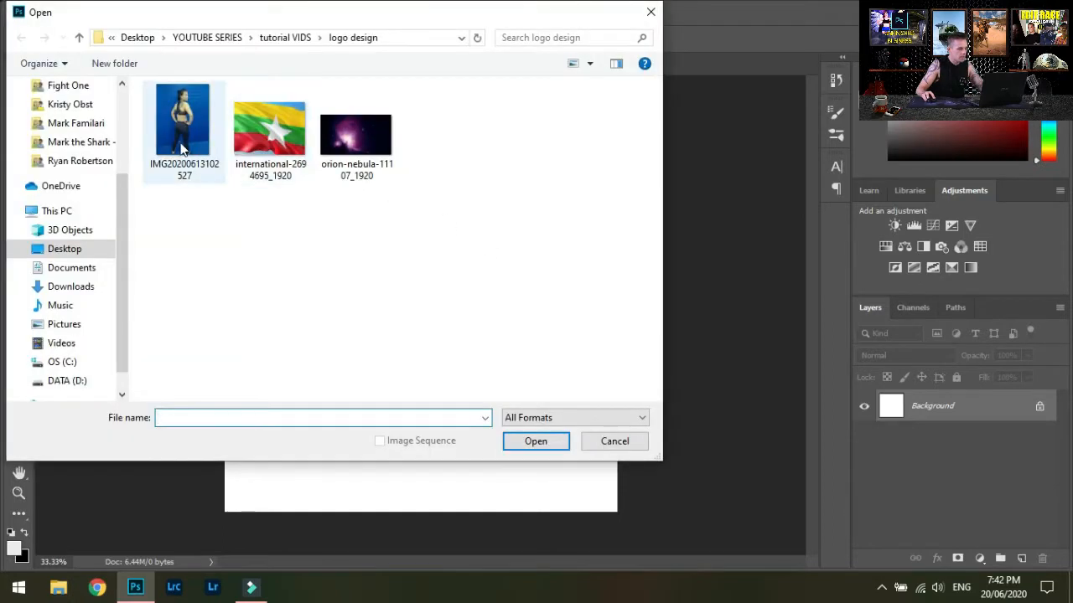
{"action": "left_click", "coordinate": [182, 148]}
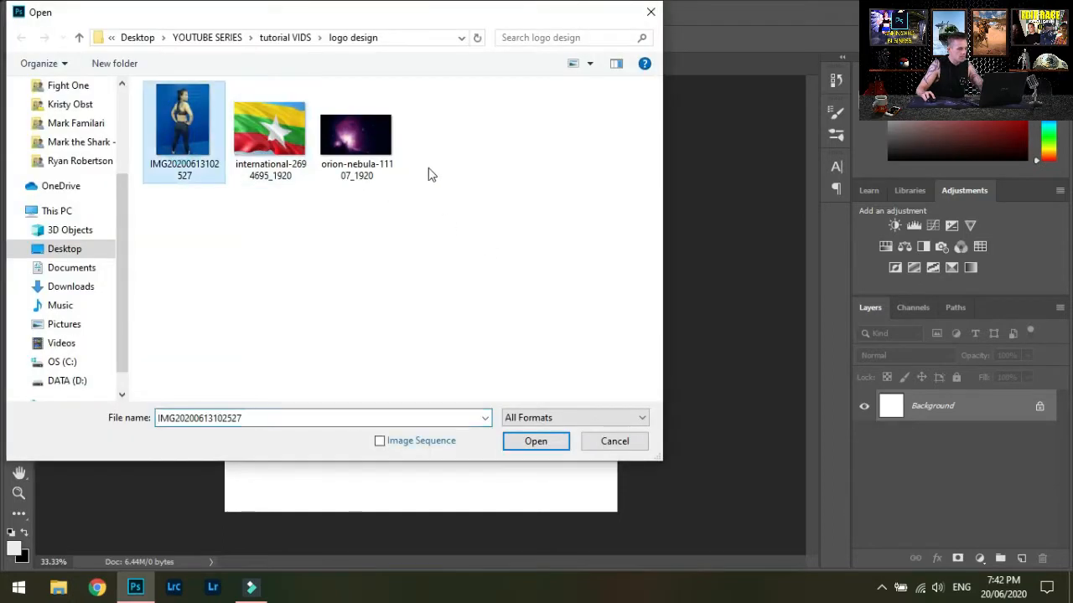
{"action": "left_click", "coordinate": [375, 153], "text": "shift"}
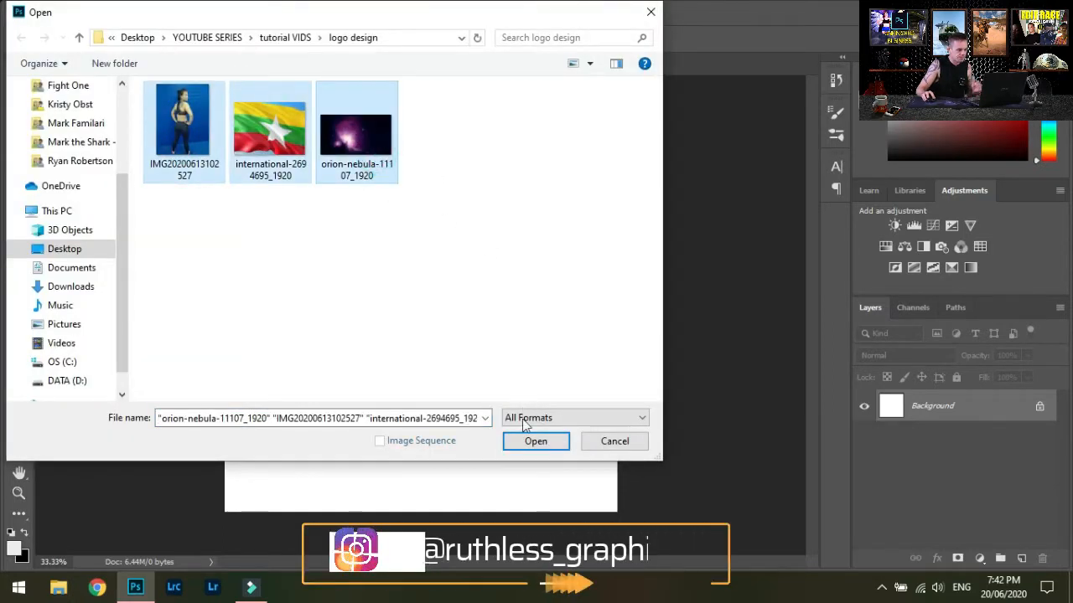
{"action": "left_click", "coordinate": [528, 442]}
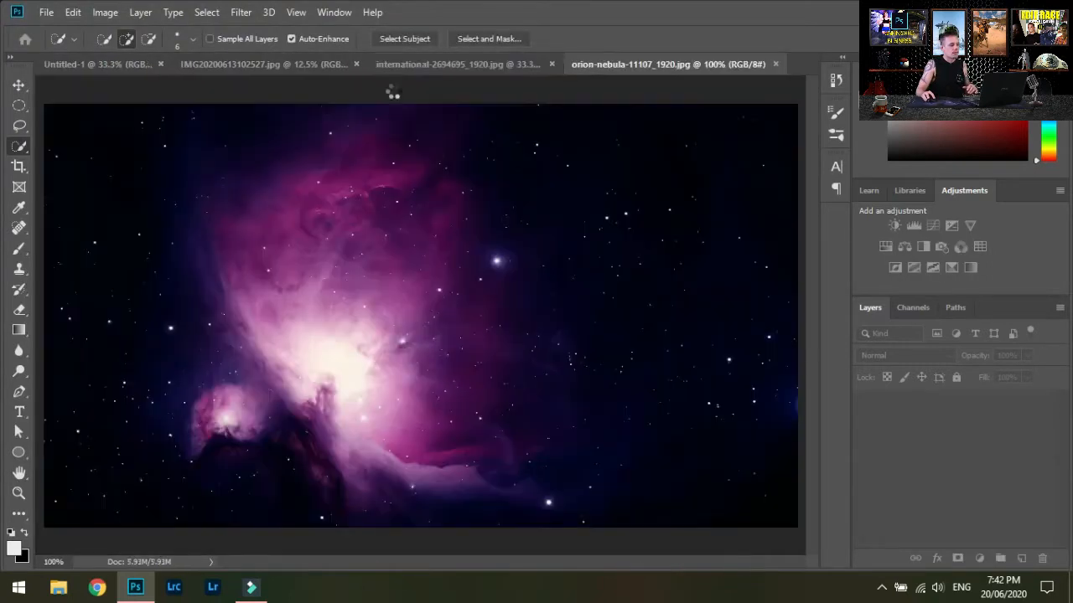
Start the Camera Raw Filter on IMG20200613102527.jpg and set Texture and Clarity to +100.
{"action": "left_click", "coordinate": [268, 69]}
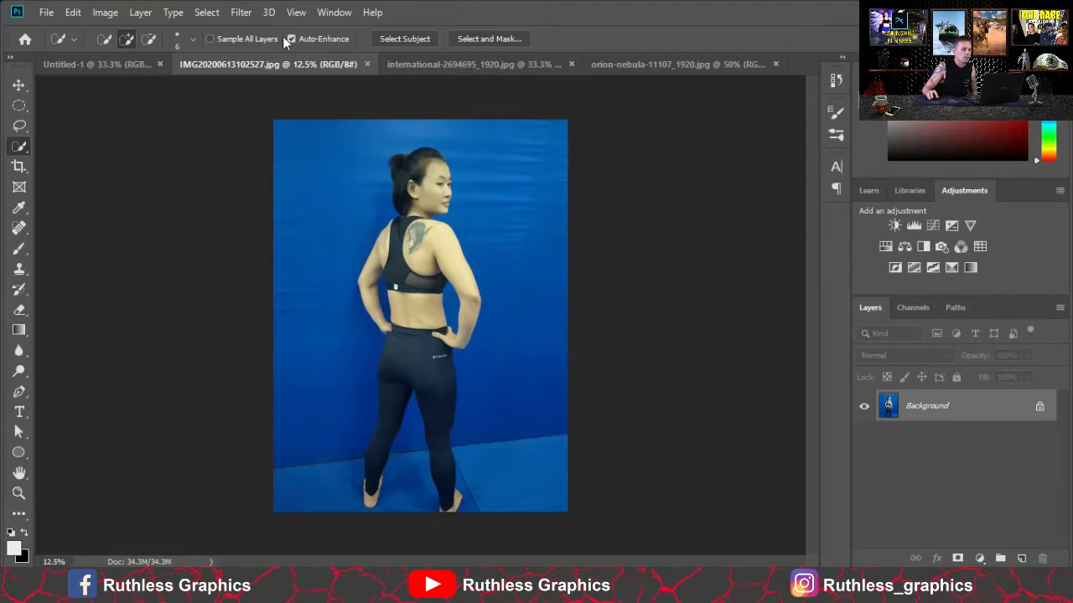
{"action": "left_click", "coordinate": [241, 13]}
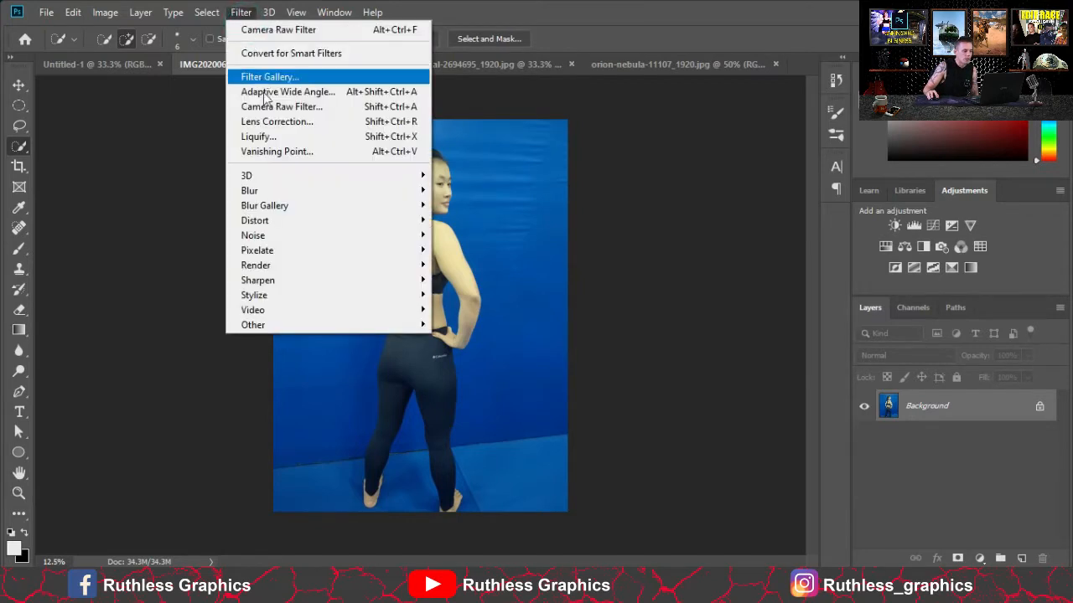
{"action": "left_click", "coordinate": [278, 106]}
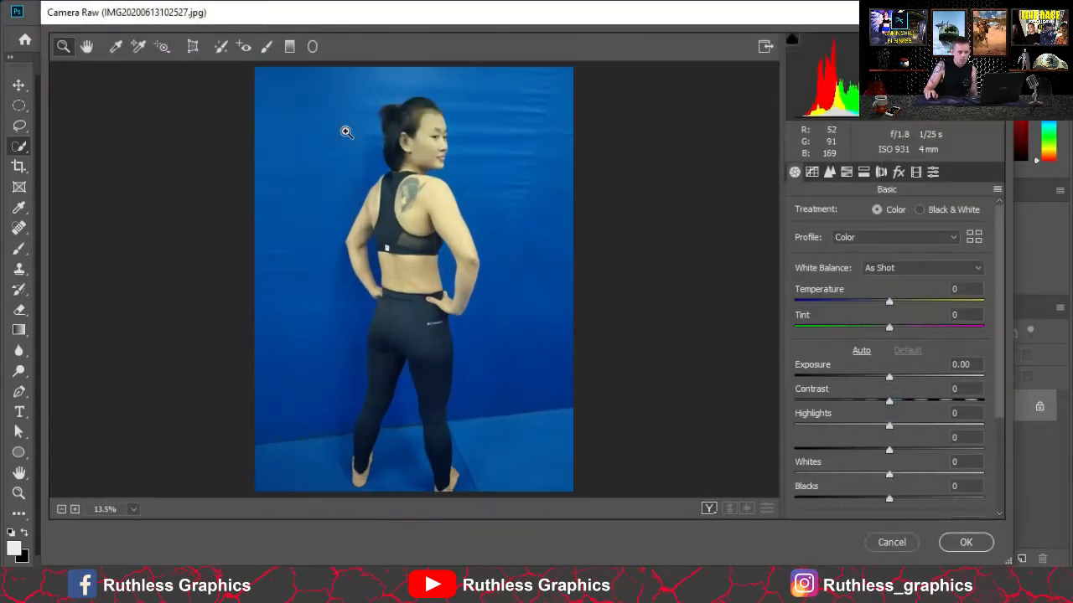
{"action": "scroll", "coordinate": [851, 306], "scroll_direction": "down", "scroll_amount": 3}
{"action": "scroll", "coordinate": [851, 301], "scroll_direction": "down", "scroll_amount": 2}
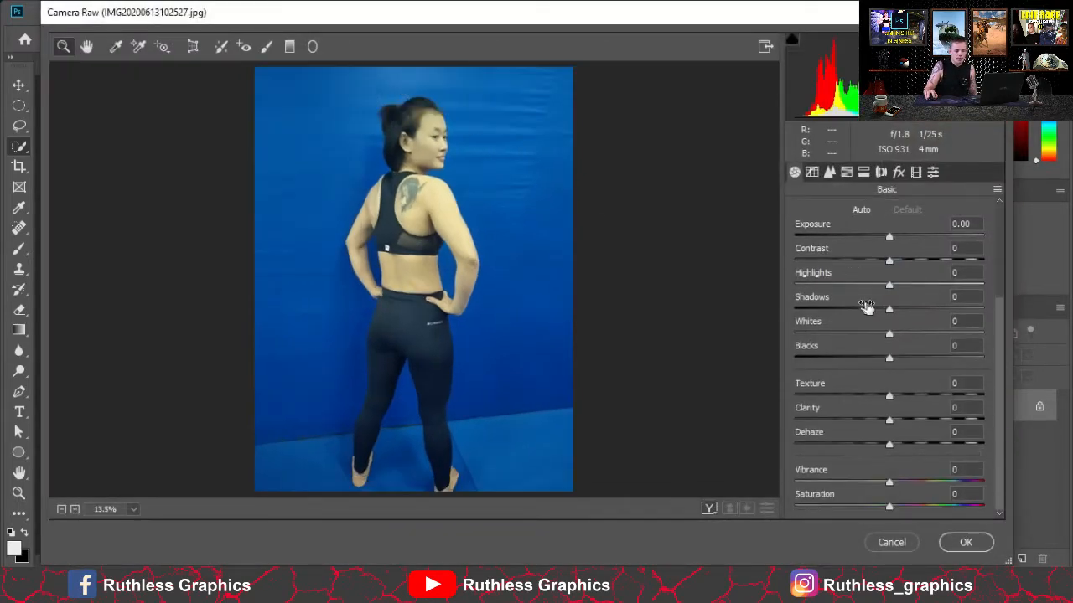
{"action": "left_click_drag", "start_coordinate": [890, 400], "coordinate": [1014, 390]}
{"action": "left_click_drag", "start_coordinate": [890, 420], "coordinate": [987, 422]}
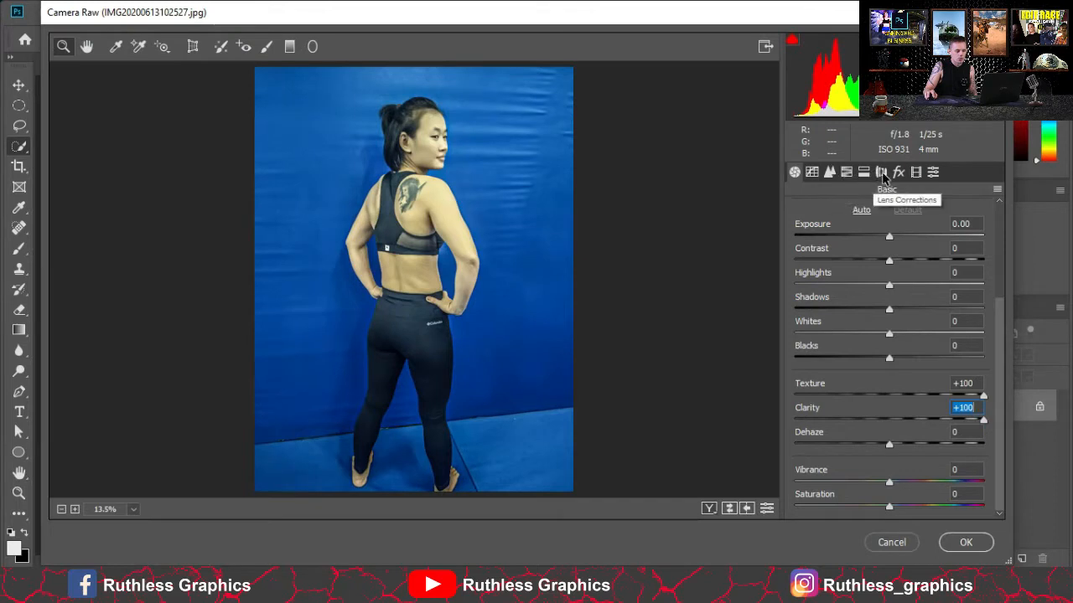
Set the sharpening Amount to 150 and apply the Camera Raw adjustments to the photo.
{"action": "left_click", "coordinate": [831, 173]}
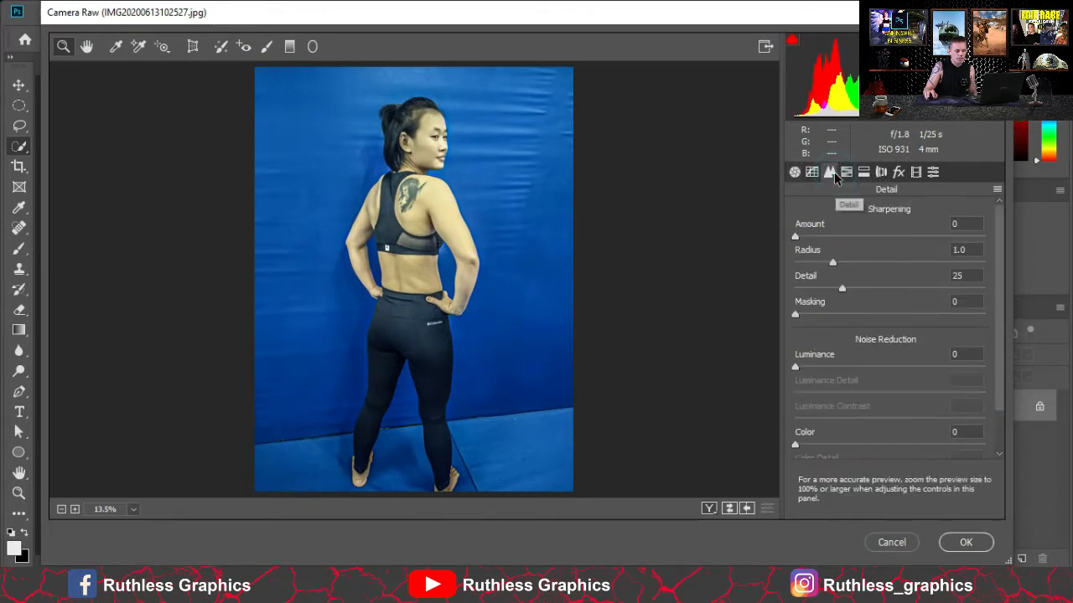
{"action": "left_click_drag", "start_coordinate": [795, 236], "coordinate": [997, 236]}
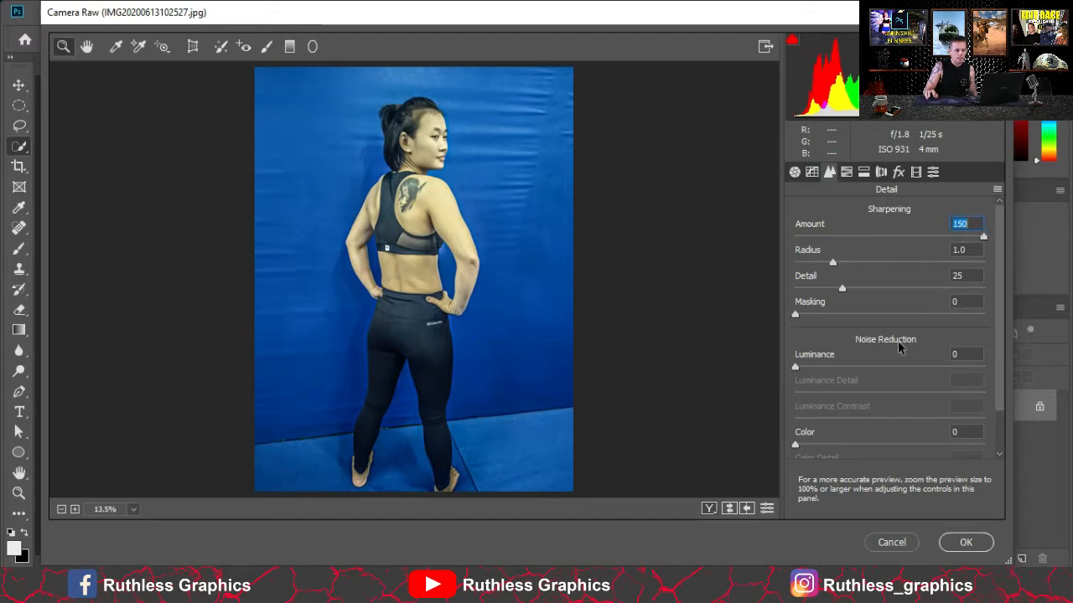
{"action": "left_click", "coordinate": [966, 543]}
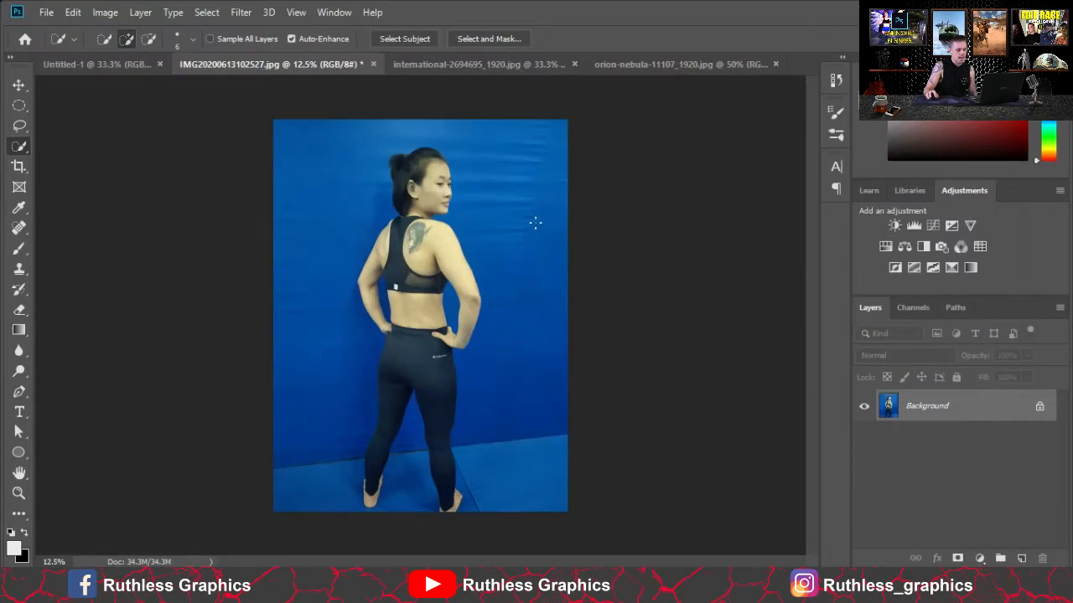
Select the woman from her head down to her thighs, including both arms, with the Quick Selection tool.
{"action": "left_click_drag", "start_coordinate": [434, 163], "coordinate": [424, 214]}
{"action": "left_click", "coordinate": [402, 237]}
{"action": "mouse_move", "coordinate": [424, 260]}
{"action": "left_mouse_down"}
{"action": "mouse_move", "coordinate": [473, 301]}
{"action": "mouse_move", "coordinate": [449, 336]}
{"action": "mouse_move", "coordinate": [402, 287]}
{"action": "left_mouse_up"}
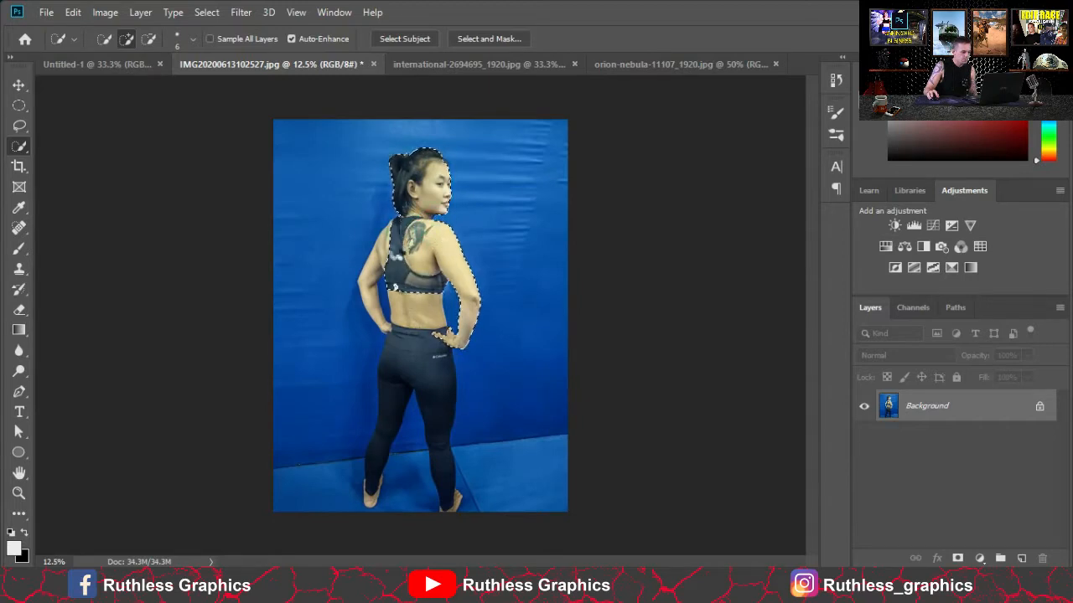
{"action": "left_click_drag", "start_coordinate": [382, 250], "coordinate": [373, 267]}
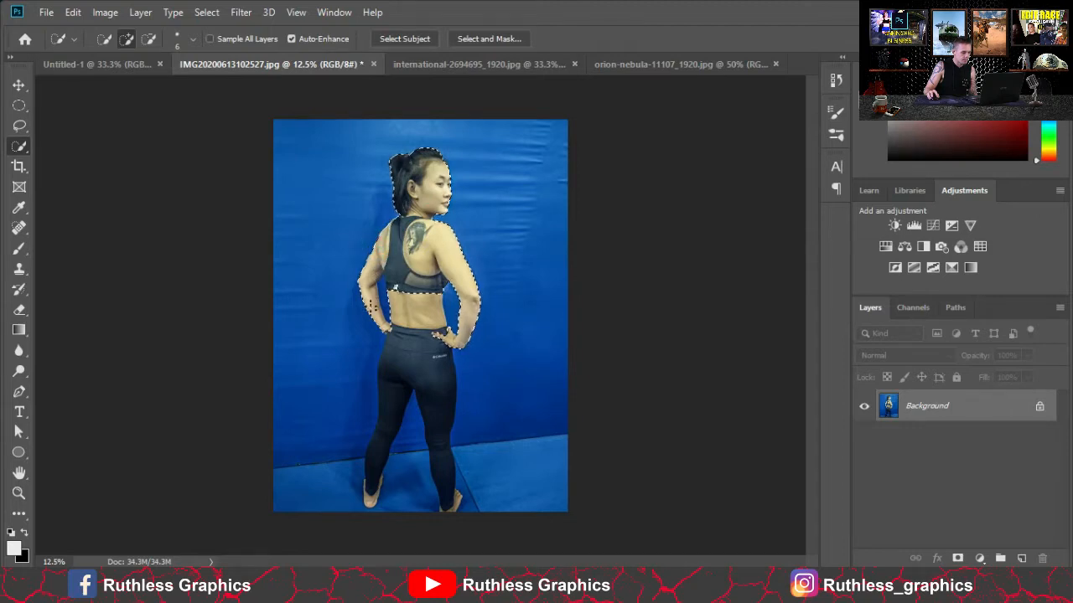
{"action": "left_click", "coordinate": [396, 369]}
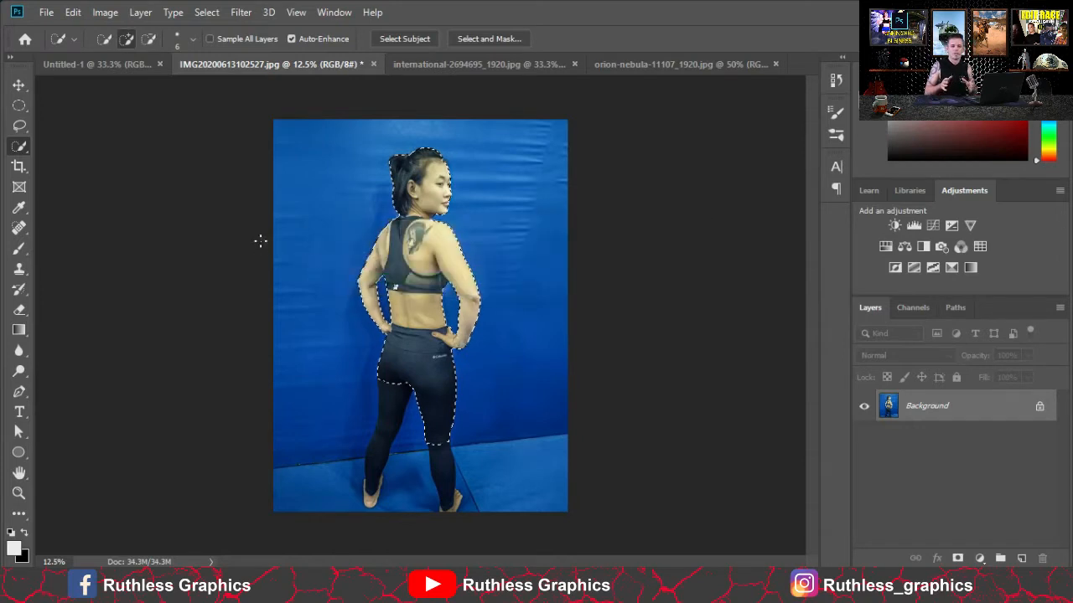
Apply a Threshold adjustment with level 156 to the selected figure.
{"action": "left_click", "coordinate": [103, 13]}
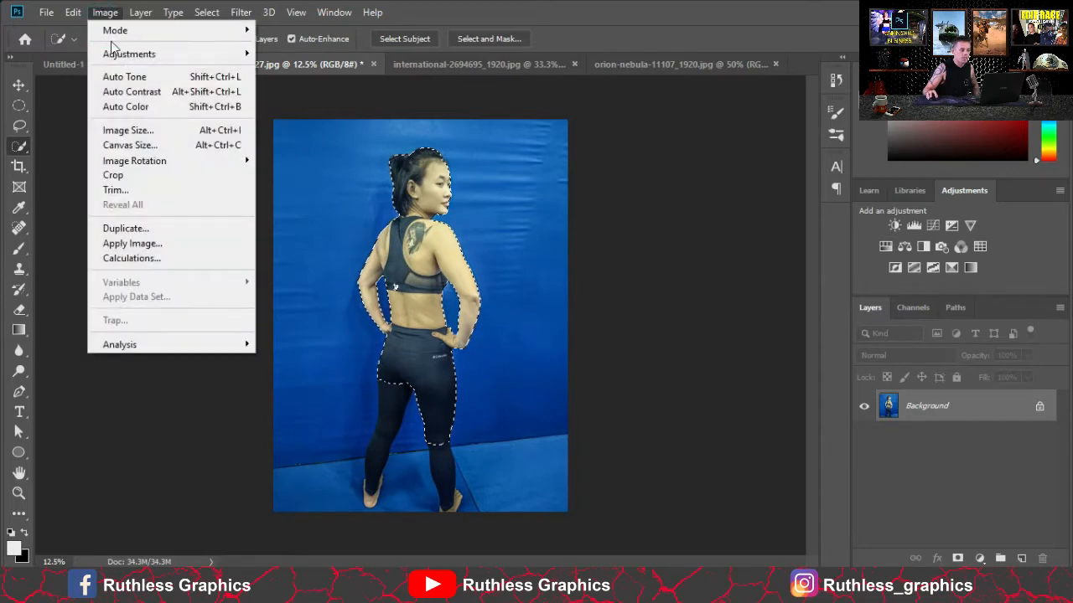
{"action": "mouse_move", "coordinate": [121, 55]}
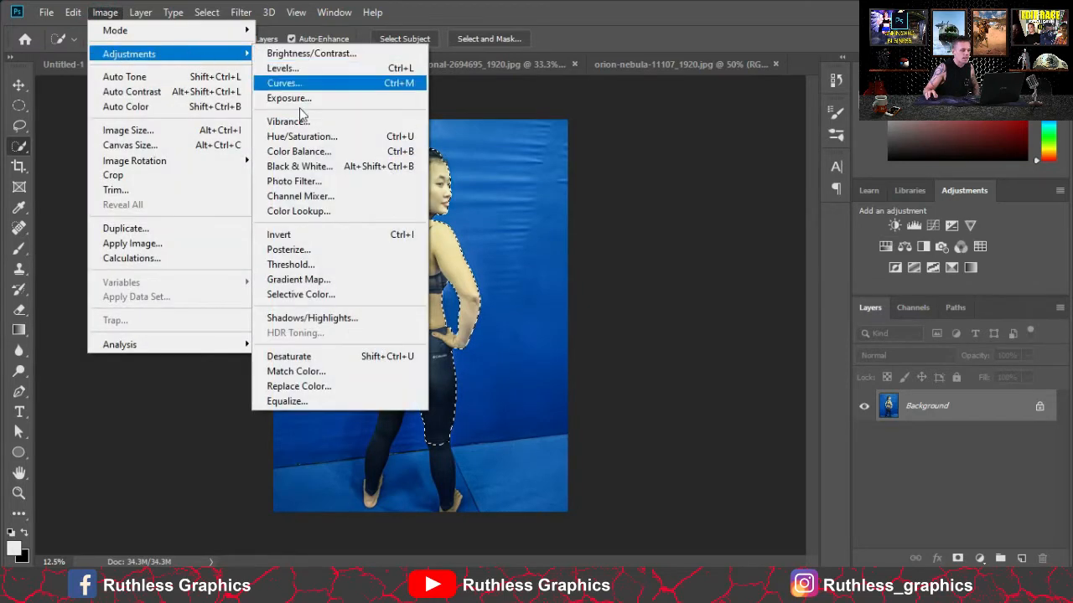
{"action": "left_click", "coordinate": [335, 265]}
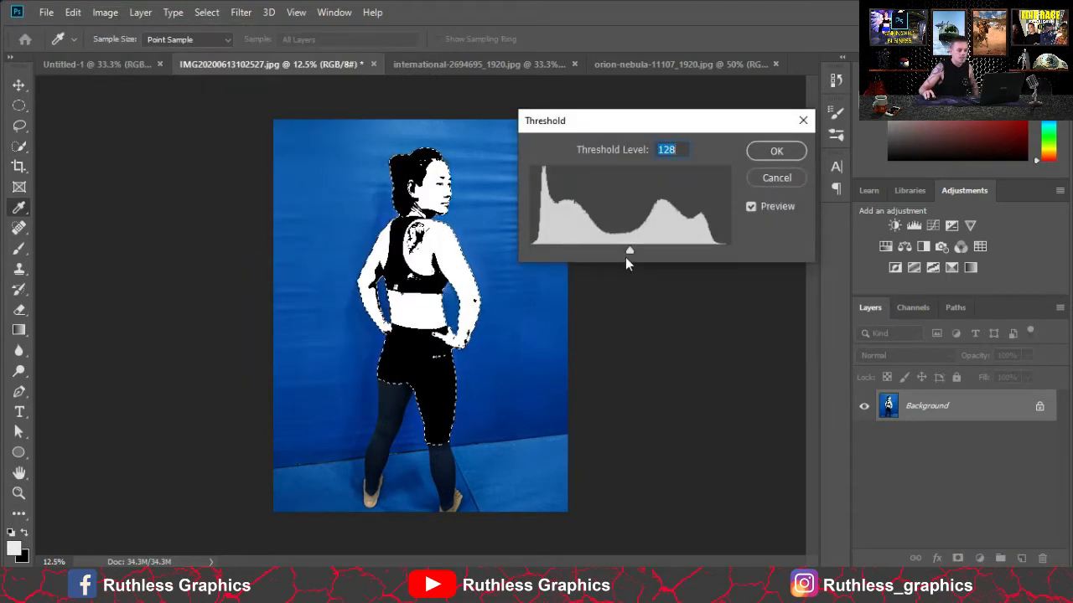
{"action": "left_click_drag", "start_coordinate": [629, 252], "coordinate": [651, 236]}
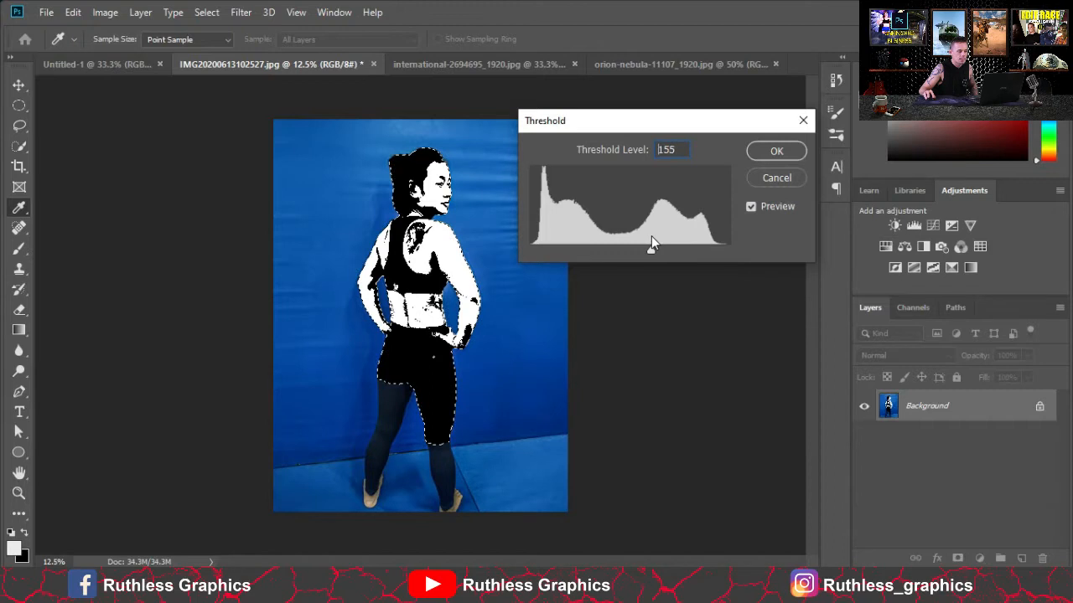
{"action": "left_click_drag", "start_coordinate": [652, 236], "coordinate": [651, 235]}
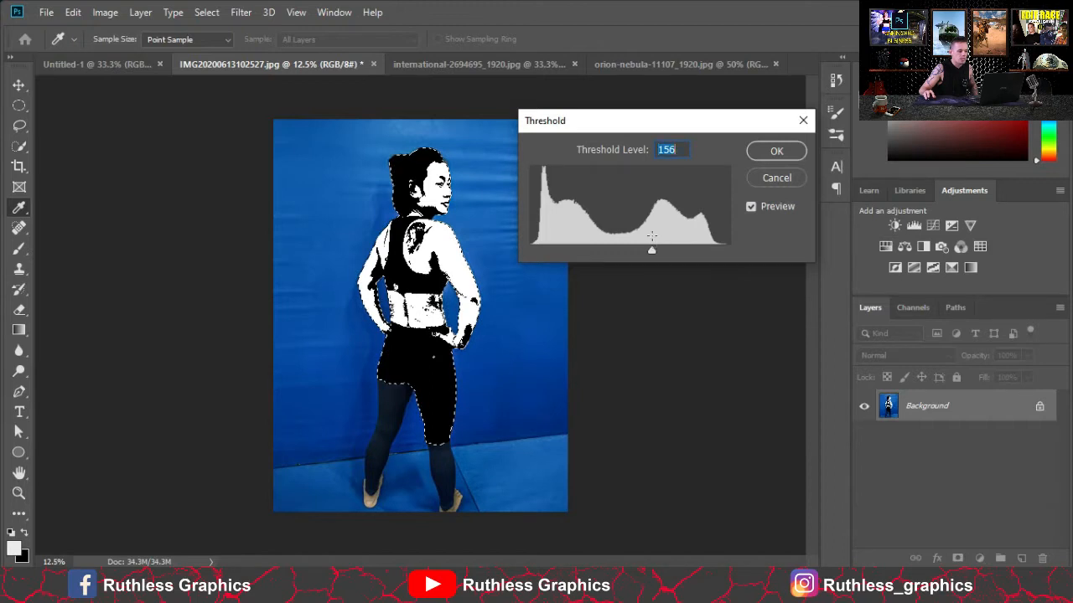
{"action": "left_click", "coordinate": [792, 150]}
{"action": "key", "text": "w"}
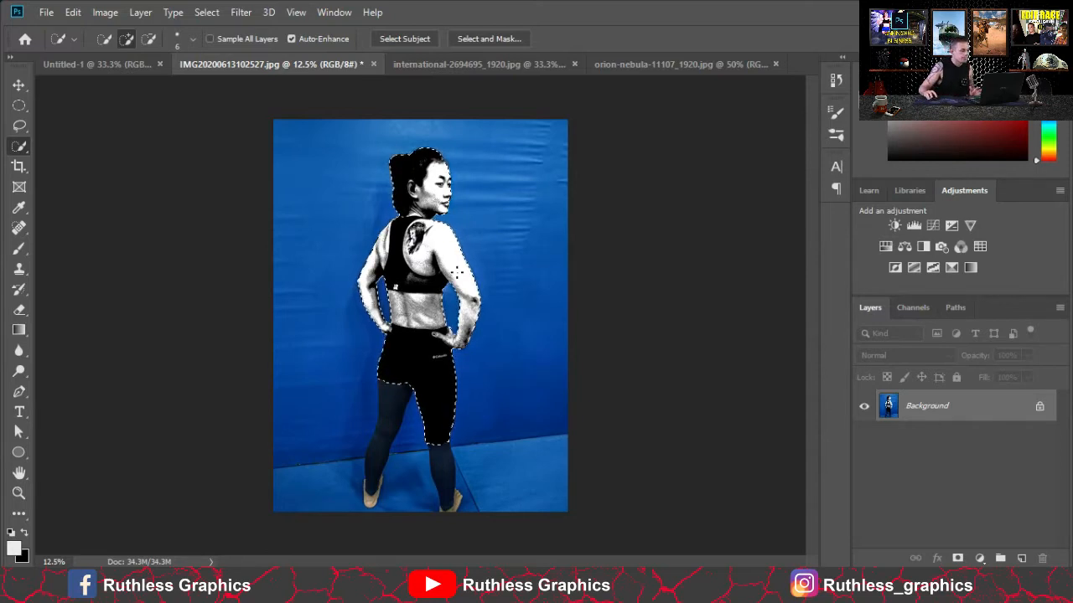
Select the figure's black areas using Color Range with fuzziness 97, and copy them into the Untitled-1 document.
{"action": "left_click", "coordinate": [206, 12]}
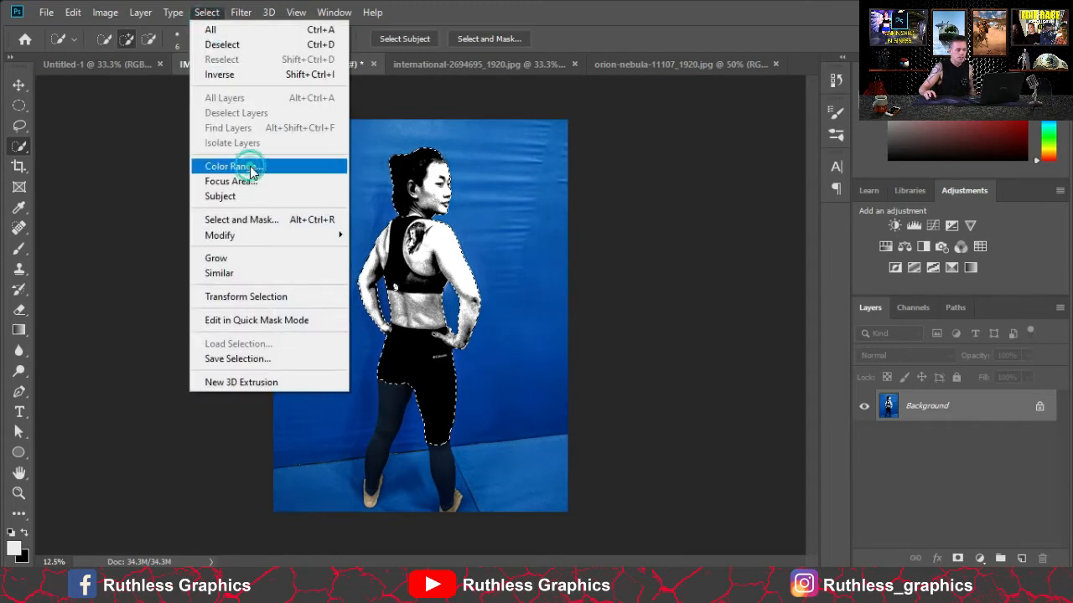
{"action": "left_click", "coordinate": [252, 167]}
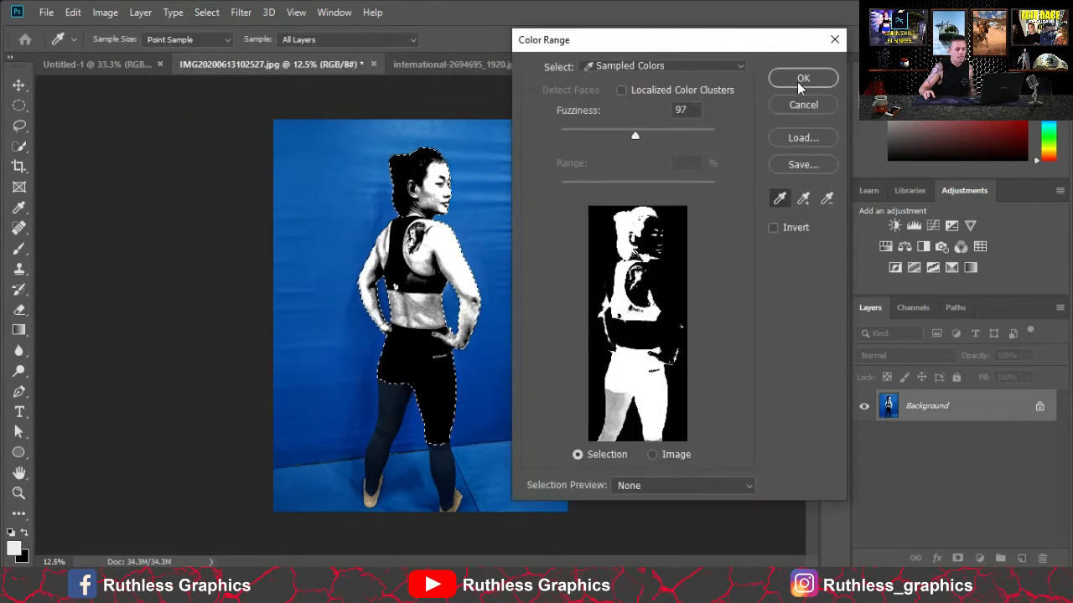
{"action": "left_click", "coordinate": [800, 80]}
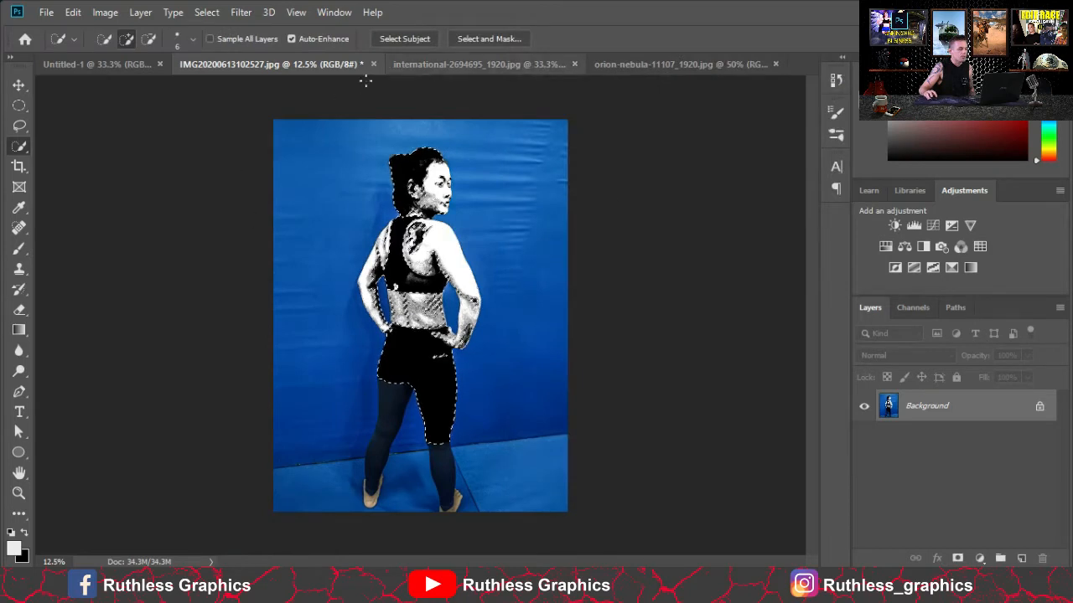
{"action": "key", "text": "v"}
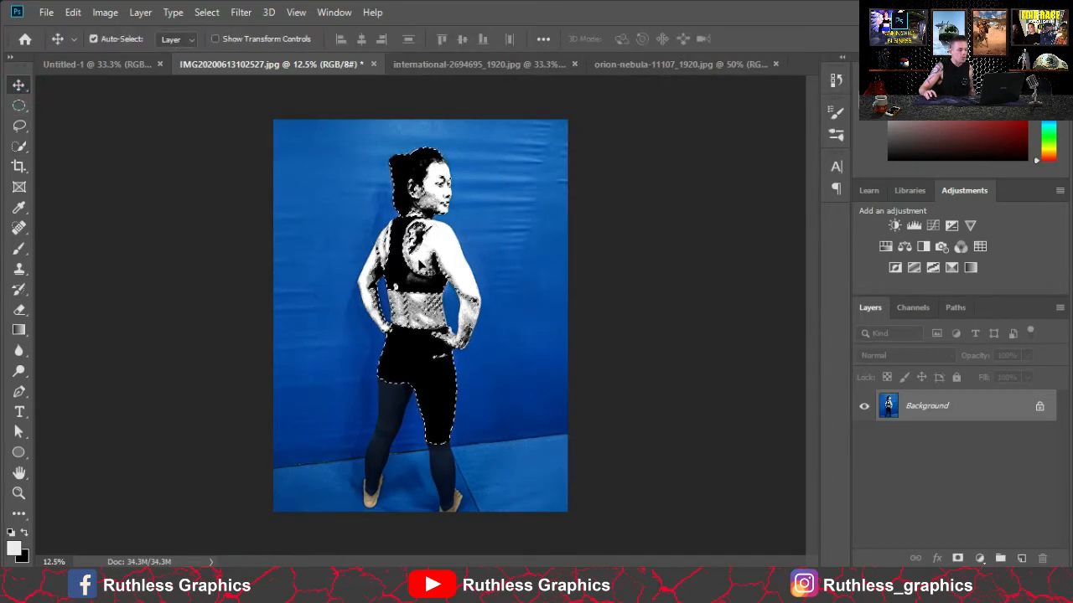
{"action": "left_click_drag", "start_coordinate": [415, 222], "coordinate": [354, 380]}
Scale down the pasted figure and centre it on the canvas with its hips meeting the lower canvas edge.
{"action": "key", "text": "ctrl+t"}
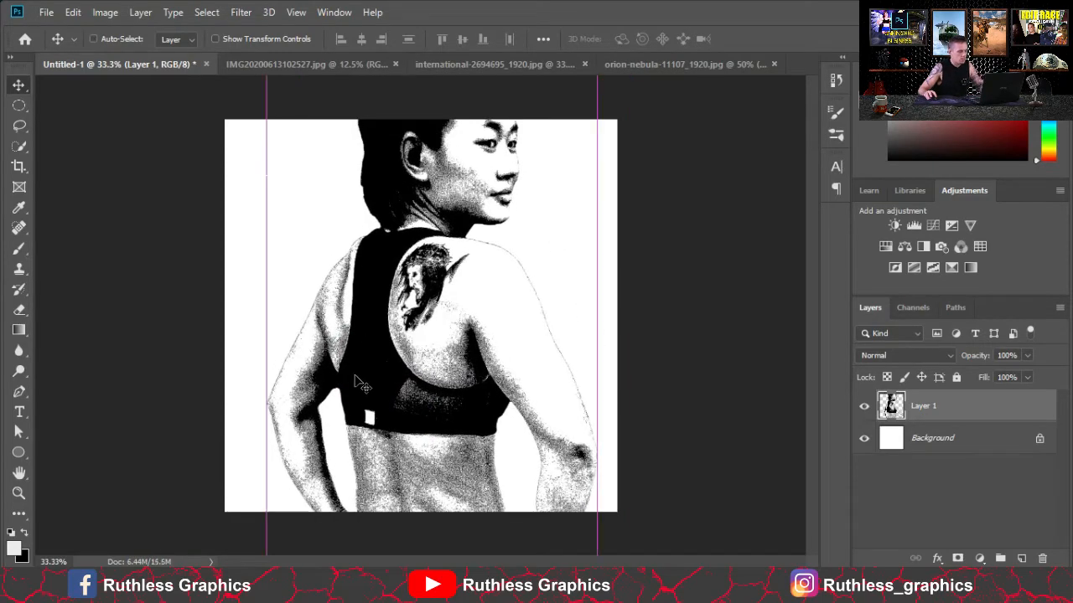
{"action": "left_click_drag", "start_coordinate": [596, 442], "coordinate": [478, 442]}
{"action": "left_click_drag", "start_coordinate": [396, 396], "coordinate": [444, 378]}
{"action": "left_click_drag", "start_coordinate": [527, 170], "coordinate": [498, 232]}
{"action": "left_click_drag", "start_coordinate": [444, 369], "coordinate": [459, 321]}
{"action": "key", "text": "Return"}
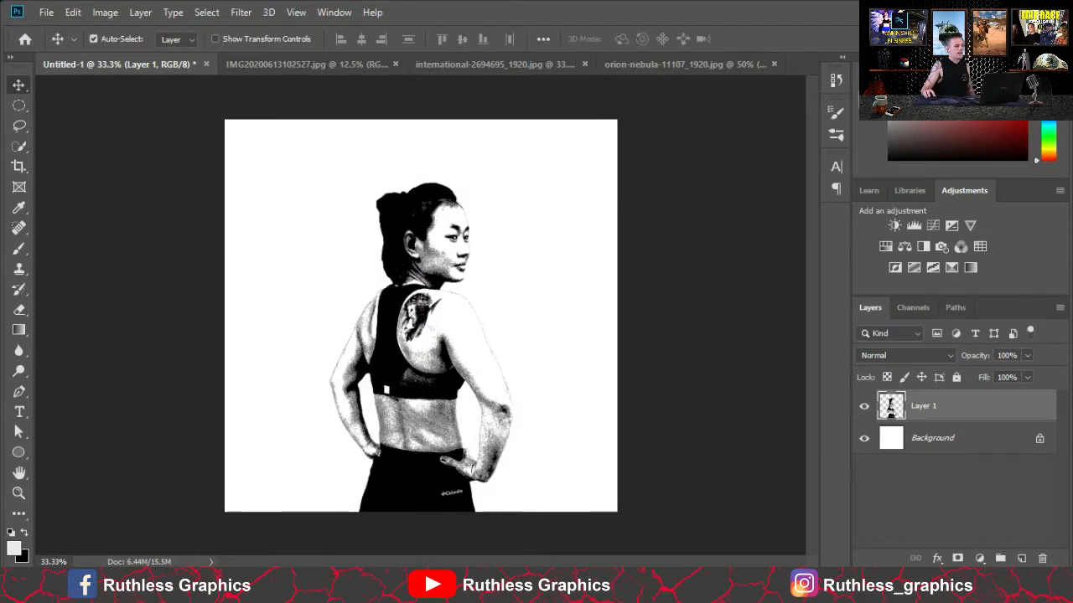
Close IMG20200613102527.jpg without saving its changes.
{"action": "left_click", "coordinate": [306, 66]}
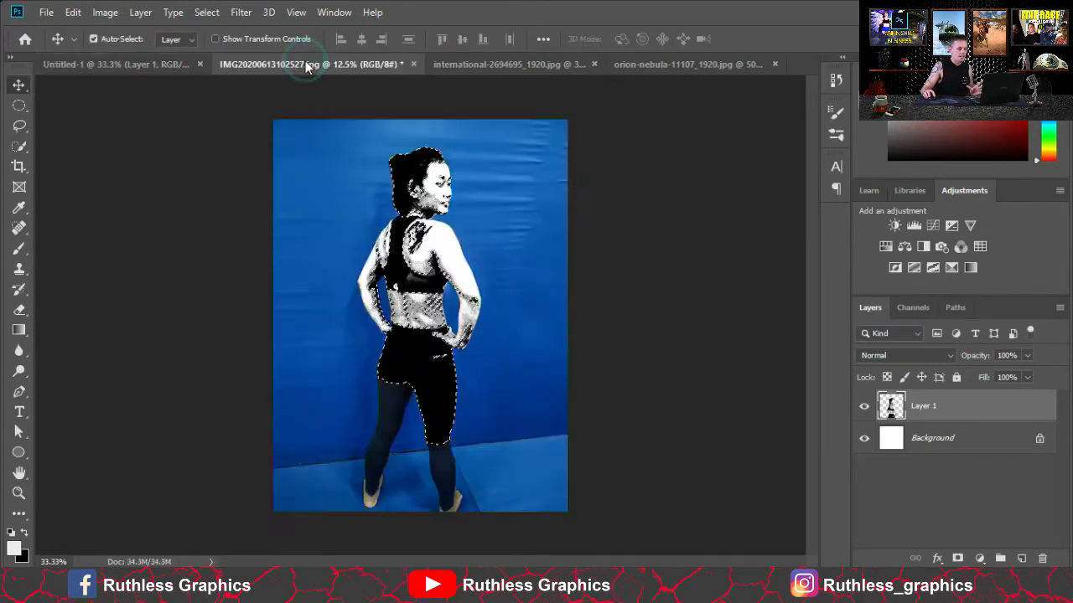
{"action": "left_click", "coordinate": [412, 64]}
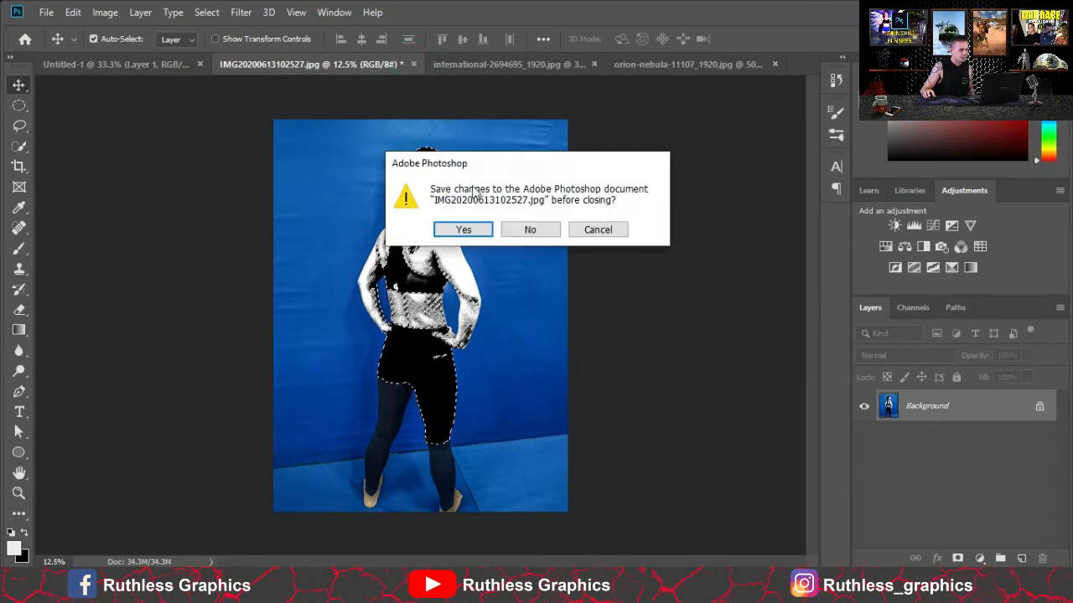
{"action": "left_click", "coordinate": [528, 228]}
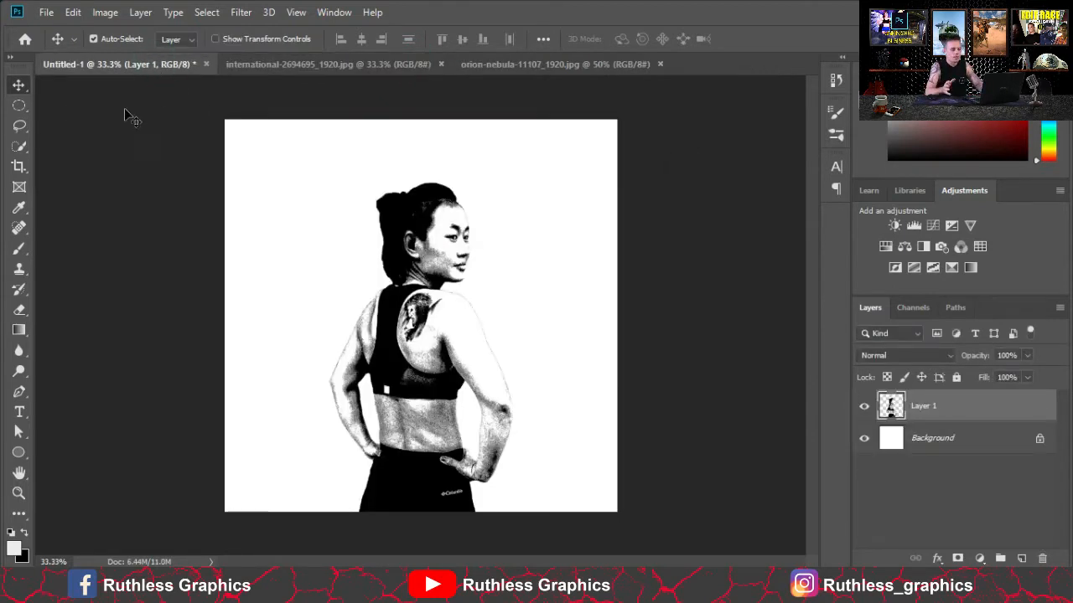
Draw a circle shape about 1104 px in diameter over the figure and dismiss its properties.
{"action": "left_click", "coordinate": [21, 453]}
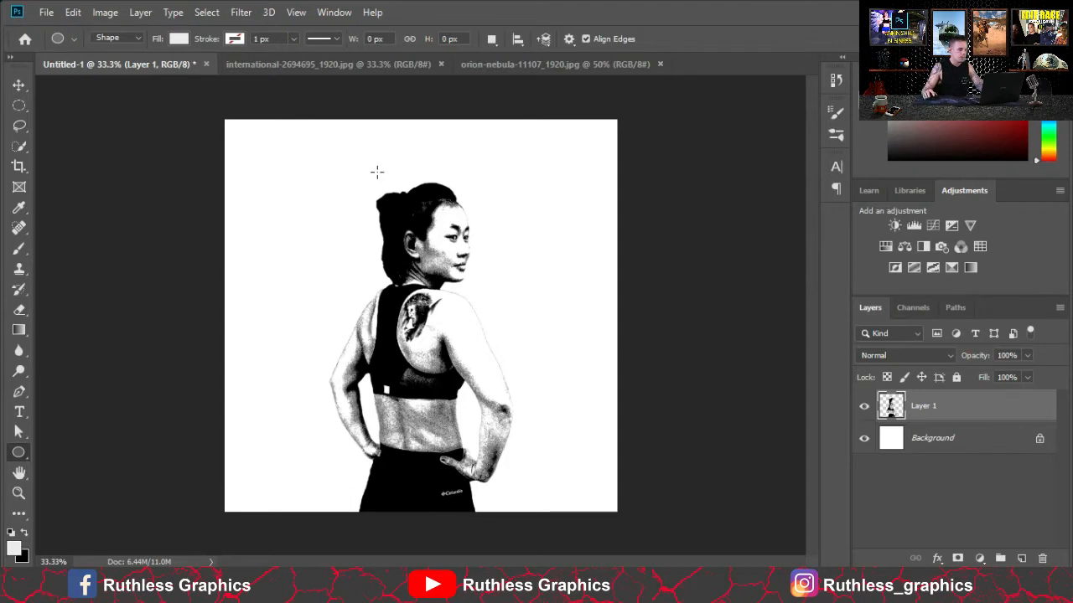
{"action": "left_click_drag", "start_coordinate": [285, 165], "coordinate": [646, 452]}
{"action": "left_click_drag", "start_coordinate": [520, 390], "coordinate": [517, 388]}
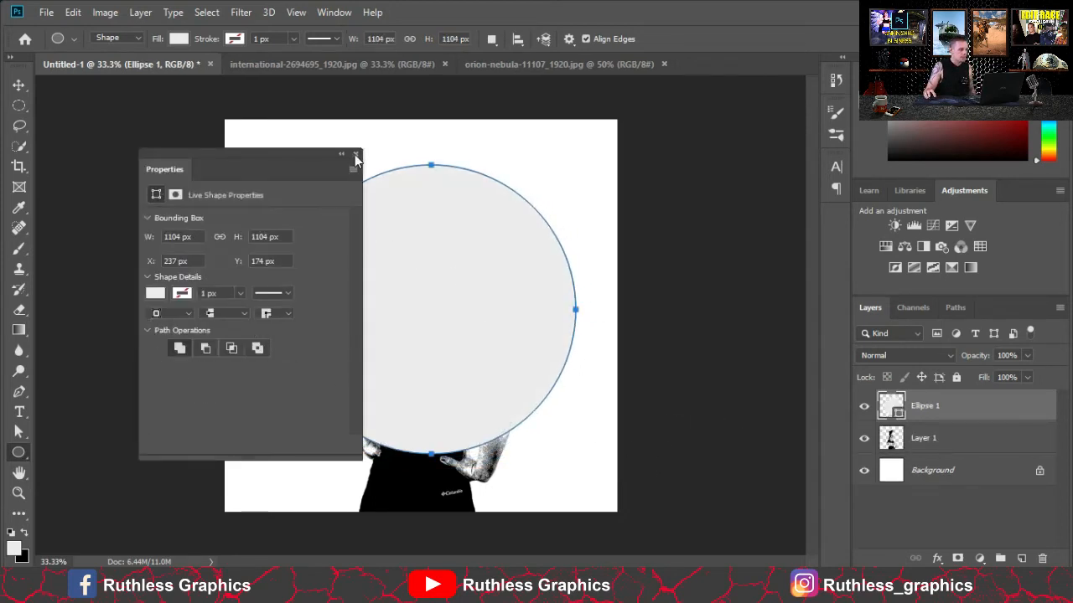
{"action": "left_click", "coordinate": [356, 155]}
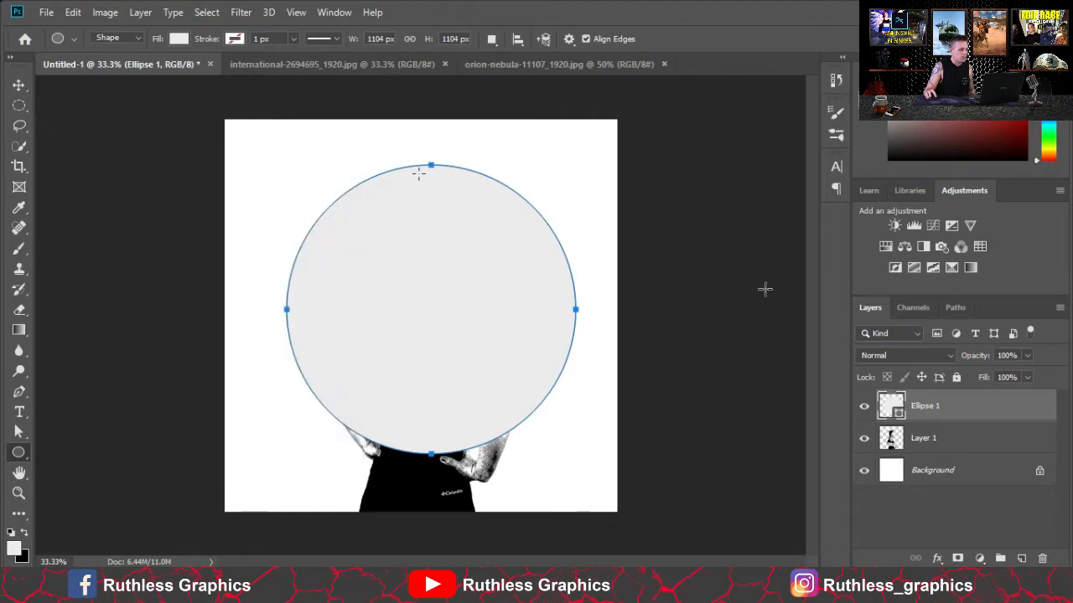
Change the circle's fill to solid black.
{"action": "left_click", "coordinate": [178, 39]}
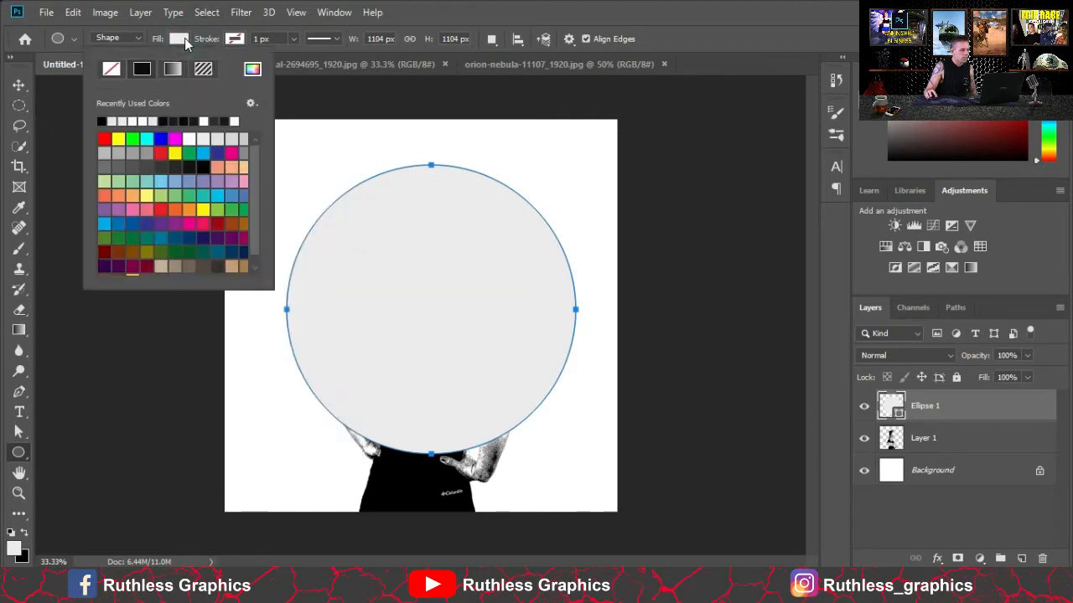
{"action": "left_click", "coordinate": [144, 70]}
{"action": "left_click", "coordinate": [113, 70]}
{"action": "left_click", "coordinate": [101, 121]}
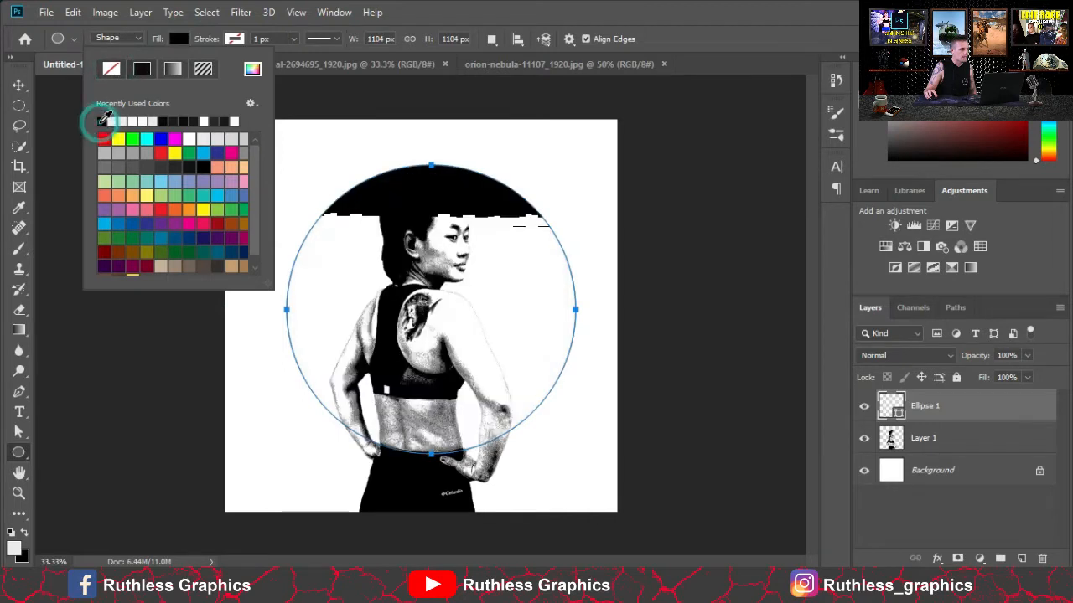
{"action": "left_click", "coordinate": [176, 39]}
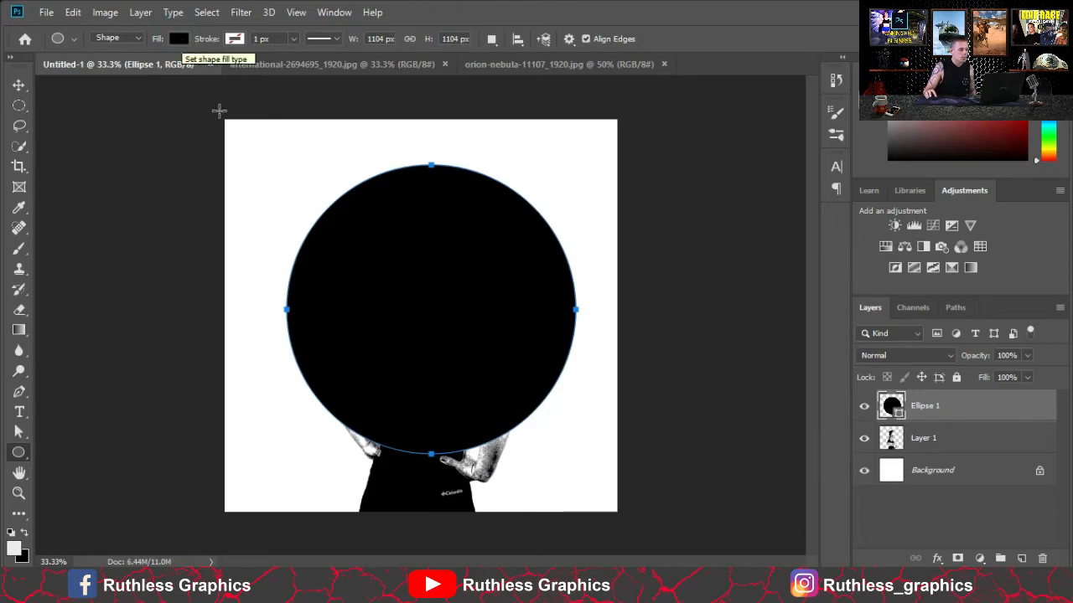
Remove the circle's fill and give it a black stroke 19.81 px wide.
{"action": "left_click", "coordinate": [178, 37]}
{"action": "left_click", "coordinate": [115, 70]}
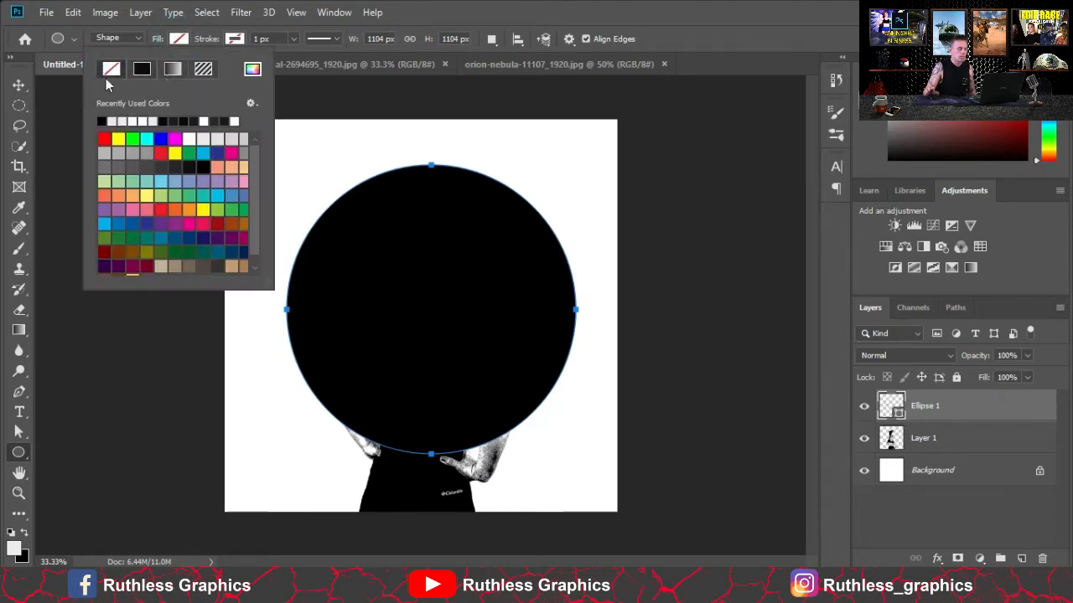
{"action": "left_click", "coordinate": [179, 40]}
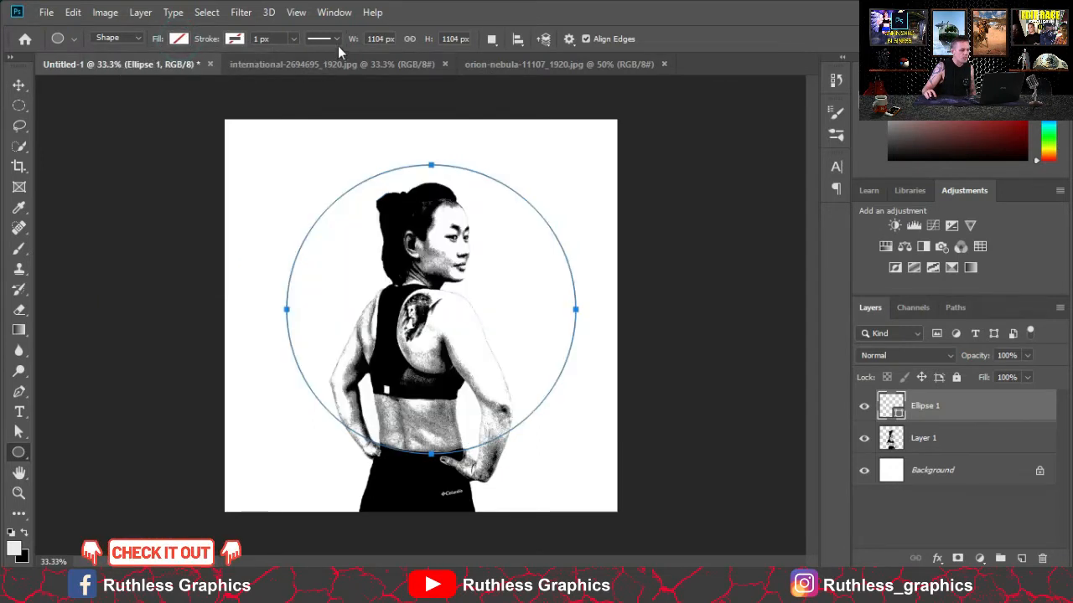
{"action": "left_click", "coordinate": [294, 39]}
{"action": "left_click_drag", "start_coordinate": [292, 57], "coordinate": [326, 58]}
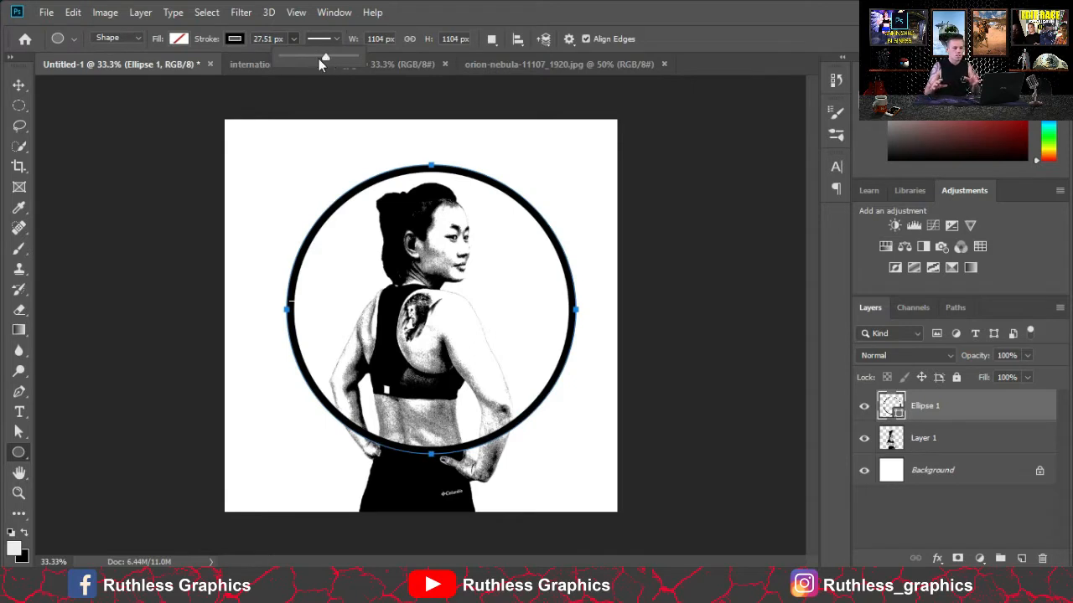
{"action": "left_click_drag", "start_coordinate": [326, 58], "coordinate": [310, 60]}
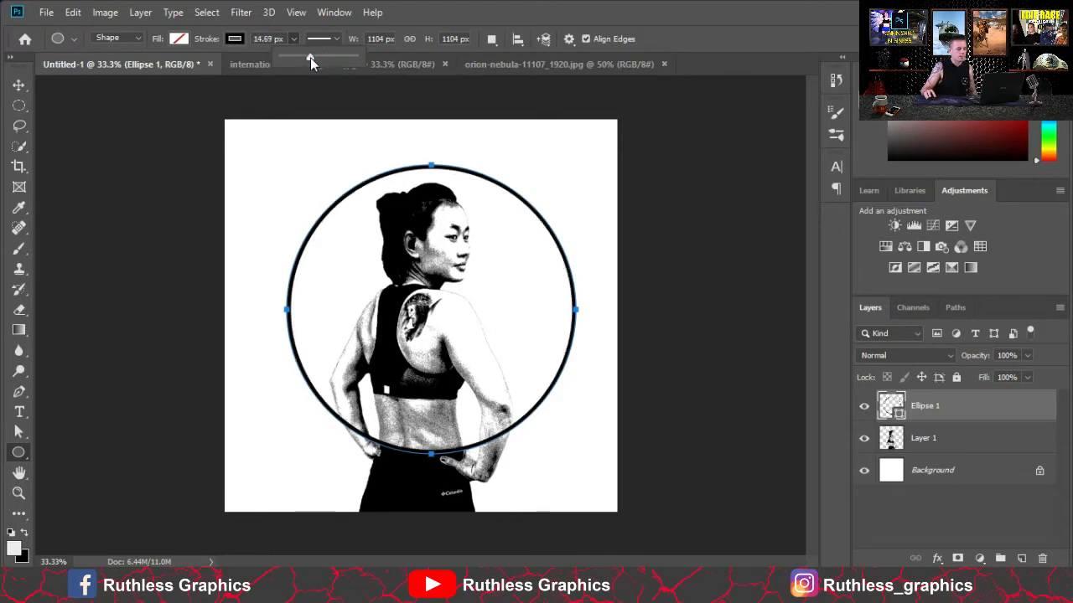
{"action": "left_click_drag", "start_coordinate": [311, 59], "coordinate": [317, 59]}
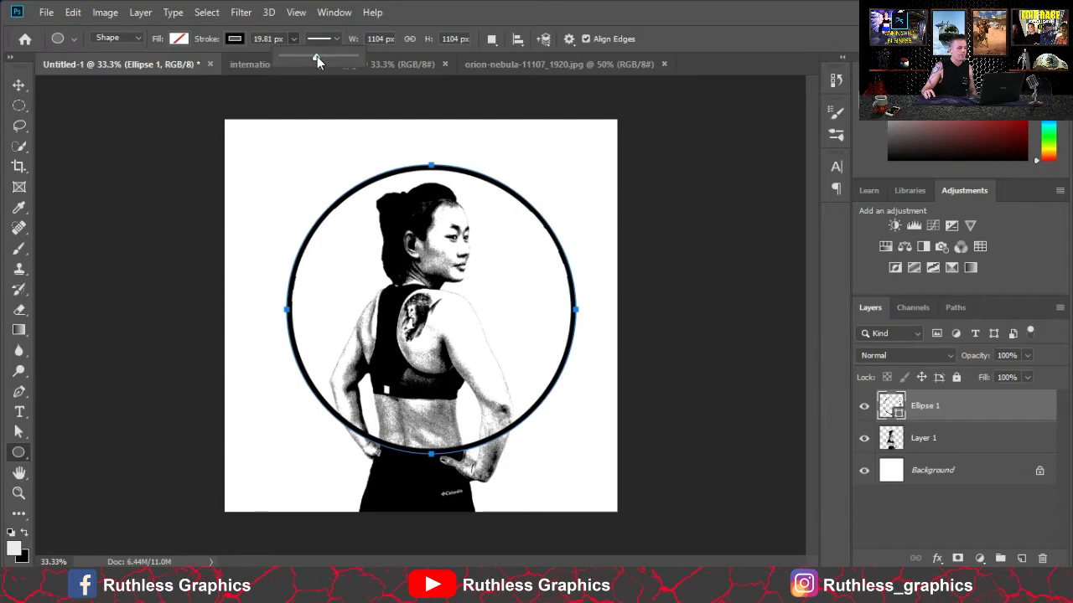
Move the circle down and centre it horizontally on the canvas, with its upper edge crossing the woman's forehead.
{"action": "left_click", "coordinate": [967, 404]}
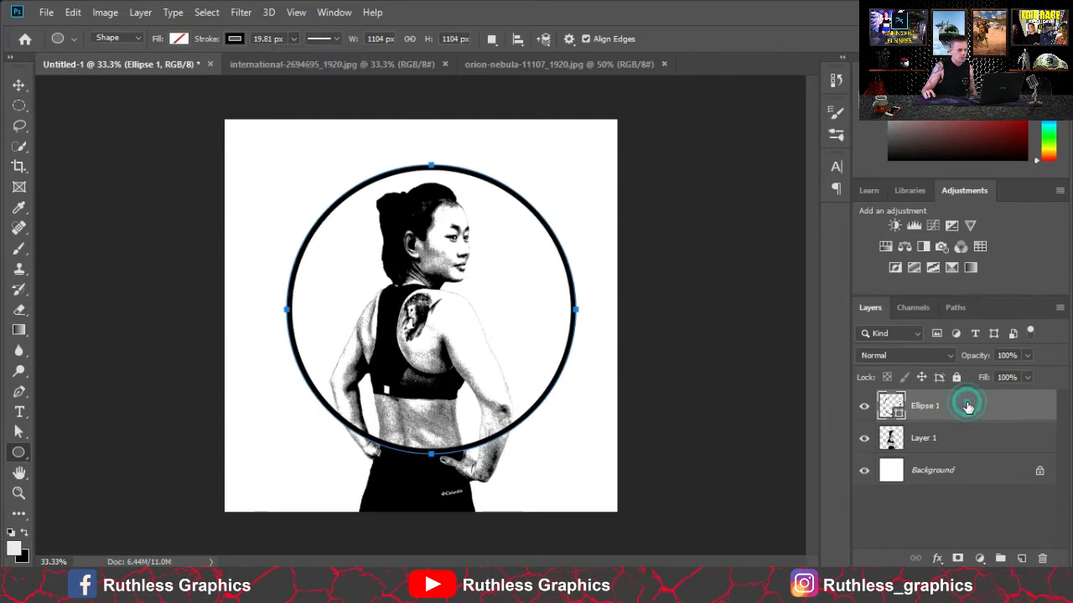
{"action": "left_click", "coordinate": [19, 86]}
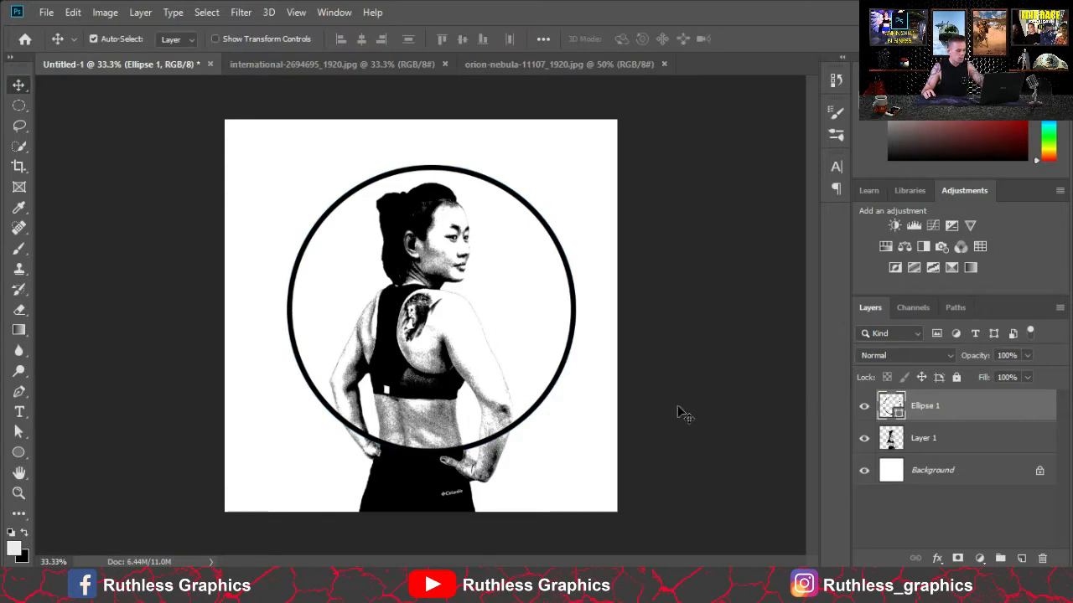
{"action": "key", "text": "ctrl+t"}
{"action": "left_click_drag", "start_coordinate": [464, 276], "coordinate": [455, 312]}
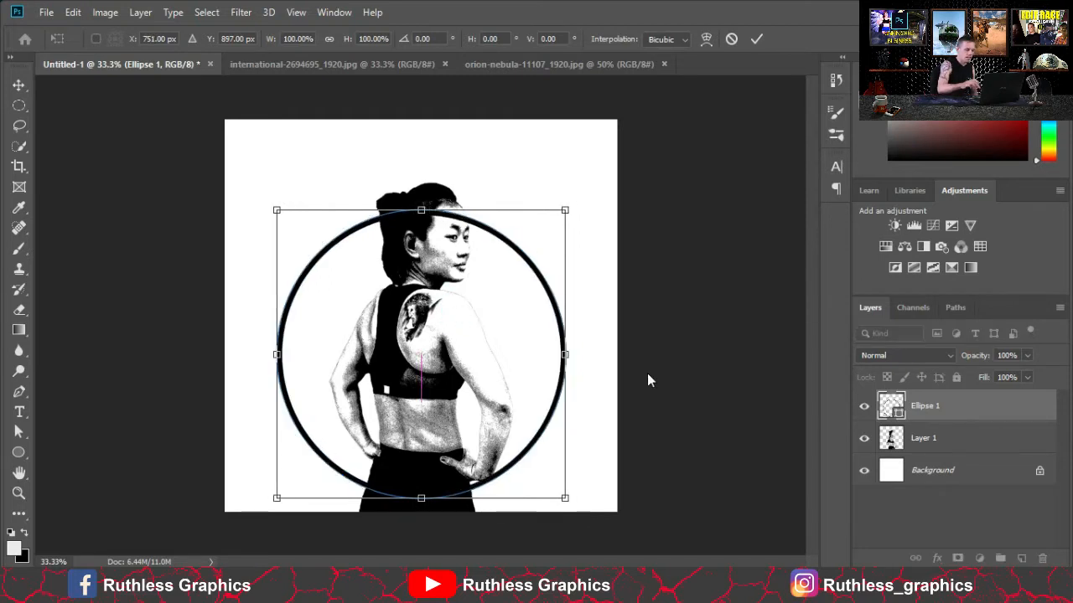
{"action": "key", "text": "Return"}
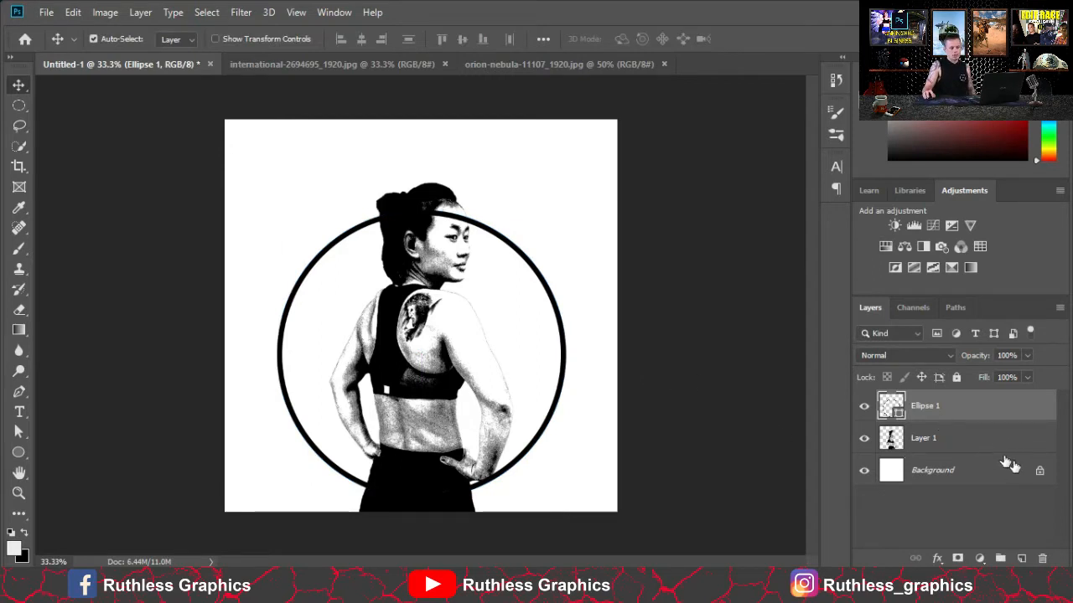
Add a Gradient Fill layer directly above the Background, using the Radial style and the black-to-white gradient.
{"action": "left_click", "coordinate": [979, 474]}
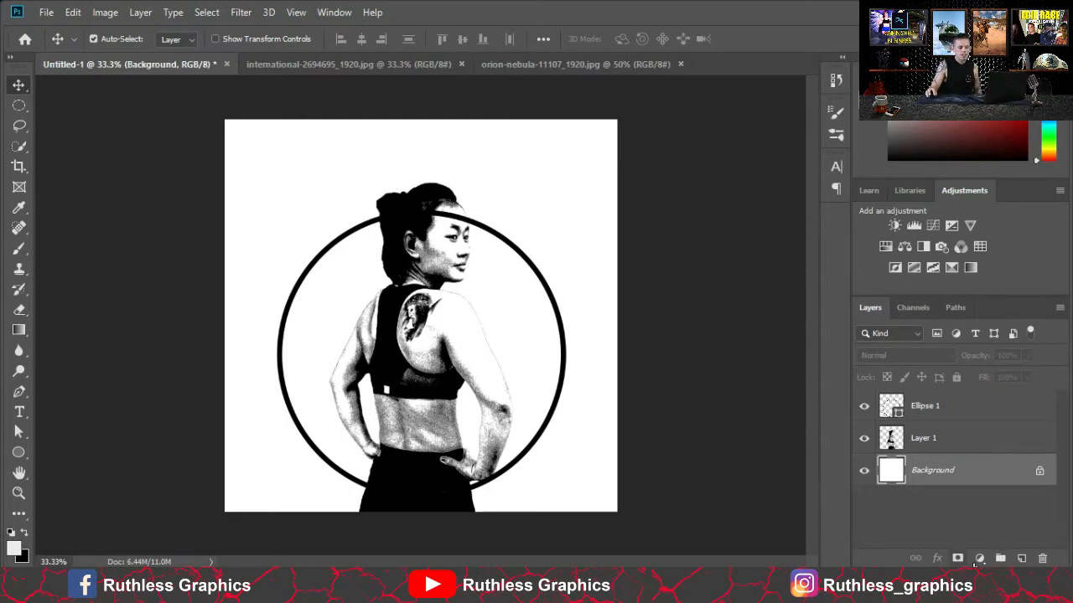
{"action": "left_click", "coordinate": [979, 559]}
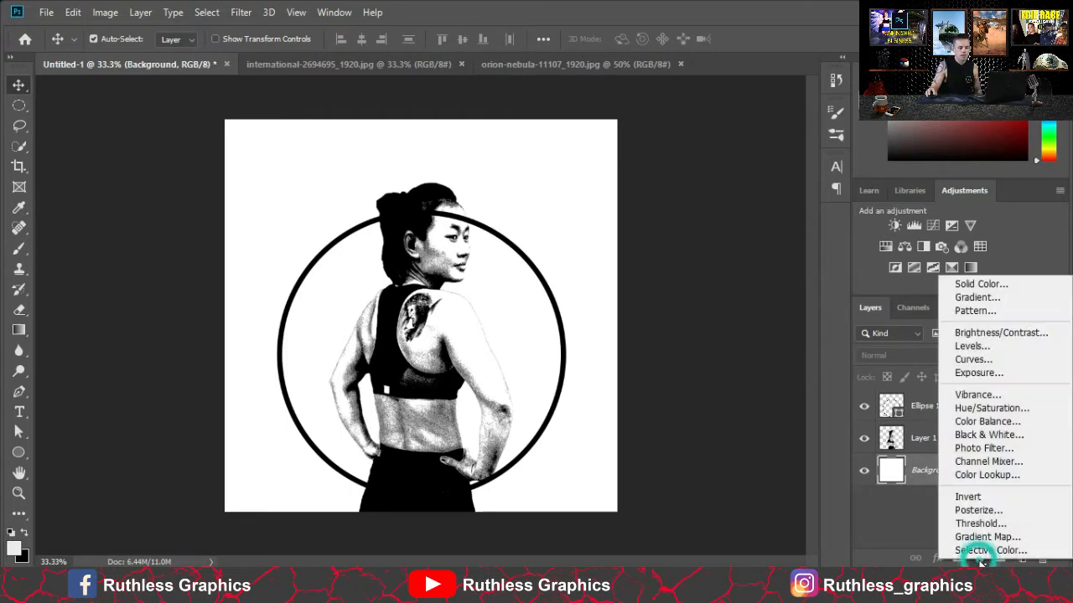
{"action": "left_click", "coordinate": [991, 300]}
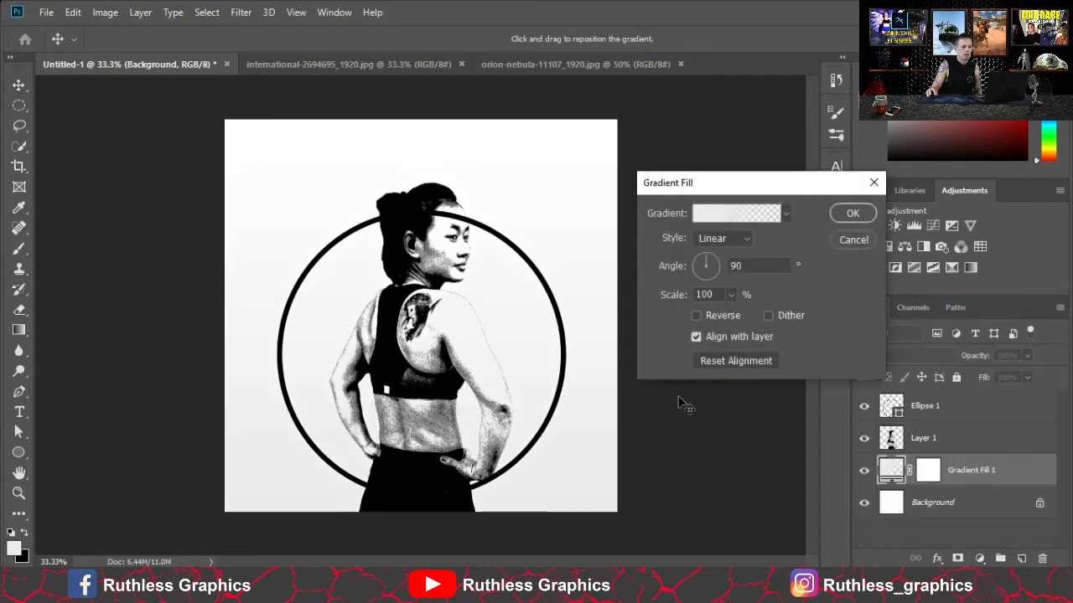
{"action": "left_click", "coordinate": [747, 239]}
{"action": "left_click", "coordinate": [730, 255]}
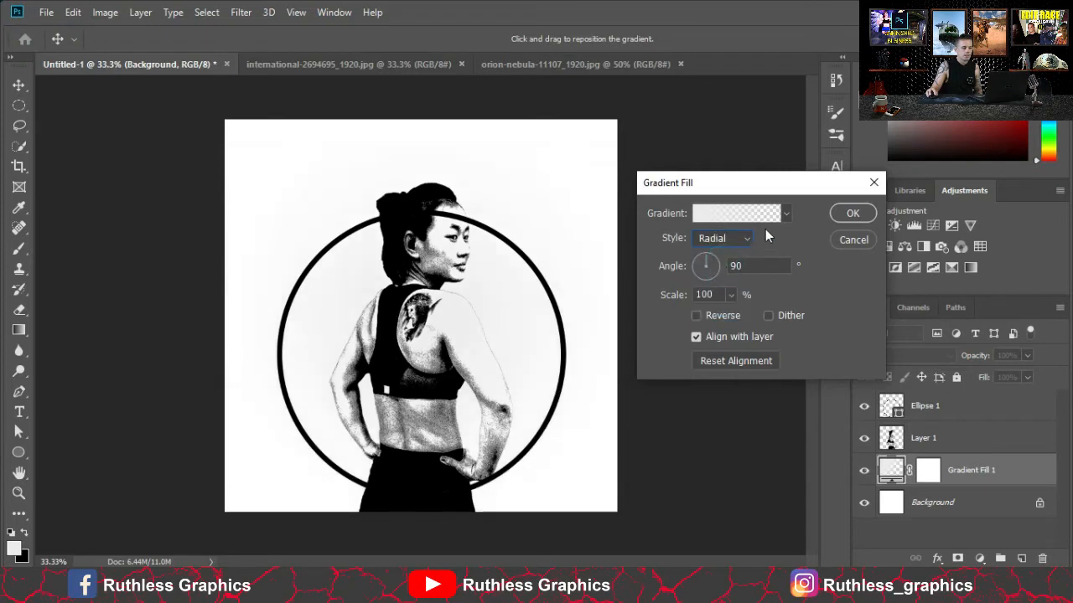
{"action": "left_click", "coordinate": [785, 212]}
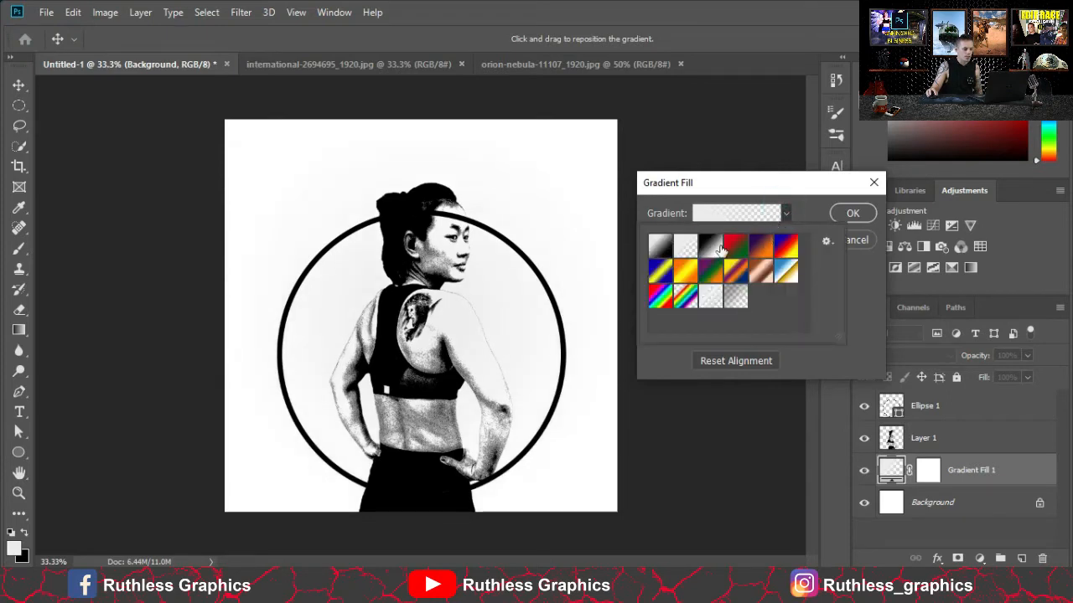
{"action": "left_click", "coordinate": [712, 253]}
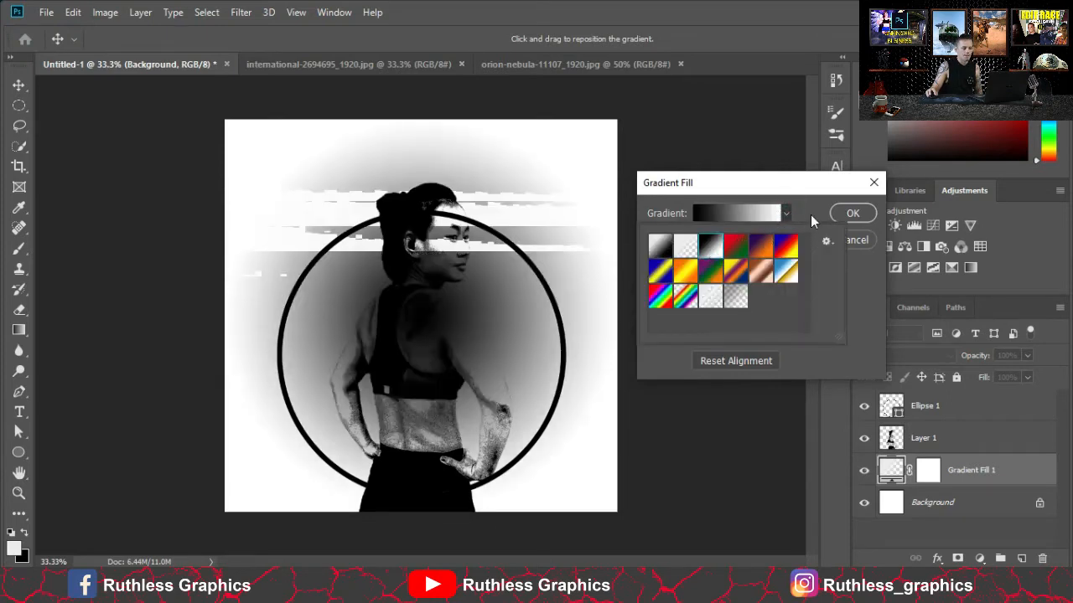
{"action": "left_click", "coordinate": [785, 213]}
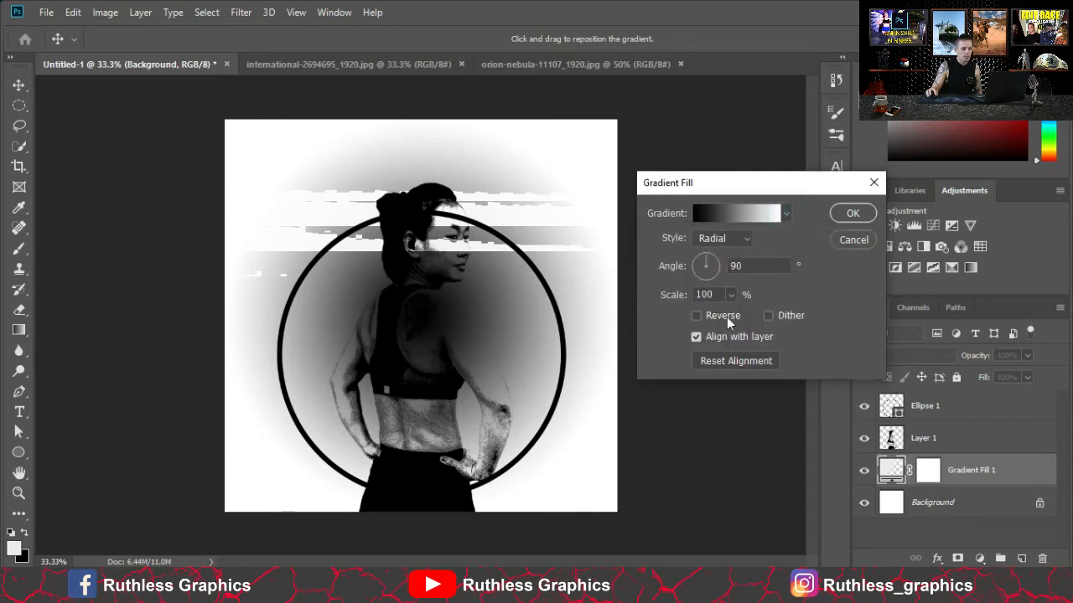
Reverse the gradient fill, set its scale to 243%, and apply it.
{"action": "left_click", "coordinate": [725, 318]}
{"action": "left_click", "coordinate": [731, 295]}
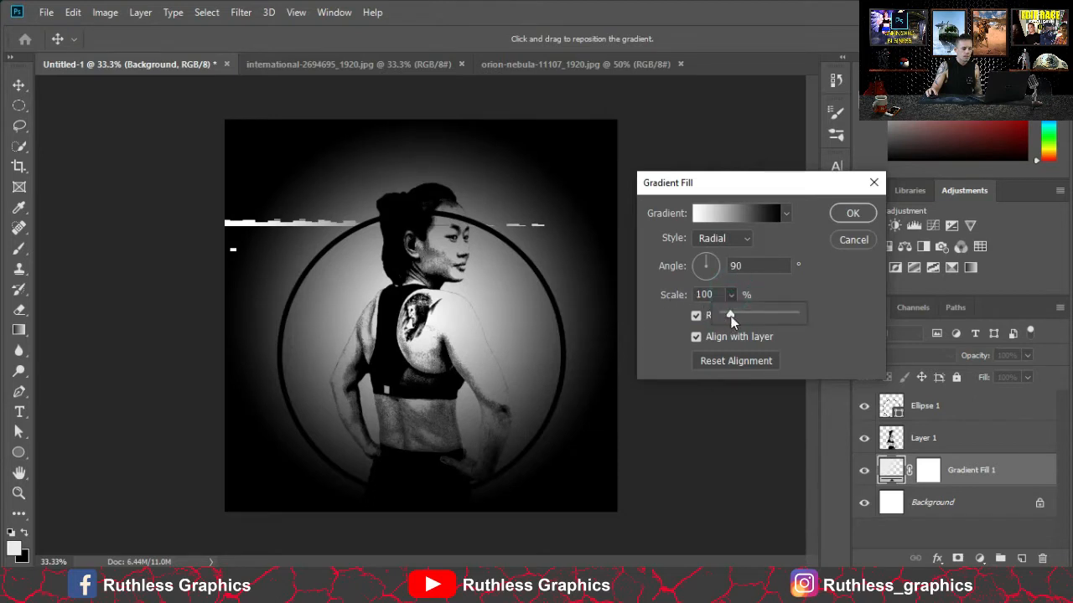
{"action": "left_click_drag", "start_coordinate": [748, 314], "coordinate": [747, 314]}
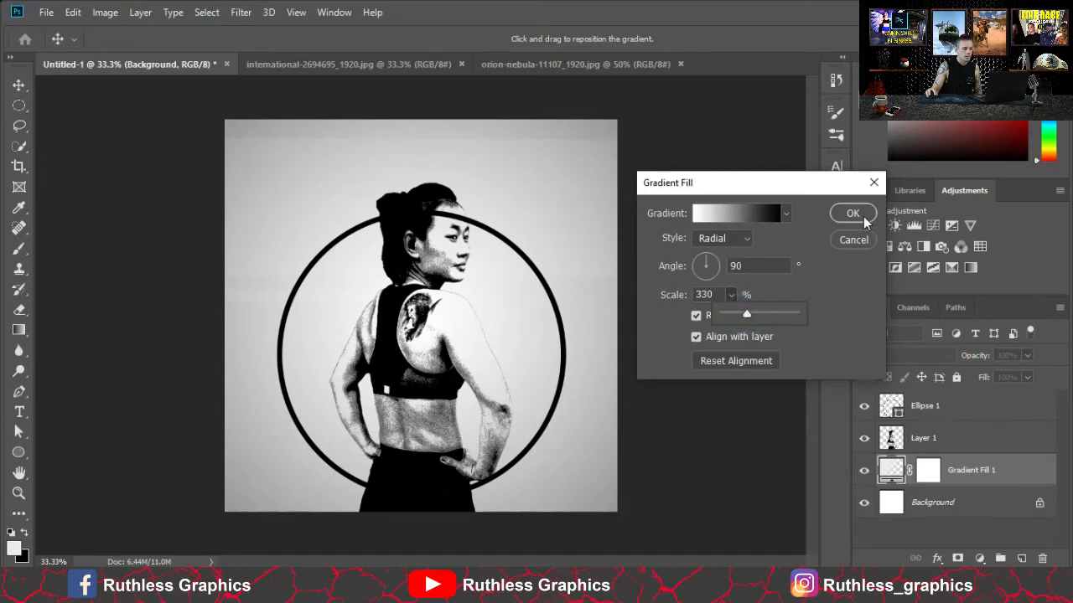
{"action": "left_click_drag", "start_coordinate": [751, 314], "coordinate": [742, 314]}
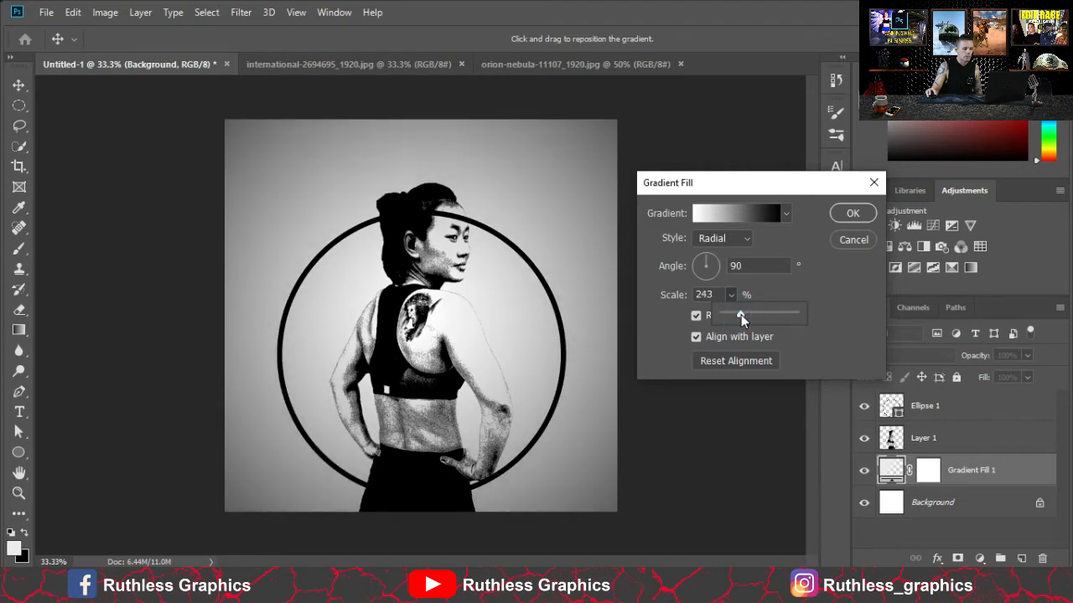
{"action": "left_click", "coordinate": [853, 213]}
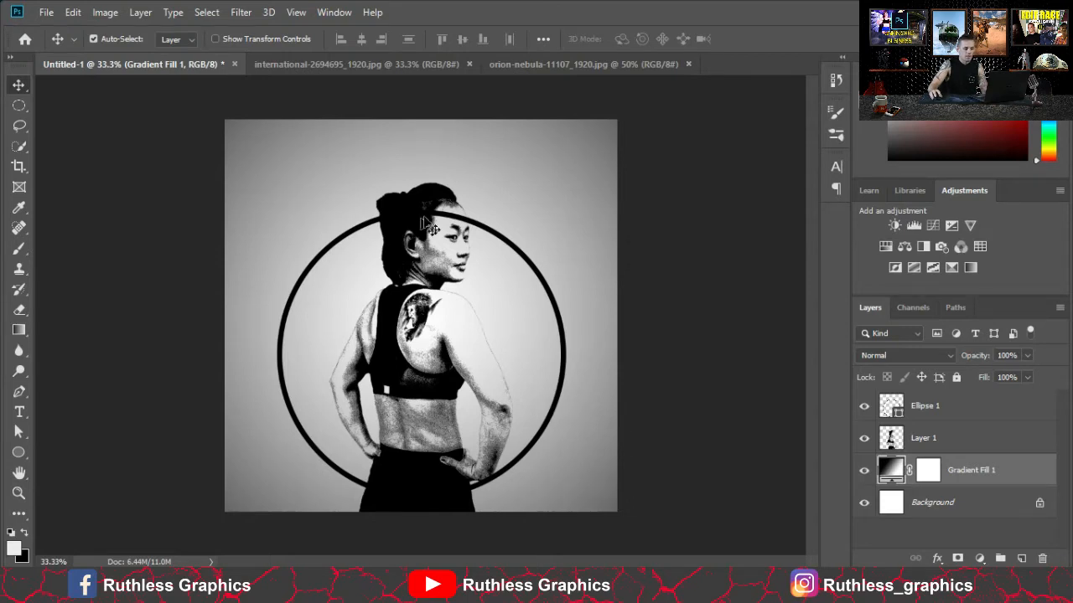
Add a layer mask to Ellipse 1 and set the Eraser to 100% hardness and 100% opacity.
{"action": "left_click", "coordinate": [942, 408]}
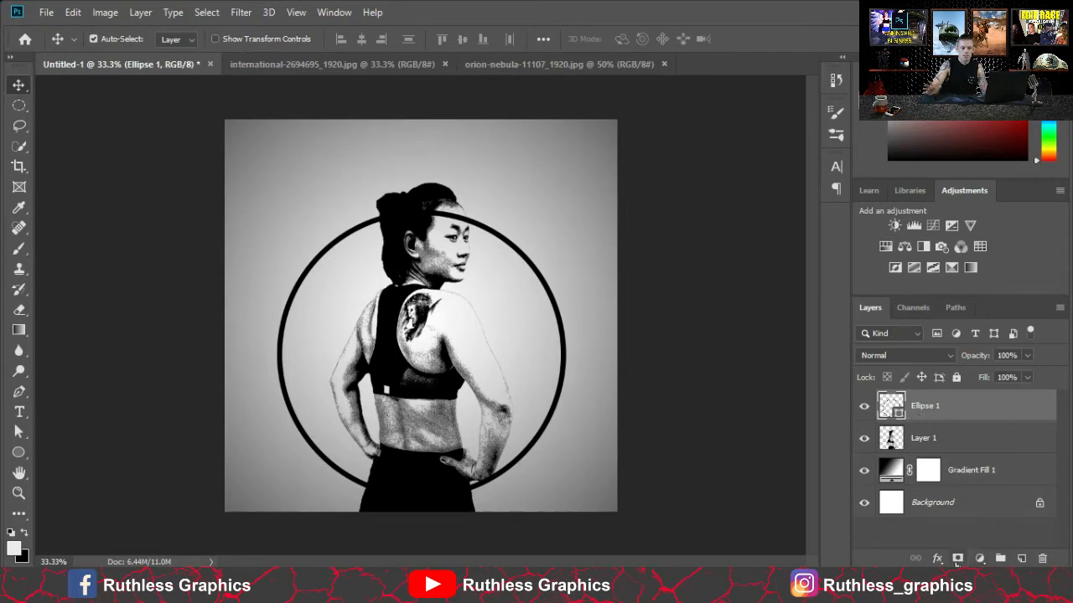
{"action": "left_click", "coordinate": [957, 559]}
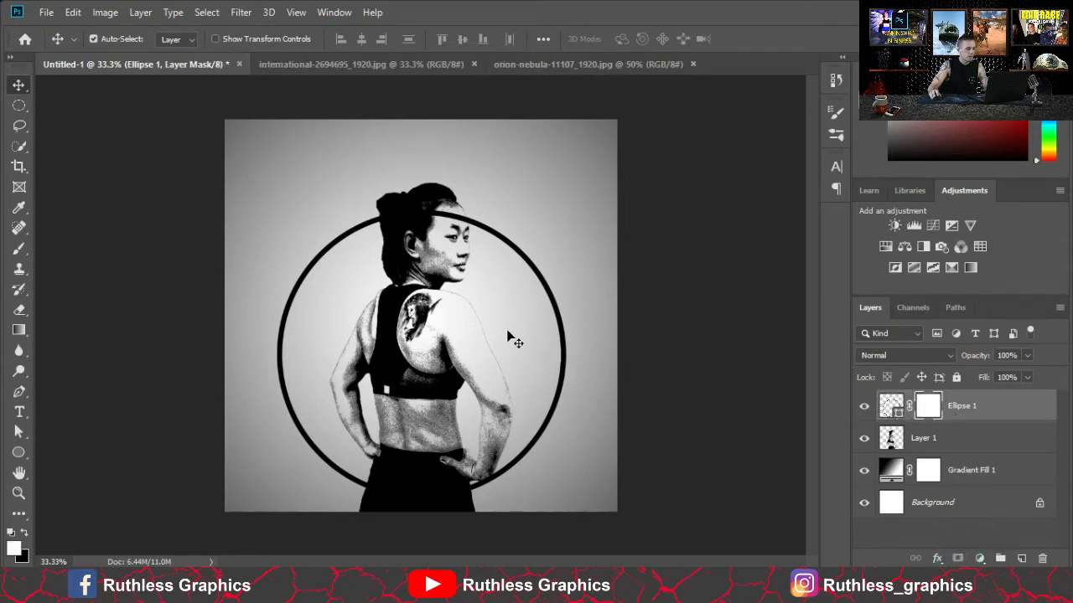
{"action": "scroll", "coordinate": [428, 209], "scroll_direction": "up", "scroll_amount": 5}
{"action": "scroll", "coordinate": [428, 209], "scroll_direction": "up", "scroll_amount": 1}
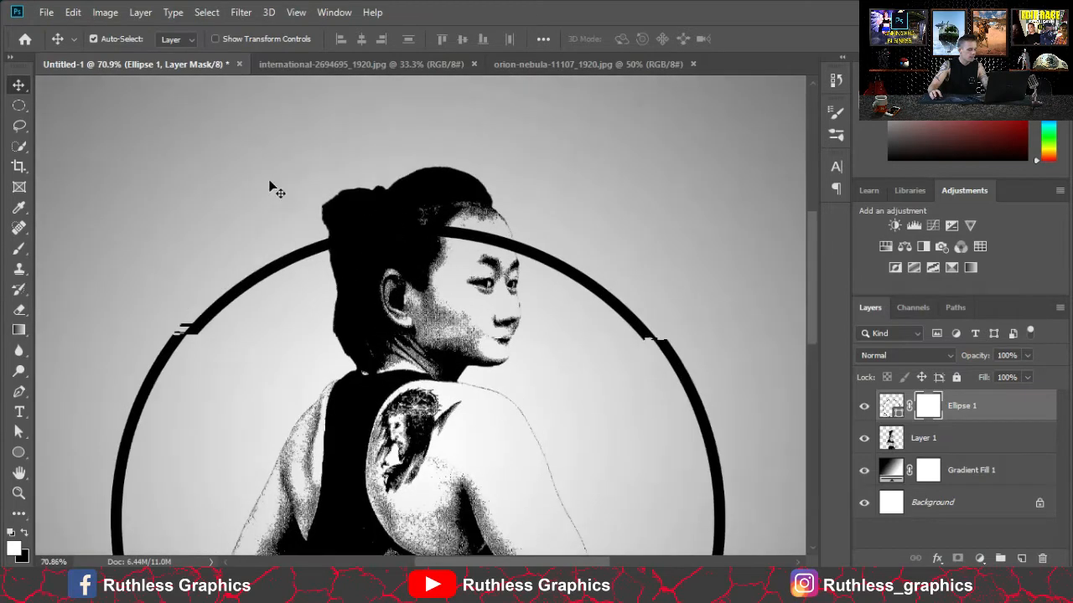
{"action": "key", "text": "e"}
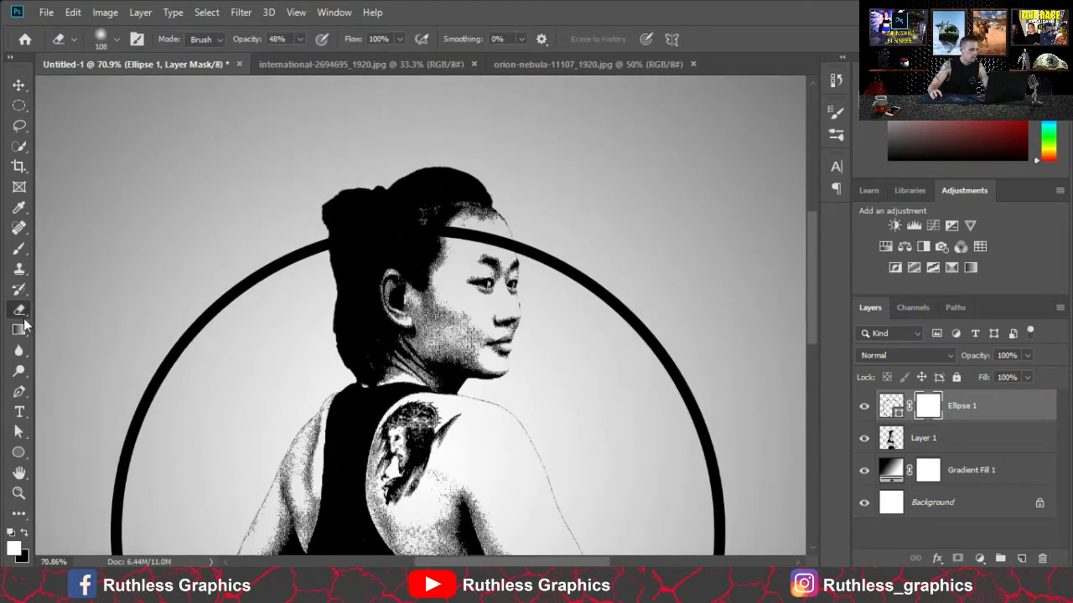
{"action": "left_click", "coordinate": [97, 39]}
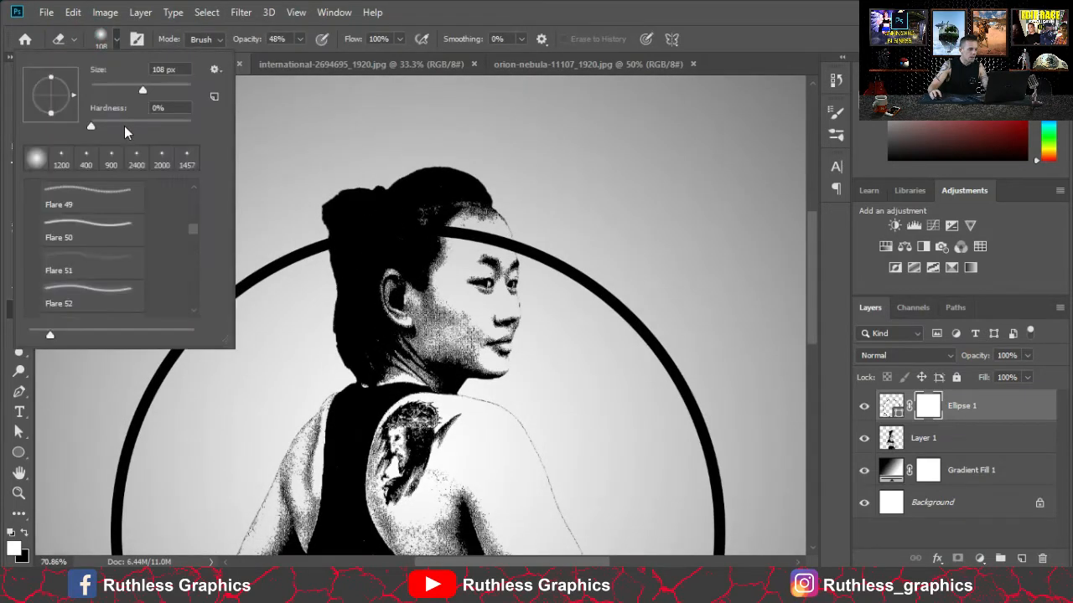
{"action": "left_click_drag", "start_coordinate": [131, 124], "coordinate": [193, 125]}
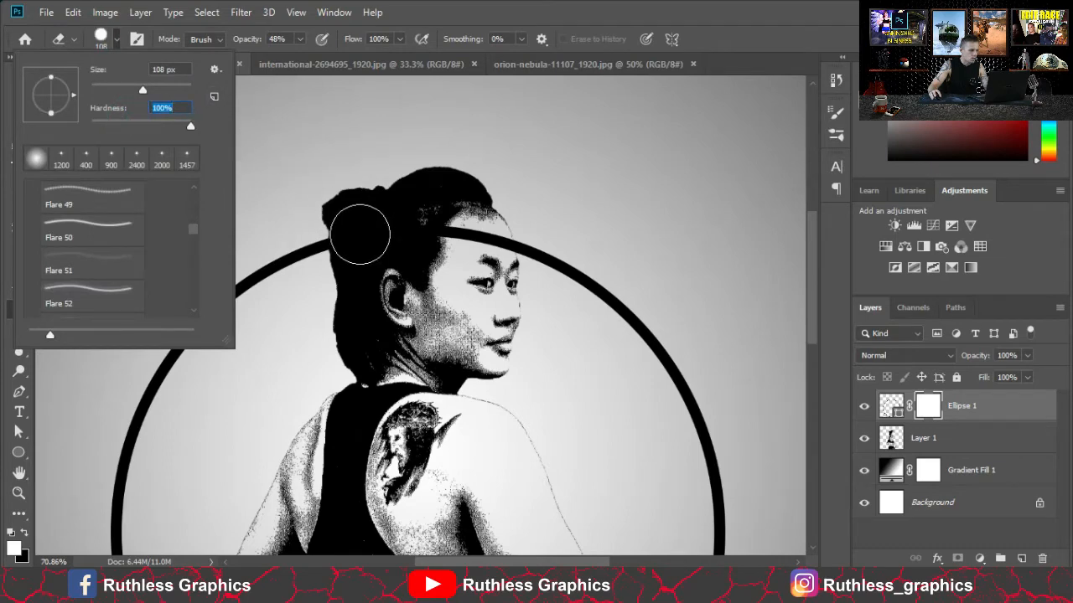
{"action": "left_click", "coordinate": [299, 38]}
{"action": "left_click_drag", "start_coordinate": [299, 60], "coordinate": [425, 57]}
Erase on the Ellipse 1 mask where the ring crosses the woman's hair and forehead, up to the edge of her face.
{"action": "left_click", "coordinate": [391, 240]}
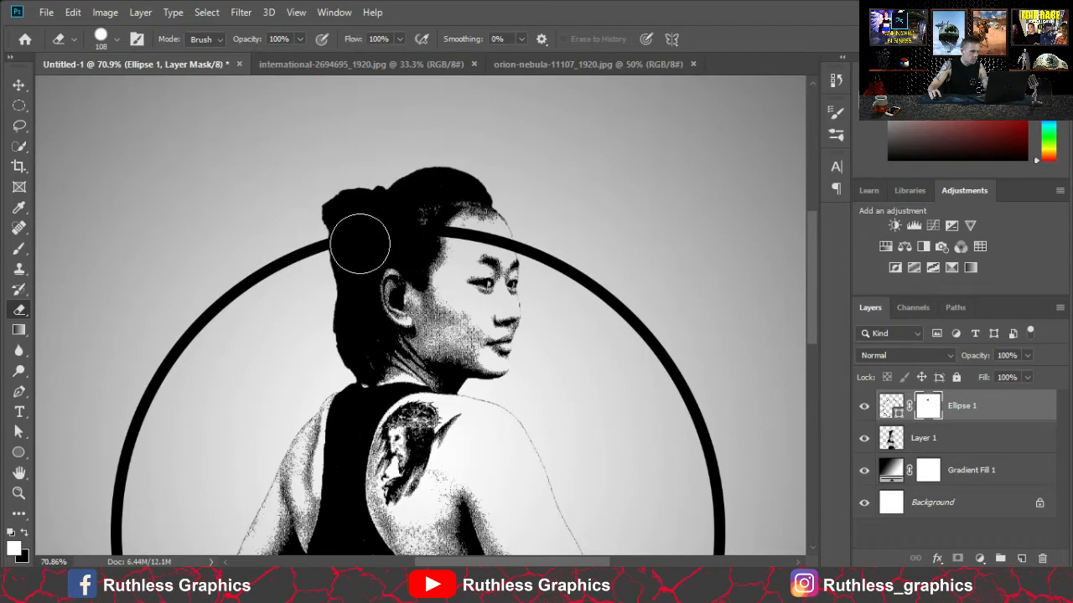
{"action": "mouse_move", "coordinate": [359, 243]}
{"action": "left_mouse_down"}
{"action": "mouse_move", "coordinate": [448, 235]}
{"action": "mouse_move", "coordinate": [474, 251]}
{"action": "left_mouse_up"}
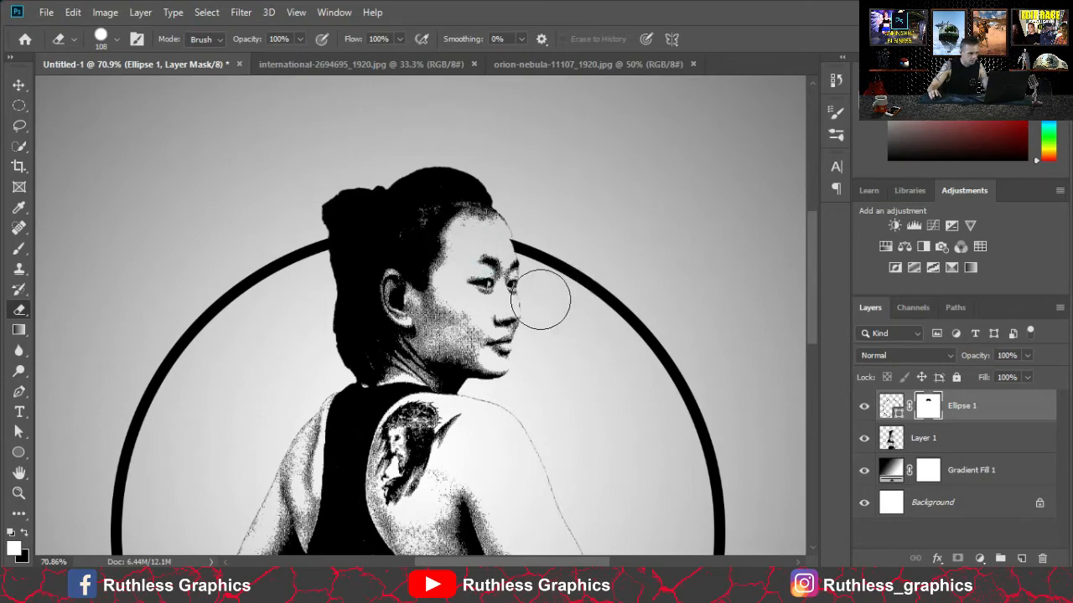
{"action": "scroll", "coordinate": [516, 277], "scroll_direction": "up", "scroll_amount": 3}
{"action": "left_click", "coordinate": [434, 209]}
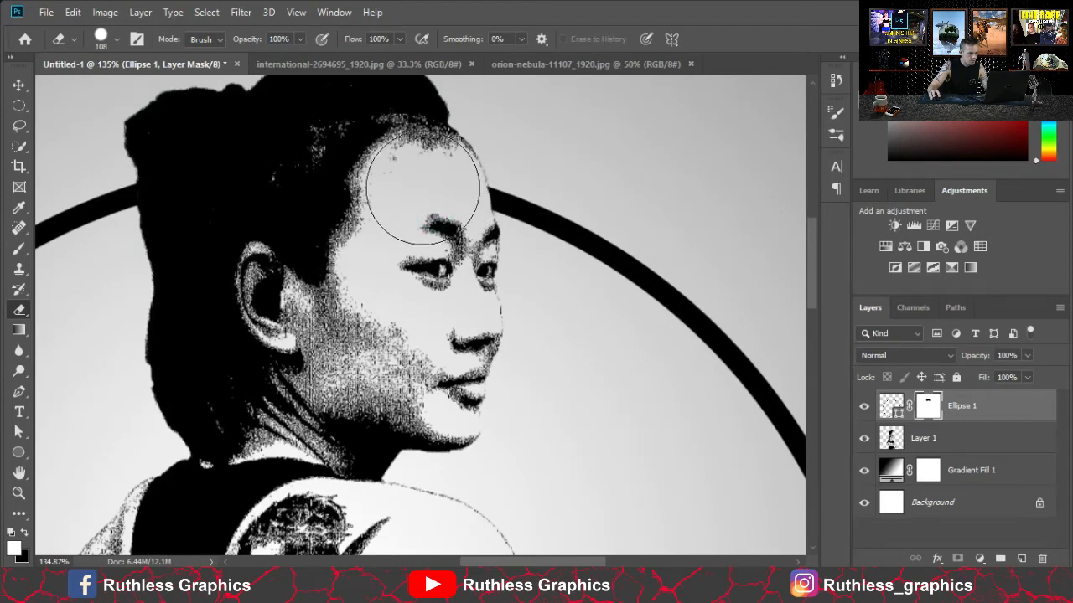
{"action": "left_click", "coordinate": [431, 195]}
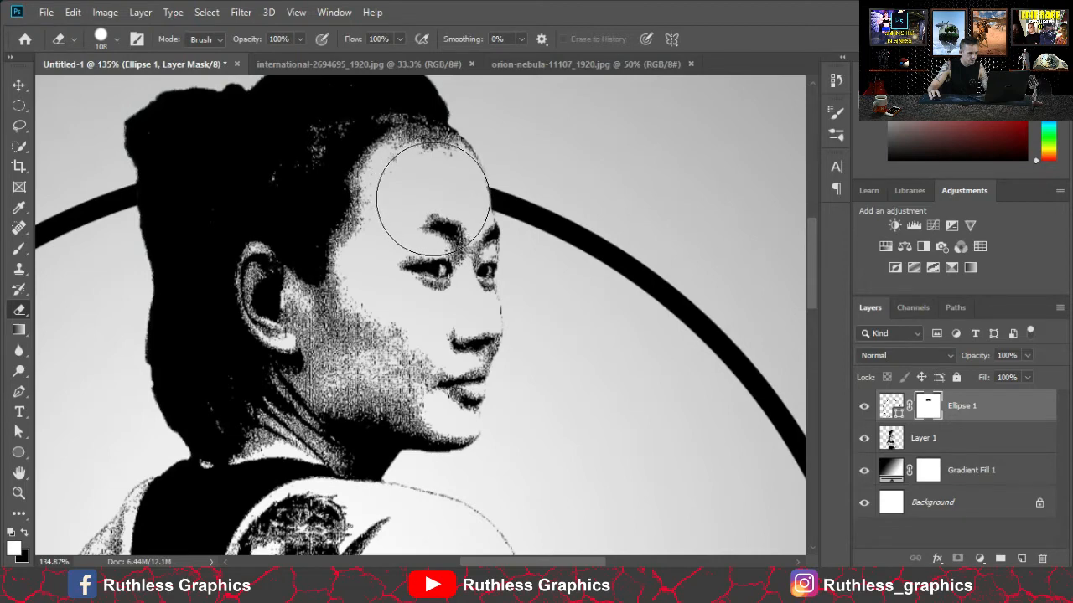
{"action": "left_click", "coordinate": [431, 199]}
{"action": "scroll", "coordinate": [520, 200], "scroll_direction": "up", "scroll_amount": 6}
{"action": "scroll", "coordinate": [453, 197], "scroll_direction": "up", "scroll_amount": 3}
{"action": "scroll", "coordinate": [280, 239], "scroll_direction": "up", "scroll_amount": 3}
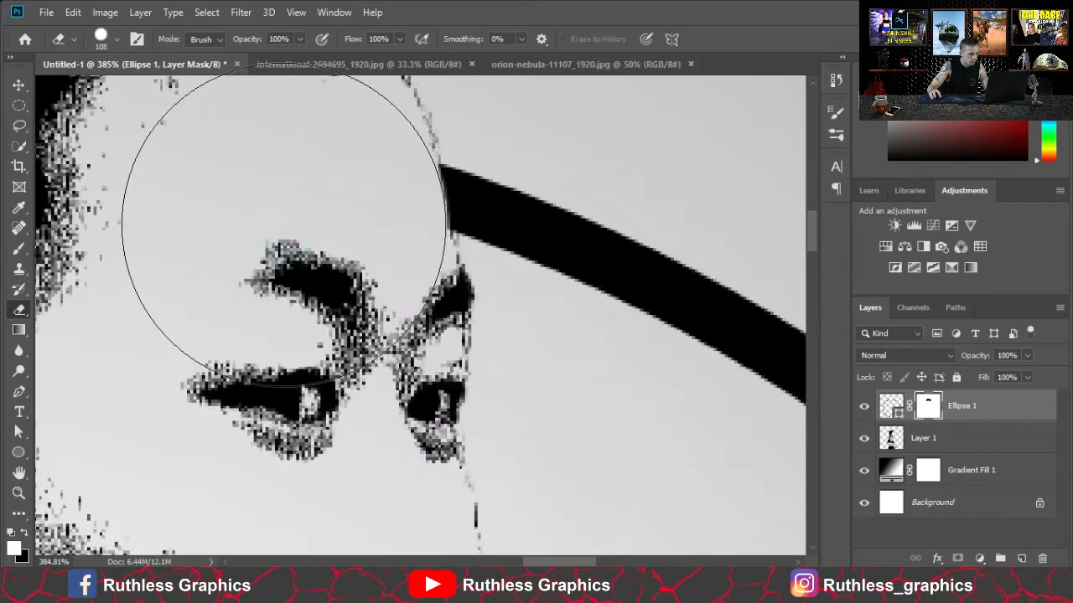
{"action": "left_click", "coordinate": [281, 203]}
Make the Gradient Fill 1 layer mask active and switch to the Elliptical Marquee tool.
{"action": "scroll", "coordinate": [427, 353], "scroll_direction": "down", "scroll_amount": 3}
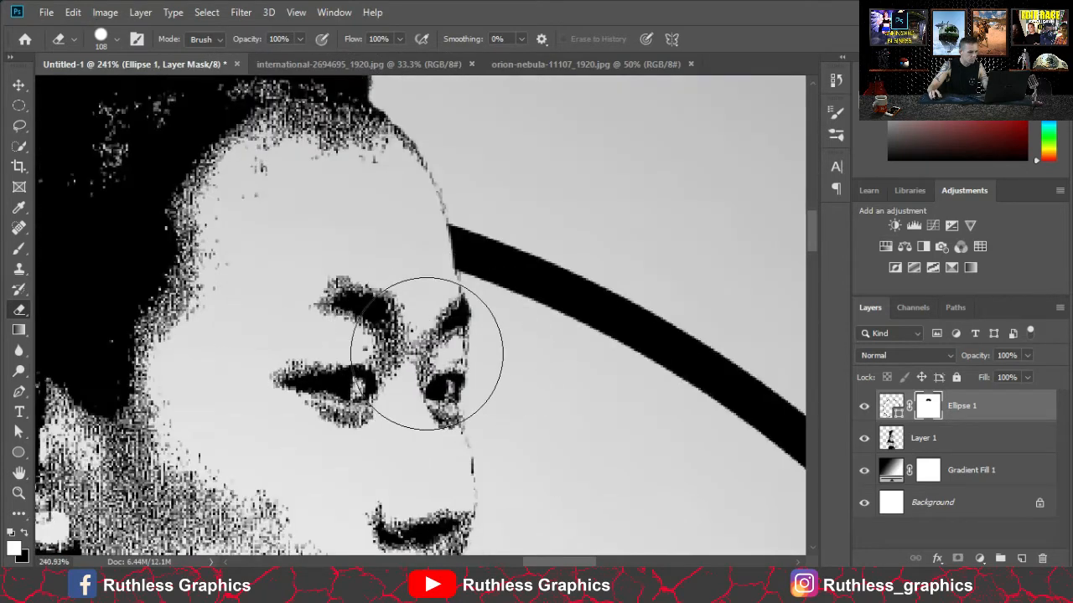
{"action": "scroll", "coordinate": [426, 354], "scroll_direction": "down", "scroll_amount": 3}
{"action": "left_click_drag", "start_coordinate": [490, 563], "coordinate": [444, 563]}
{"action": "scroll", "coordinate": [542, 340], "scroll_direction": "down", "scroll_amount": 3}
{"action": "scroll", "coordinate": [543, 337], "scroll_direction": "down", "scroll_amount": 2}
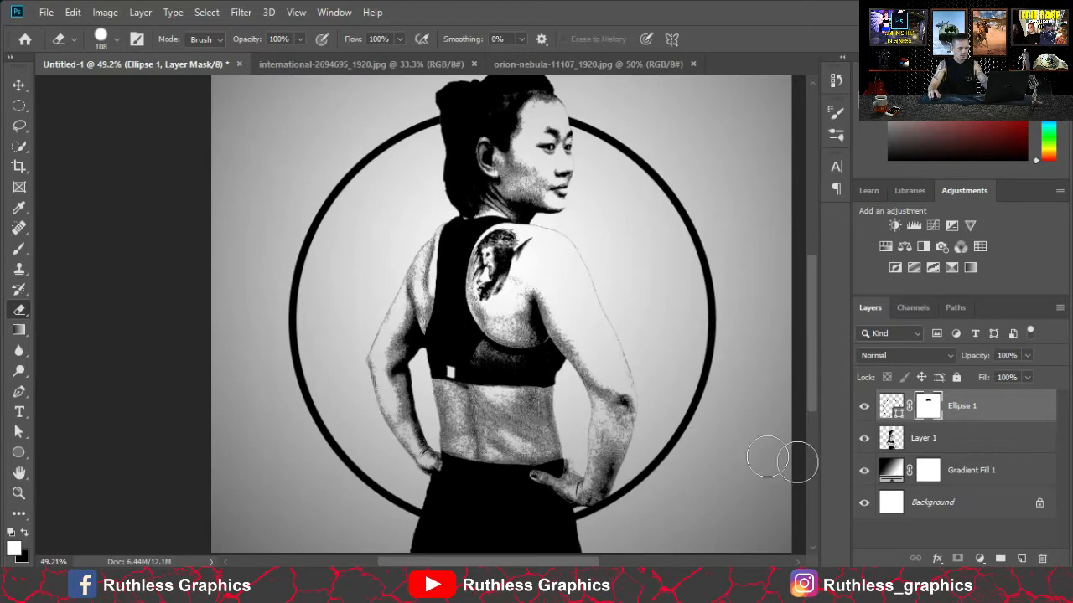
{"action": "scroll", "coordinate": [797, 463], "scroll_direction": "up", "scroll_amount": 1}
{"action": "left_click", "coordinate": [996, 414]}
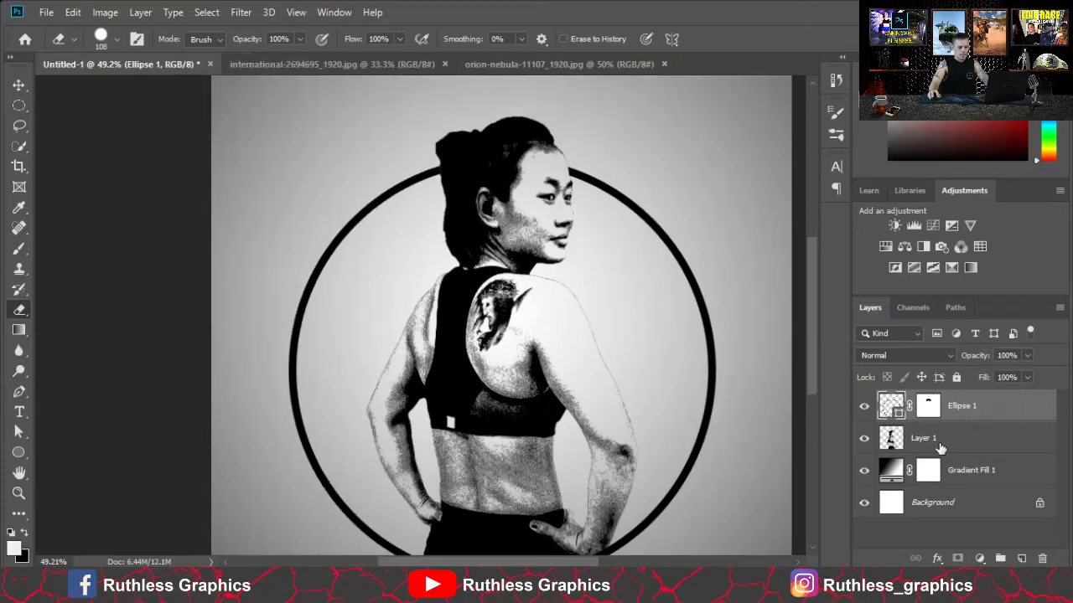
{"action": "left_click", "coordinate": [993, 473]}
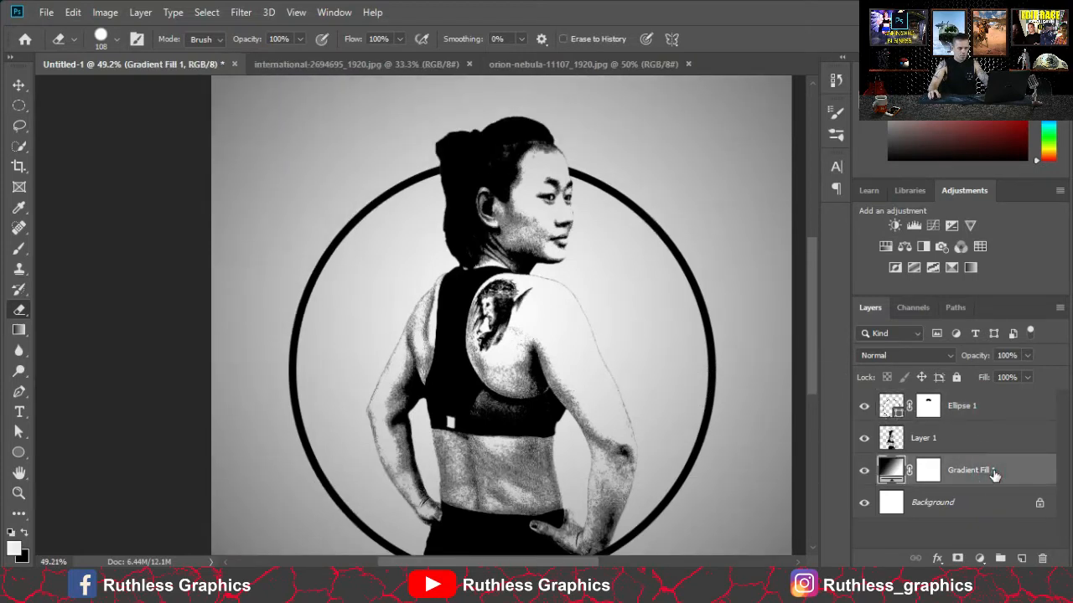
{"action": "left_click", "coordinate": [928, 472]}
{"action": "key", "text": "m"}
{"action": "key", "text": "ctrl+0"}
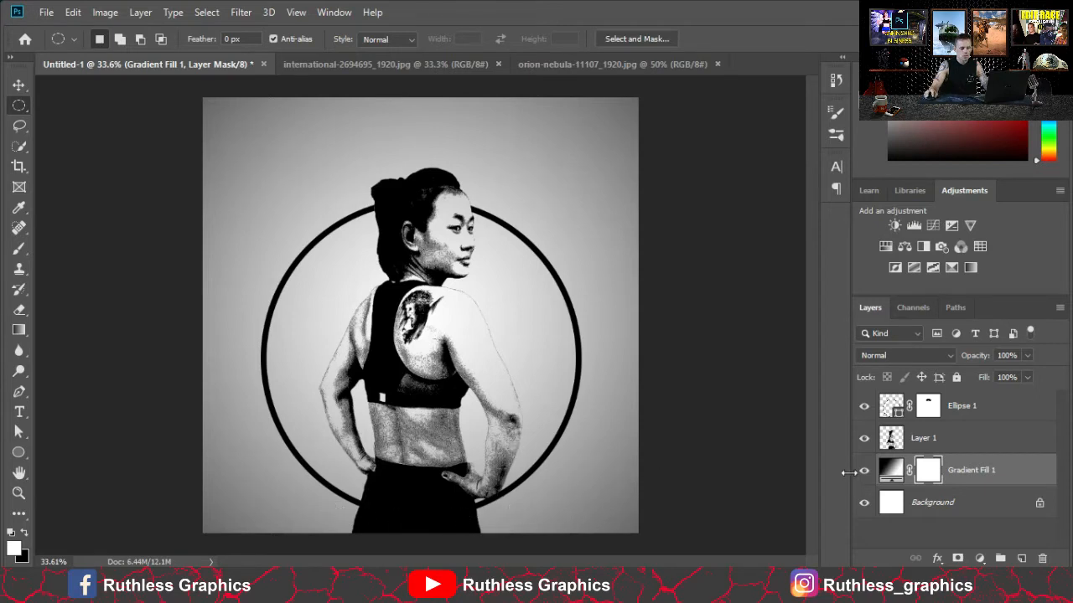
Load the Ellipse 1 shape as a selection and invert it to cover everything outside the ring.
{"action": "left_click", "coordinate": [890, 407], "text": "ctrl"}
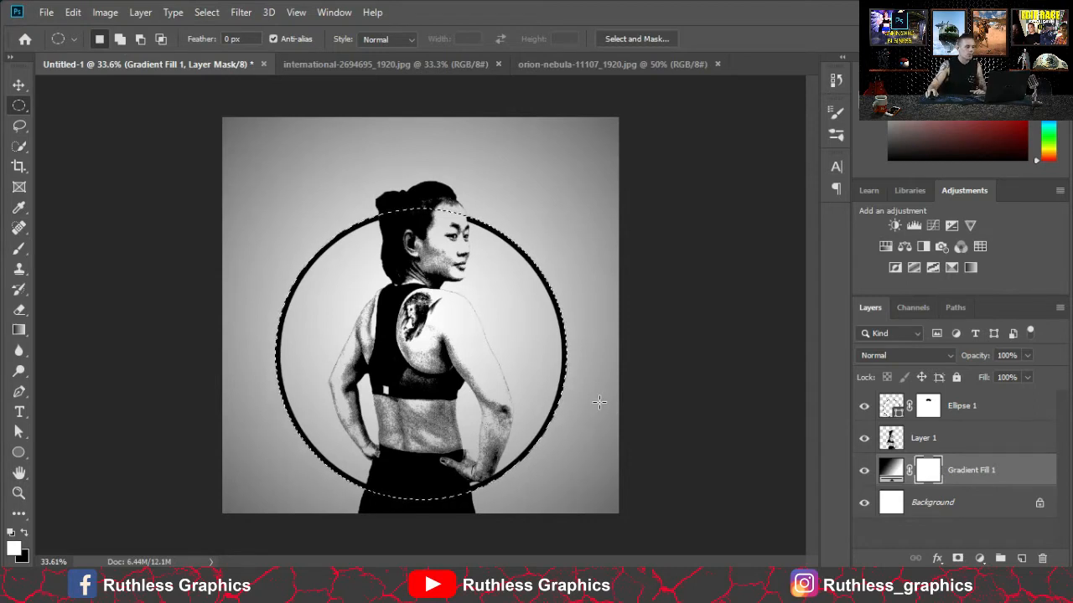
{"action": "left_click", "coordinate": [207, 12]}
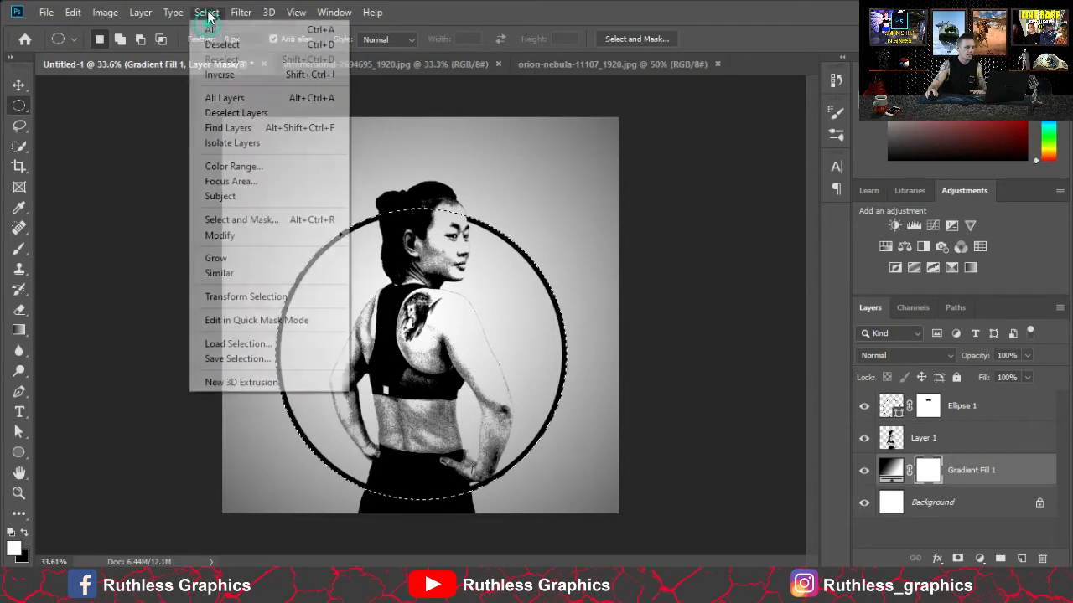
{"action": "left_click", "coordinate": [201, 72]}
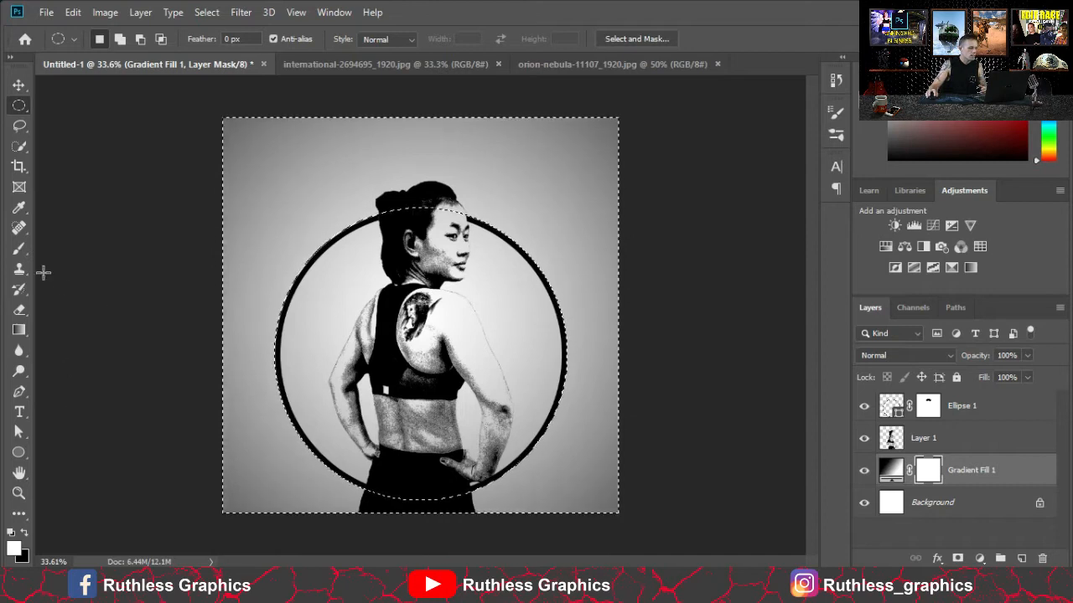
Within the inverted selection, erase the part of the woman on Layer 1 that extends below the ring.
{"action": "left_click", "coordinate": [19, 309]}
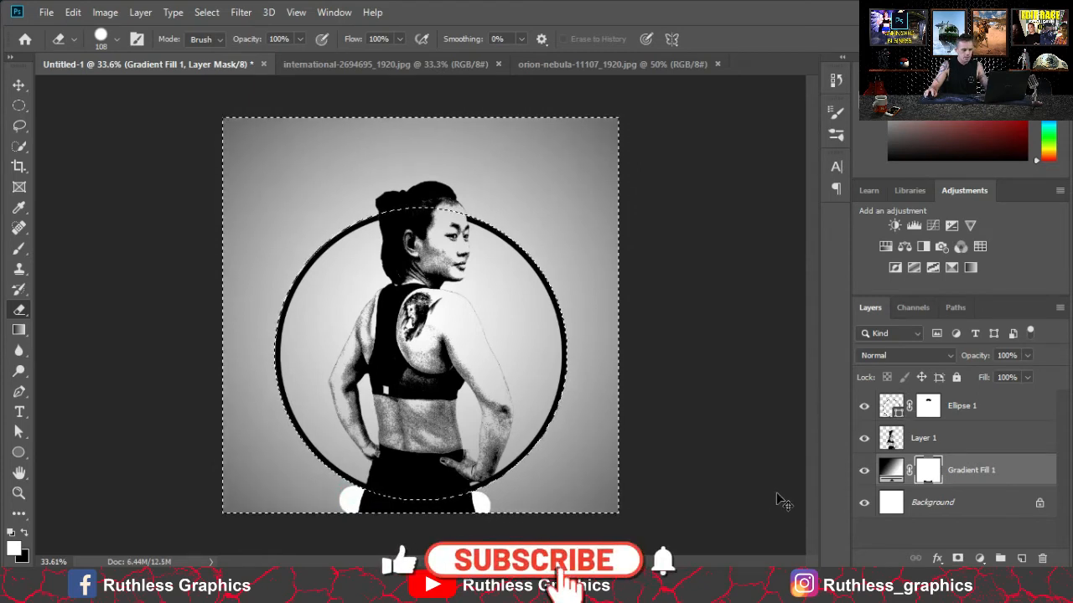
{"action": "left_click", "coordinate": [905, 437]}
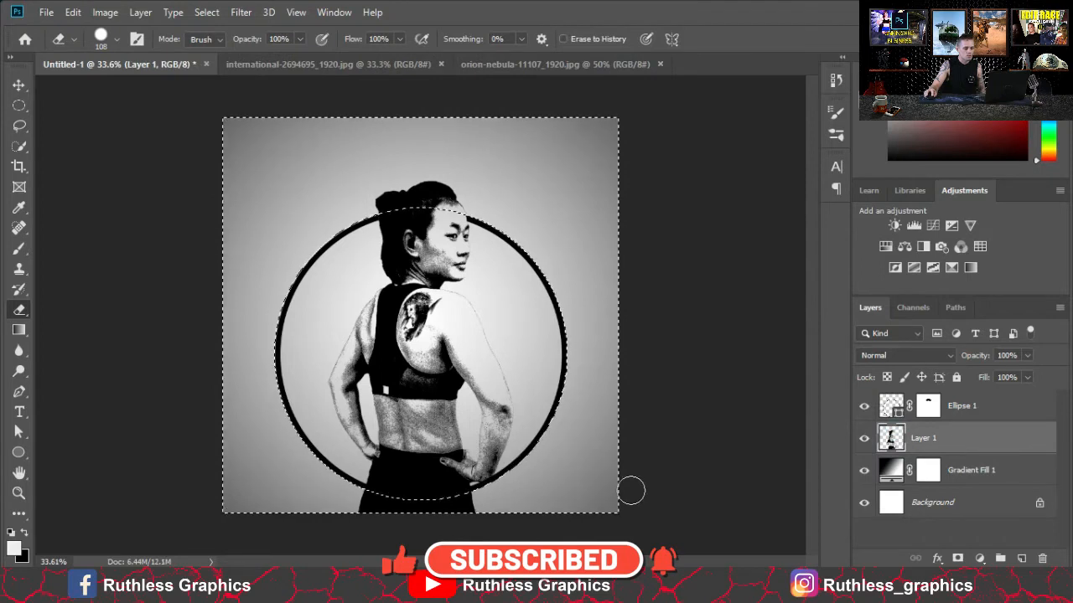
{"action": "left_click_drag", "start_coordinate": [519, 499], "coordinate": [381, 531]}
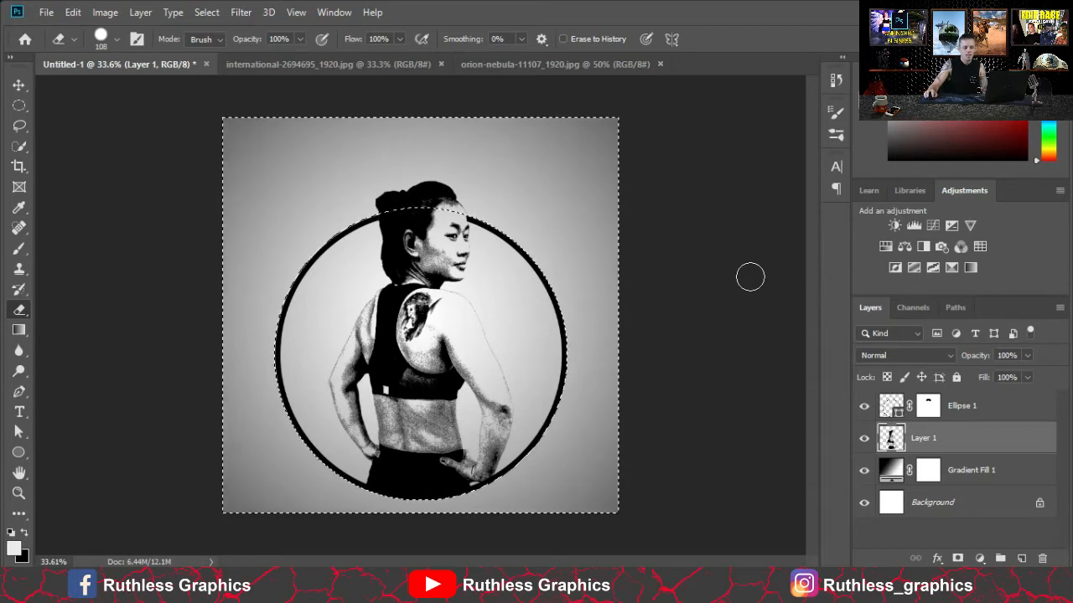
Erase the gradient outside the ring on the Gradient Fill 1 mask, using an Eraser size of 300.
{"action": "left_click", "coordinate": [928, 476]}
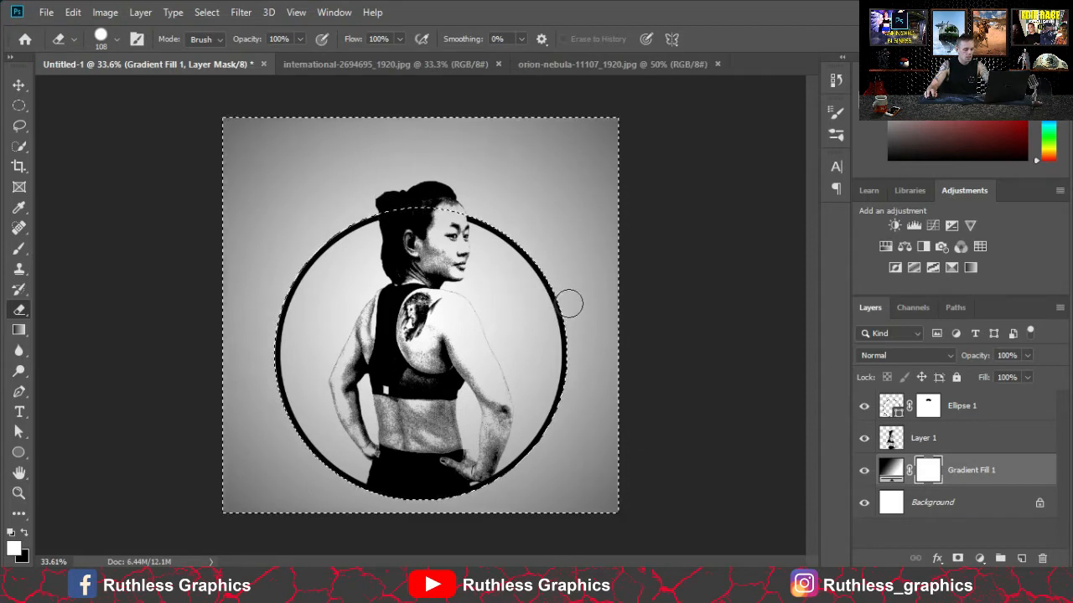
{"action": "key", "text": "bracketright"}
{"action": "key", "text": "bracketright"}
{"action": "mouse_move", "coordinate": [587, 270]}
{"action": "left_mouse_down"}
{"action": "mouse_move", "coordinate": [581, 521]}
{"action": "mouse_move", "coordinate": [627, 430]}
{"action": "mouse_move", "coordinate": [565, 470]}
{"action": "mouse_move", "coordinate": [566, 450]}
{"action": "mouse_move", "coordinate": [504, 543]}
{"action": "left_mouse_up"}
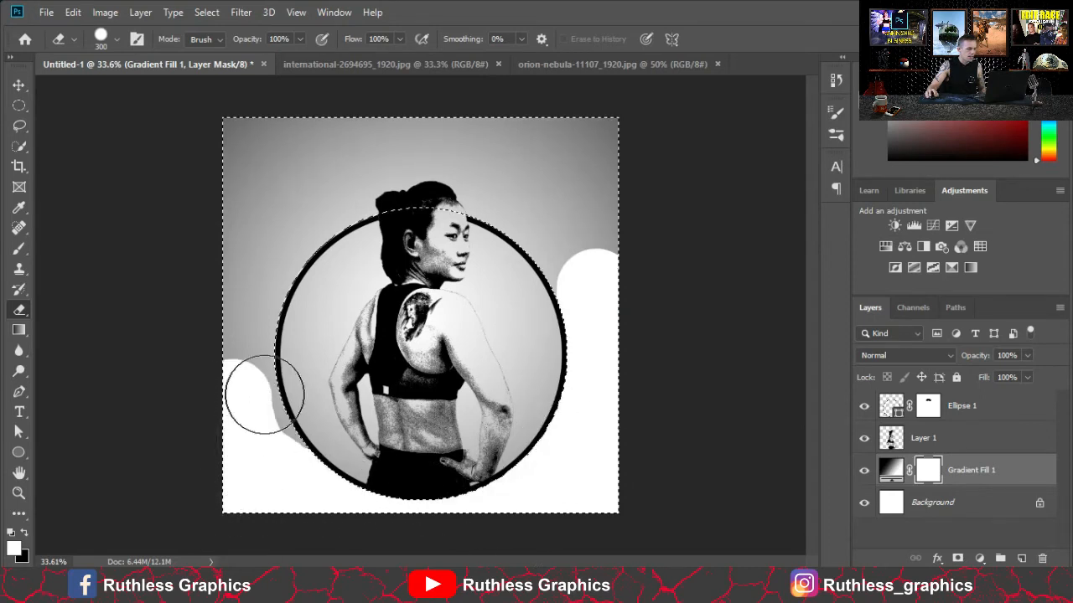
{"action": "mouse_move", "coordinate": [256, 289]}
{"action": "left_mouse_down"}
{"action": "mouse_move", "coordinate": [280, 201]}
{"action": "mouse_move", "coordinate": [280, 228]}
{"action": "mouse_move", "coordinate": [338, 181]}
{"action": "mouse_move", "coordinate": [276, 232]}
{"action": "mouse_move", "coordinate": [261, 274]}
{"action": "mouse_move", "coordinate": [376, 163]}
{"action": "mouse_move", "coordinate": [352, 154]}
{"action": "mouse_move", "coordinate": [240, 185]}
{"action": "mouse_move", "coordinate": [338, 118]}
{"action": "mouse_move", "coordinate": [223, 136]}
{"action": "mouse_move", "coordinate": [570, 105]}
{"action": "mouse_move", "coordinate": [620, 107]}
{"action": "mouse_move", "coordinate": [662, 270]}
{"action": "mouse_move", "coordinate": [591, 136]}
{"action": "mouse_move", "coordinate": [584, 161]}
{"action": "mouse_move", "coordinate": [601, 254]}
{"action": "mouse_move", "coordinate": [582, 275]}
{"action": "mouse_move", "coordinate": [521, 186]}
{"action": "mouse_move", "coordinate": [532, 166]}
{"action": "mouse_move", "coordinate": [395, 143]}
{"action": "left_mouse_up"}
Erase the gradient above the ring and around the woman's hair on the mask with a smaller Eraser.
{"action": "key", "text": "bracketleft"}
{"action": "key", "text": "bracketleft"}
{"action": "key", "text": "bracketleft"}
{"action": "key", "text": "bracketleft"}
{"action": "key", "text": "bracketleft"}
{"action": "key", "text": "bracketleft"}
{"action": "scroll", "coordinate": [478, 179], "scroll_direction": "up", "scroll_amount": 8}
{"action": "mouse_move", "coordinate": [616, 234]}
{"action": "left_mouse_down"}
{"action": "mouse_move", "coordinate": [616, 243]}
{"action": "mouse_move", "coordinate": [579, 233]}
{"action": "mouse_move", "coordinate": [503, 180]}
{"action": "mouse_move", "coordinate": [438, 81]}
{"action": "mouse_move", "coordinate": [440, 103]}
{"action": "left_mouse_up"}
With the Eraser at size 40, erase the leftover gradient beside the woman's forehead up to her face edge and the ring.
{"action": "key", "text": "bracketleft"}
{"action": "key", "text": "bracketleft"}
{"action": "key", "text": "bracketleft"}
{"action": "key", "text": "bracketleft"}
{"action": "key", "text": "bracketleft"}
{"action": "key", "text": "bracketleft"}
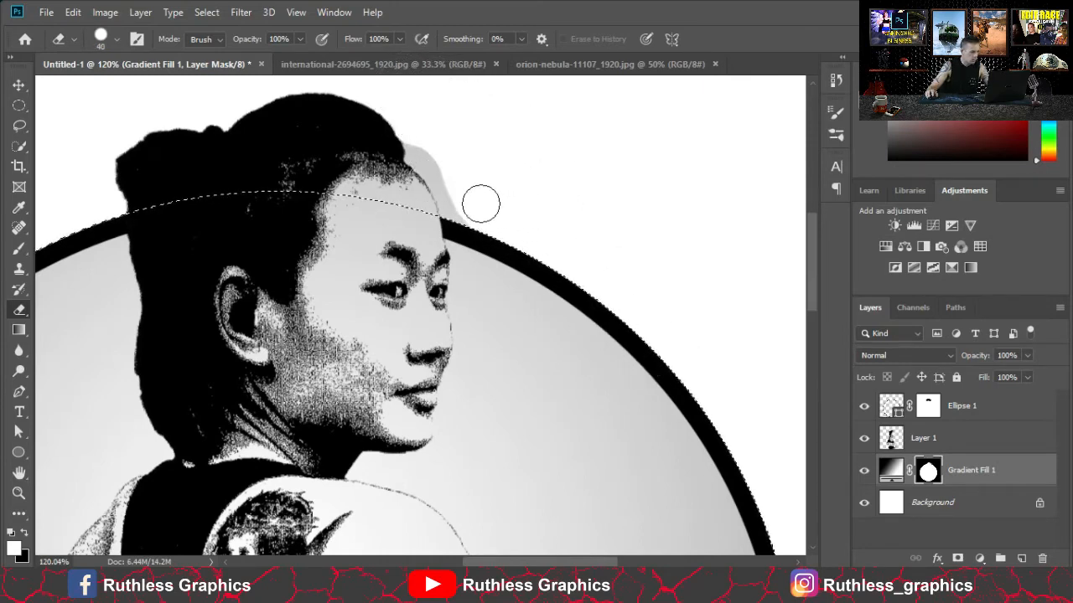
{"action": "scroll", "coordinate": [467, 206], "scroll_direction": "up", "scroll_amount": 4}
{"action": "mouse_move", "coordinate": [533, 243]}
{"action": "left_mouse_down"}
{"action": "mouse_move", "coordinate": [447, 194]}
{"action": "mouse_move", "coordinate": [436, 196]}
{"action": "mouse_move", "coordinate": [441, 220]}
{"action": "mouse_move", "coordinate": [398, 113]}
{"action": "left_mouse_up"}
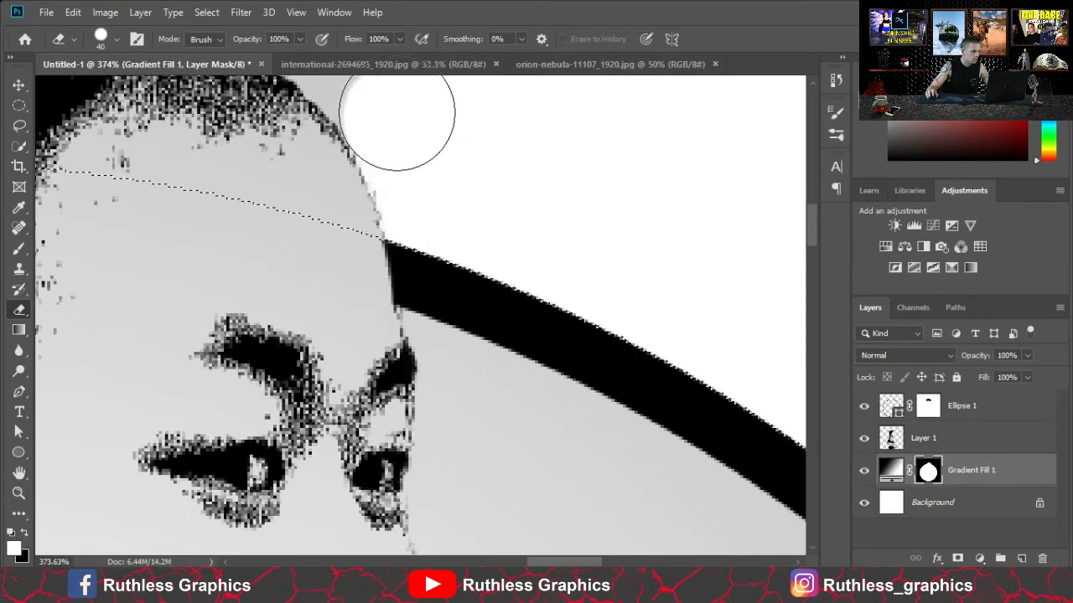
{"action": "scroll", "coordinate": [419, 202], "scroll_direction": "up", "scroll_amount": 3}
{"action": "left_click", "coordinate": [399, 188]}
{"action": "mouse_move", "coordinate": [393, 183]}
{"action": "left_mouse_down"}
{"action": "mouse_move", "coordinate": [307, 110]}
{"action": "mouse_move", "coordinate": [328, 115]}
{"action": "left_mouse_up"}
{"action": "scroll", "coordinate": [611, 258], "scroll_direction": "down", "scroll_amount": 8}
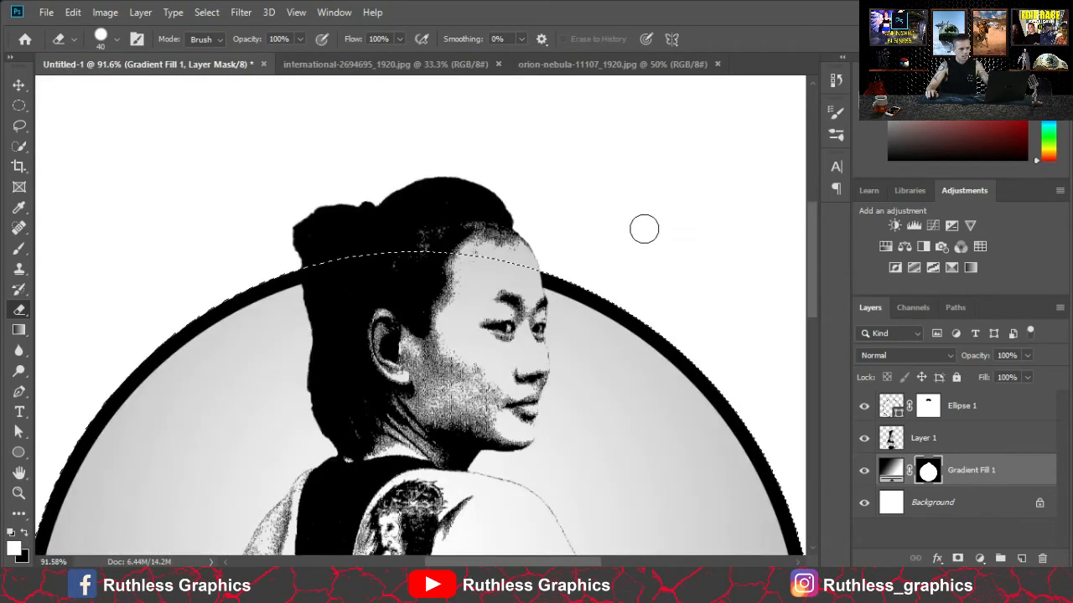
Load the Gradient Fill 1 layer mask as a selection.
{"action": "scroll", "coordinate": [644, 228], "scroll_direction": "down", "scroll_amount": 3}
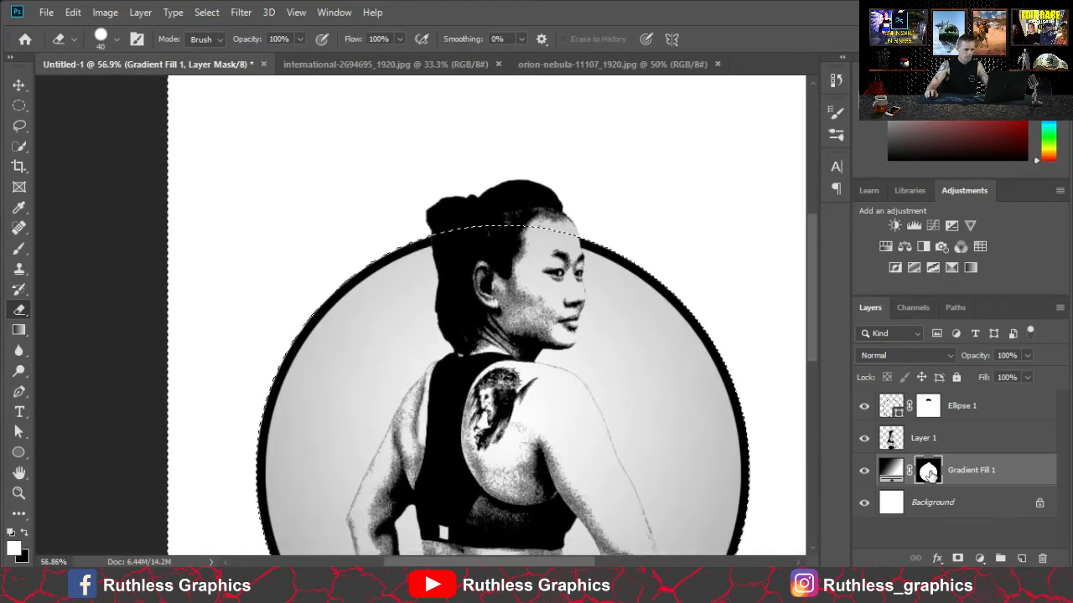
{"action": "left_click_drag", "start_coordinate": [899, 475], "coordinate": [930, 479]}
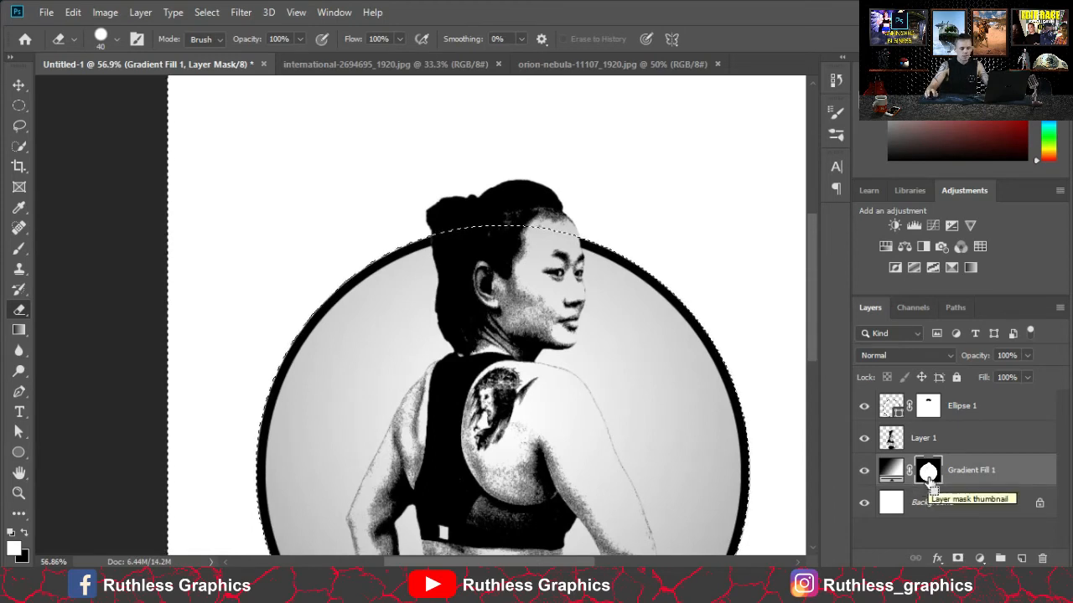
{"action": "scroll", "coordinate": [738, 406], "scroll_direction": "down", "scroll_amount": 2}
{"action": "scroll", "coordinate": [662, 400], "scroll_direction": "down", "scroll_amount": 1}
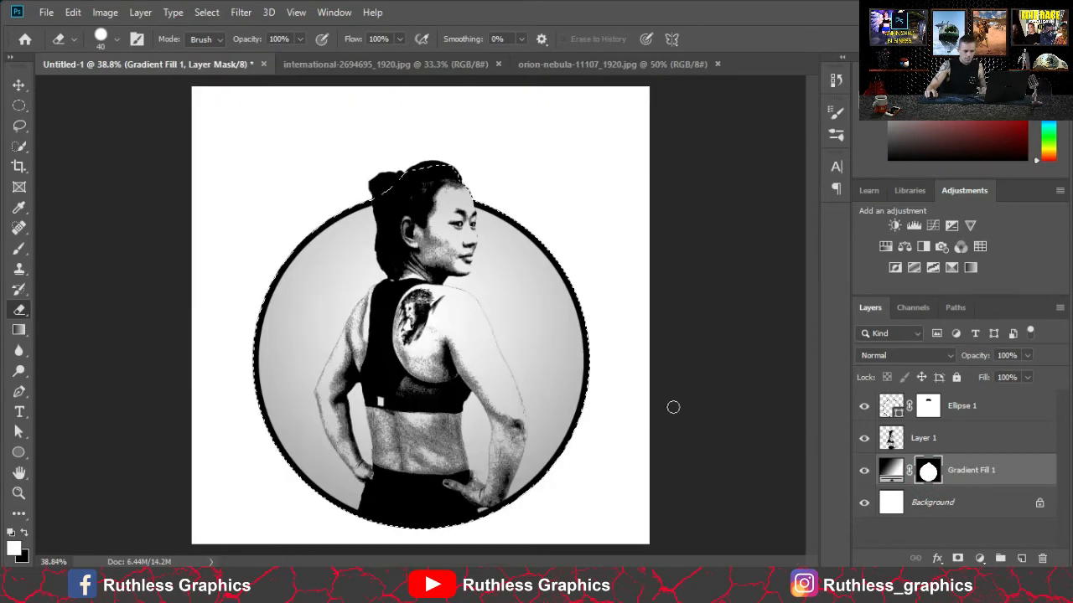
Unlock the Background layer, delete its white area outside the logo using the inverted selection, and deselect.
{"action": "left_click", "coordinate": [933, 504]}
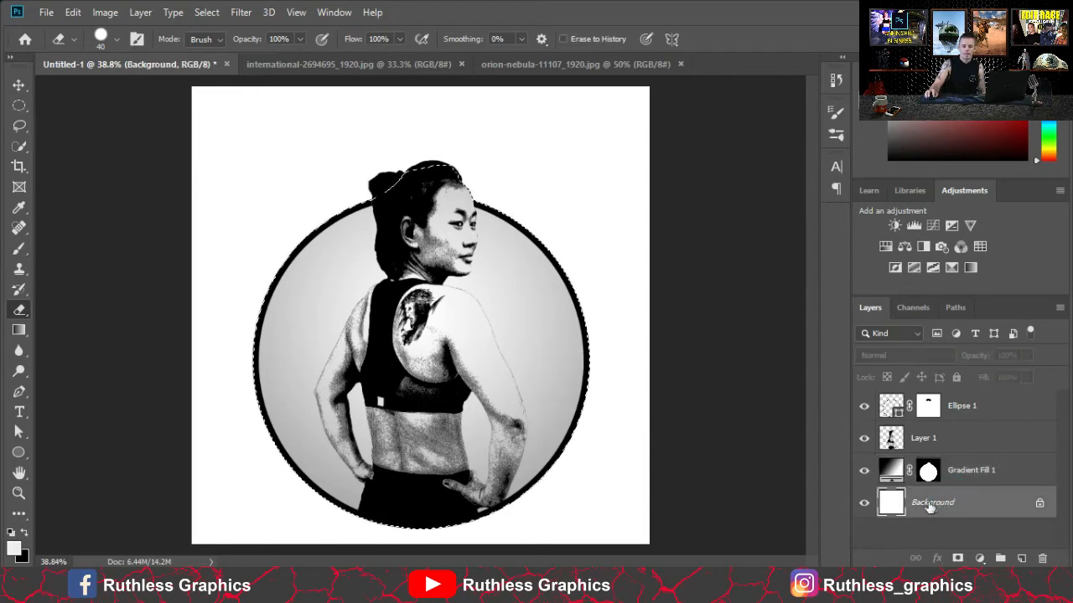
{"action": "left_click", "coordinate": [1038, 502]}
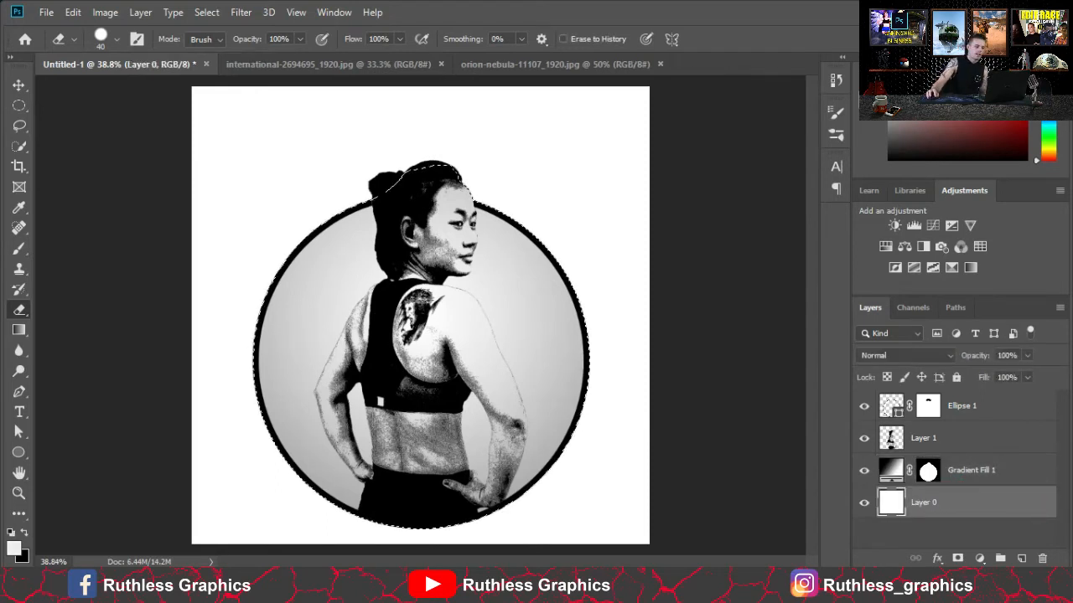
{"action": "left_click", "coordinate": [206, 12]}
{"action": "left_click", "coordinate": [213, 72]}
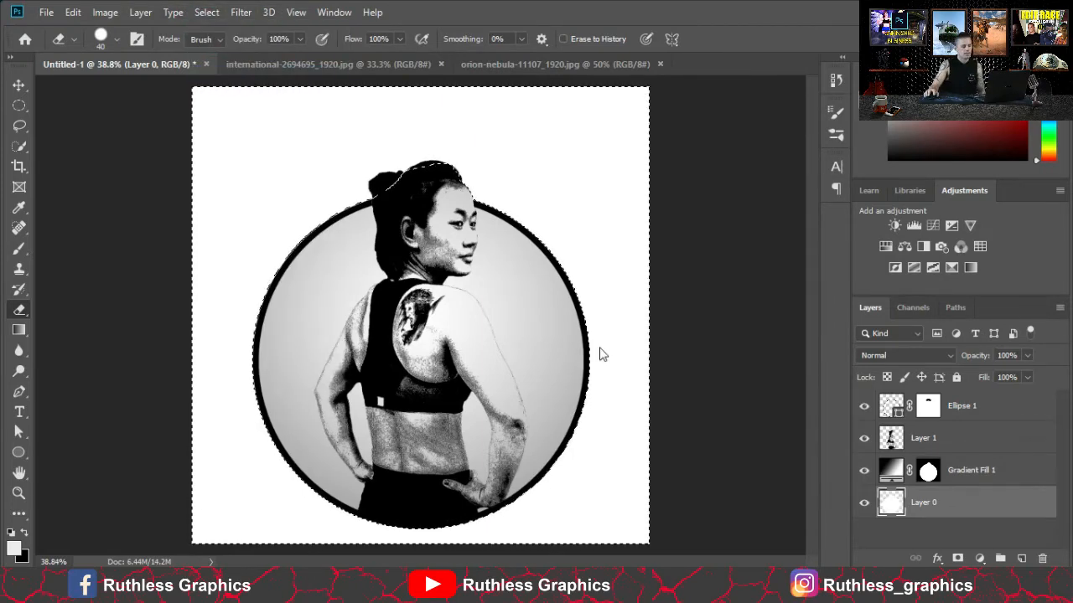
{"action": "key", "text": "Delete"}
{"action": "key", "text": "ctrl+d"}
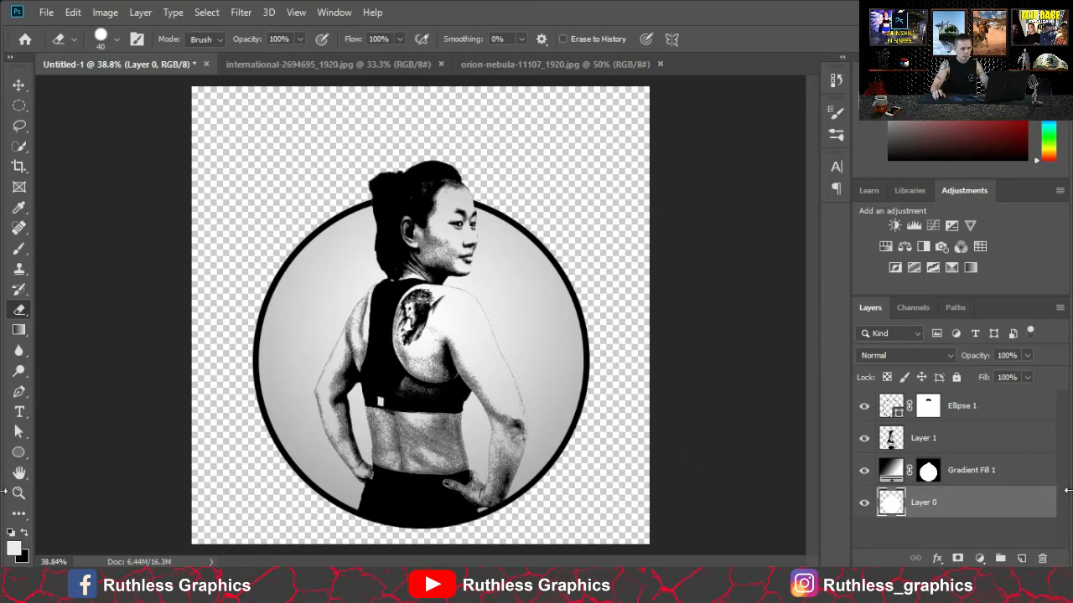
Move Layer 1 above Ellipse 1 in the layer stack and keep Layer 1 selected.
{"action": "left_click", "coordinate": [1015, 450]}
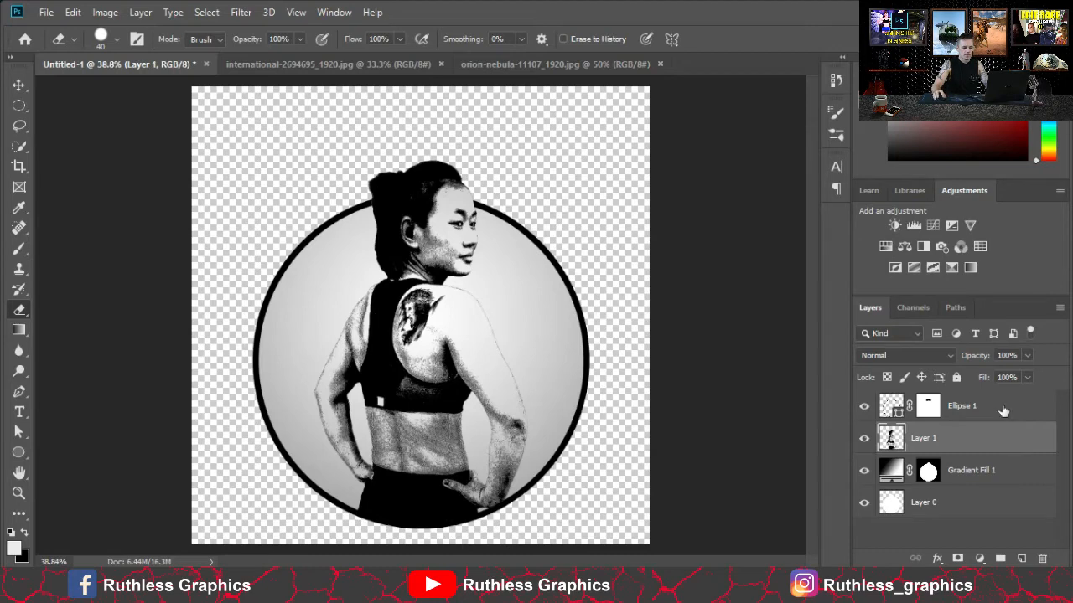
{"action": "left_click_drag", "start_coordinate": [989, 448], "coordinate": [972, 402]}
{"action": "left_click", "coordinate": [1014, 440]}
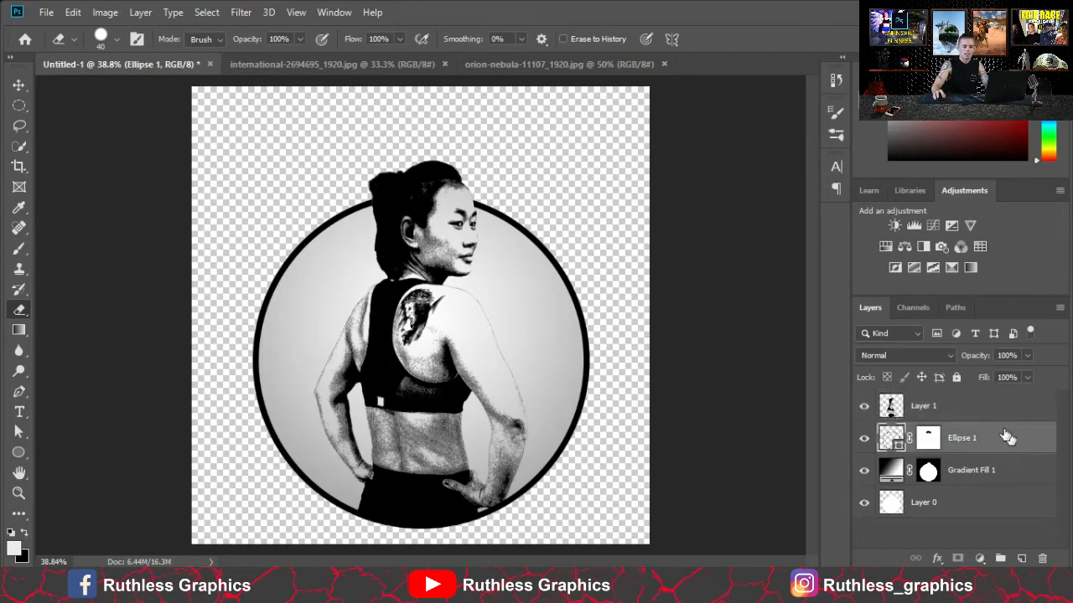
{"action": "left_click", "coordinate": [1002, 419]}
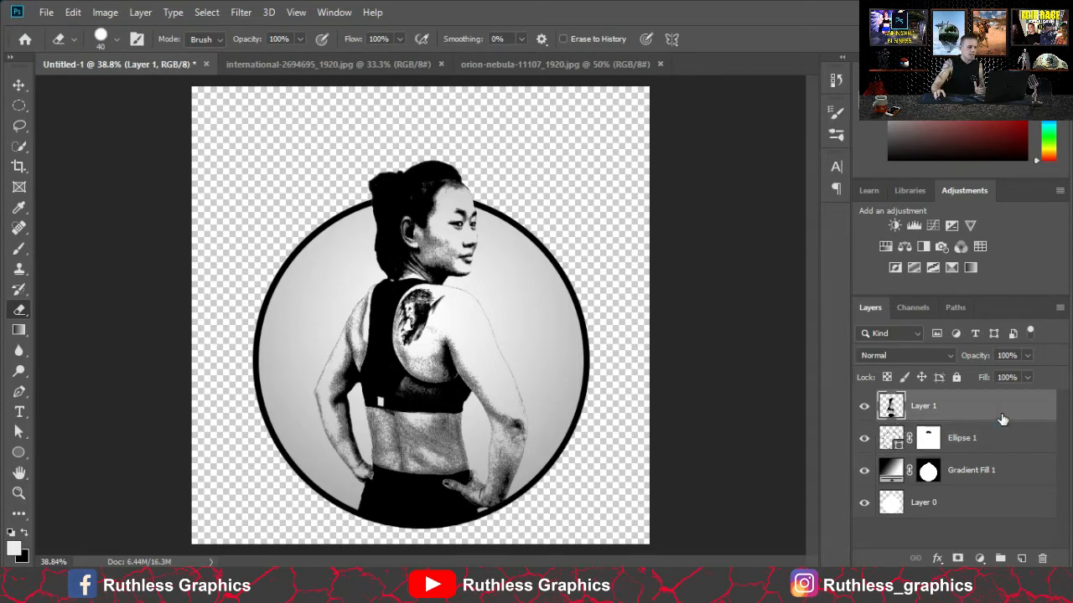
Copy the orion-nebula-11107_1920.jpg image into the Untitled-1 document with the Move tool, directly above Layer 1.
{"action": "left_click", "coordinate": [516, 65]}
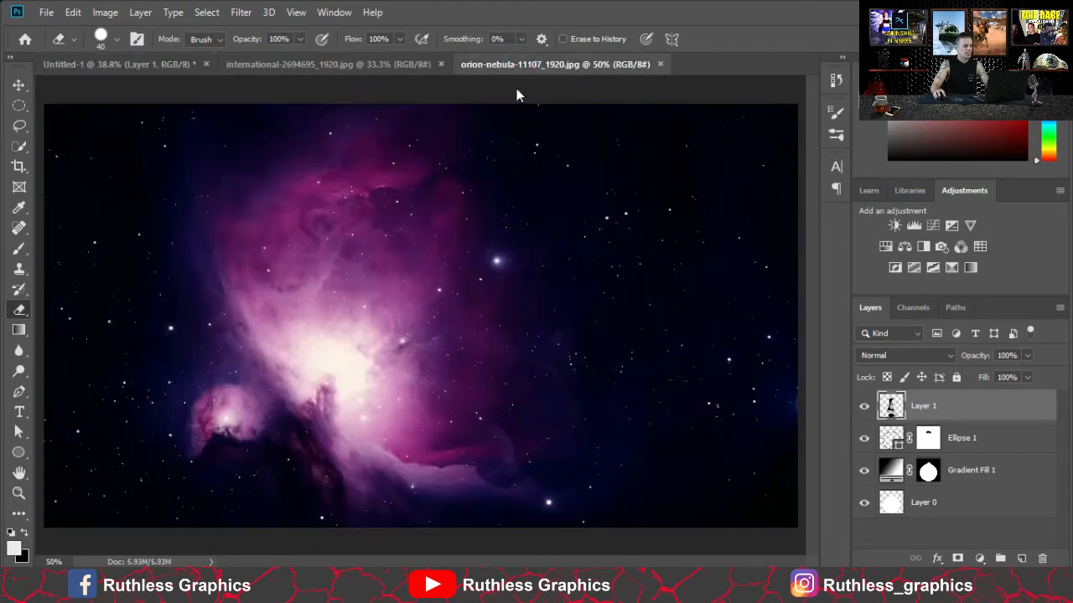
{"action": "left_click", "coordinate": [15, 85]}
{"action": "left_click", "coordinate": [375, 243]}
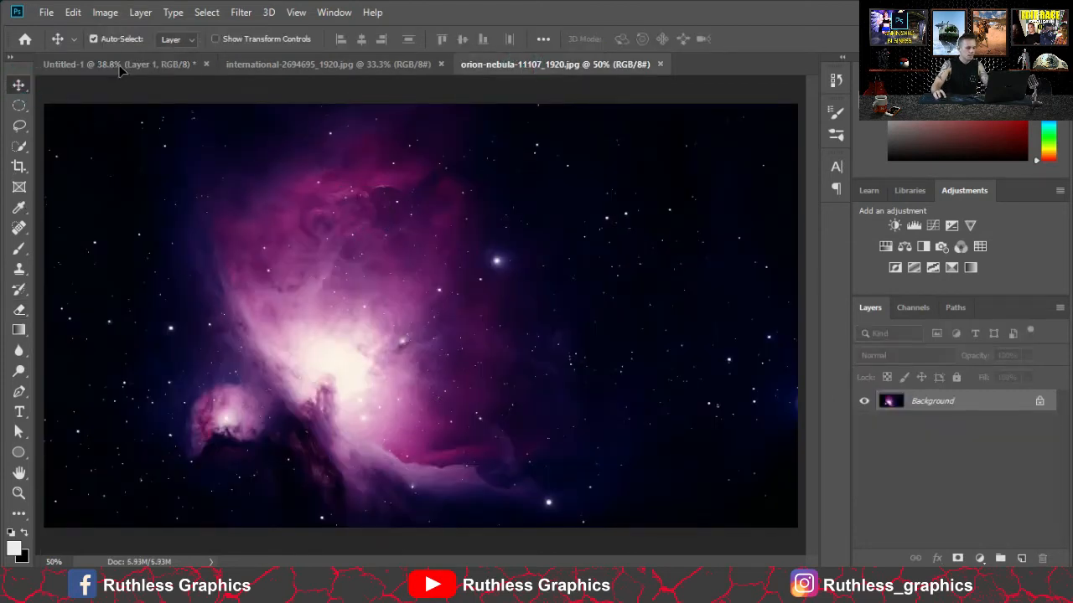
{"action": "left_click_drag", "start_coordinate": [119, 71], "coordinate": [771, 395]}
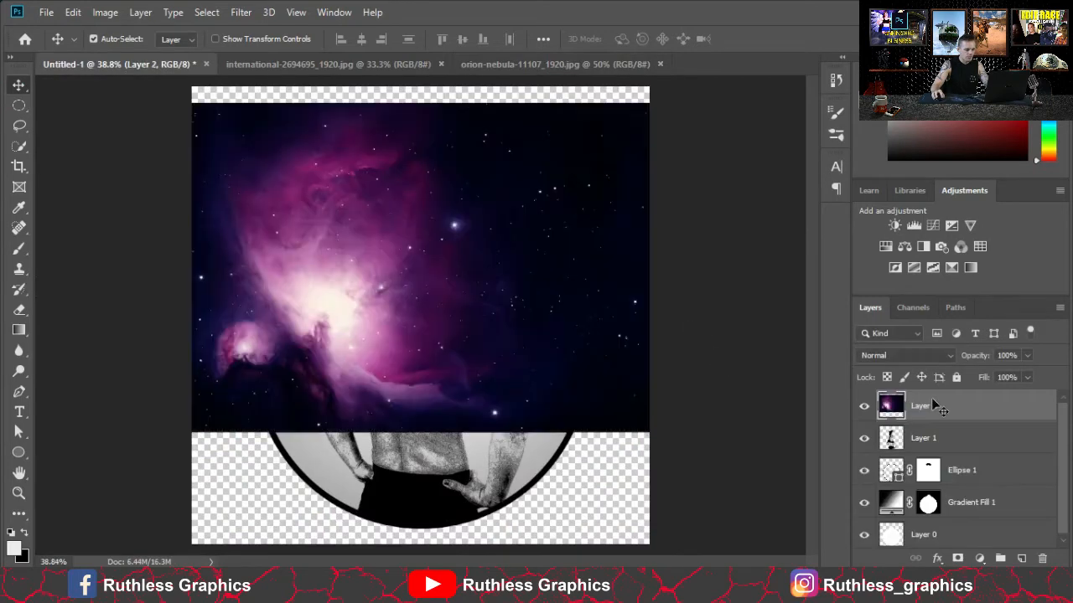
Reposition the nebula layer over the woman and scale it proportionally to 128.84%, reaching from above her head to the canvas bottom.
{"action": "left_click_drag", "start_coordinate": [503, 311], "coordinate": [494, 337]}
{"action": "key", "text": "ctrl+t"}
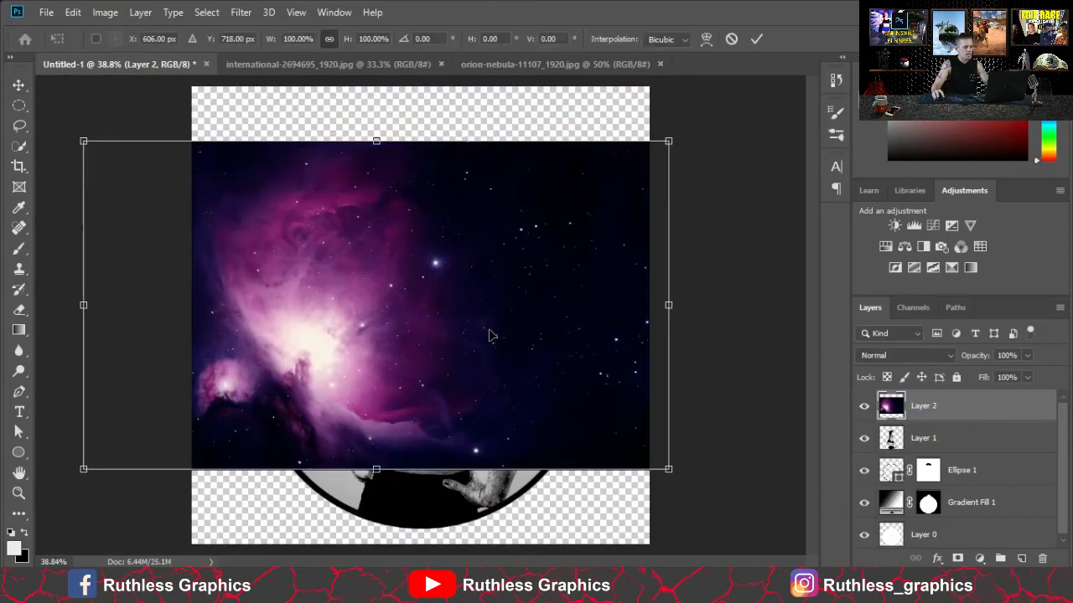
{"action": "left_click_drag", "start_coordinate": [379, 469], "coordinate": [378, 543]}
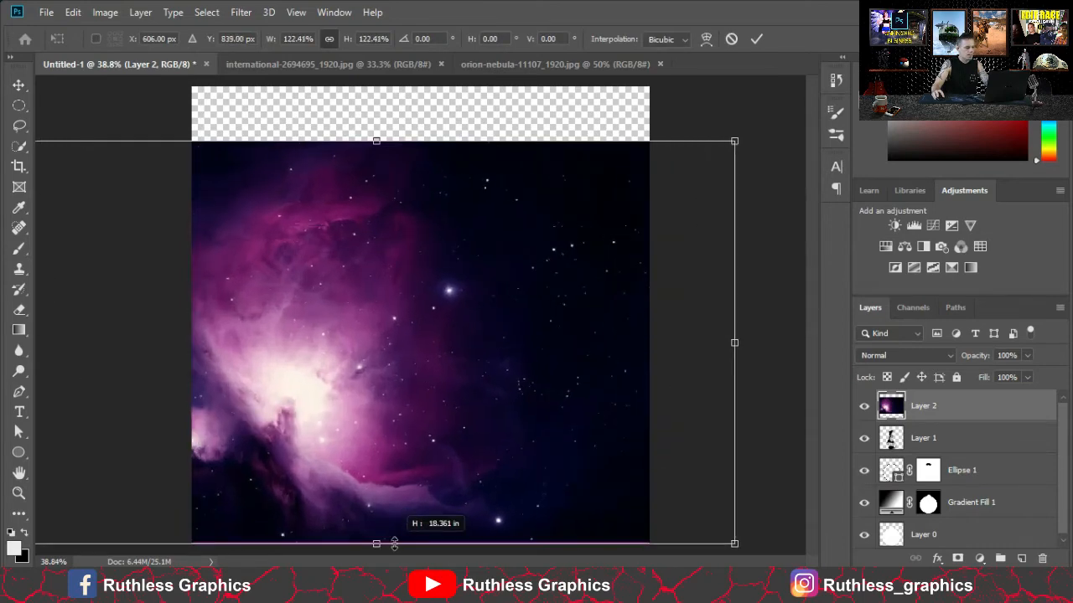
{"action": "left_click_drag", "start_coordinate": [377, 142], "coordinate": [381, 121]}
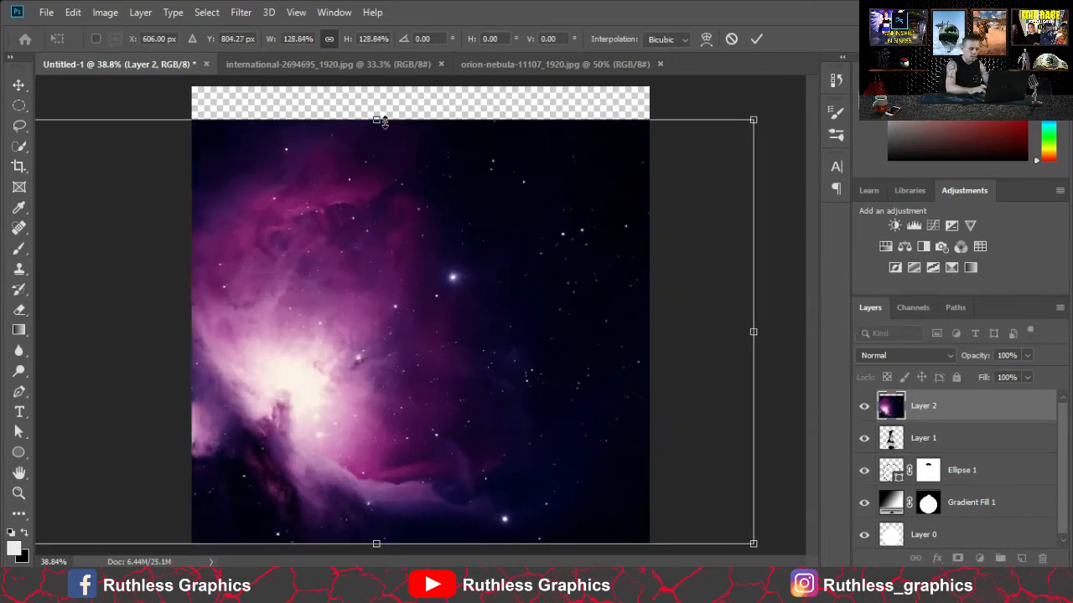
{"action": "key", "text": "Return"}
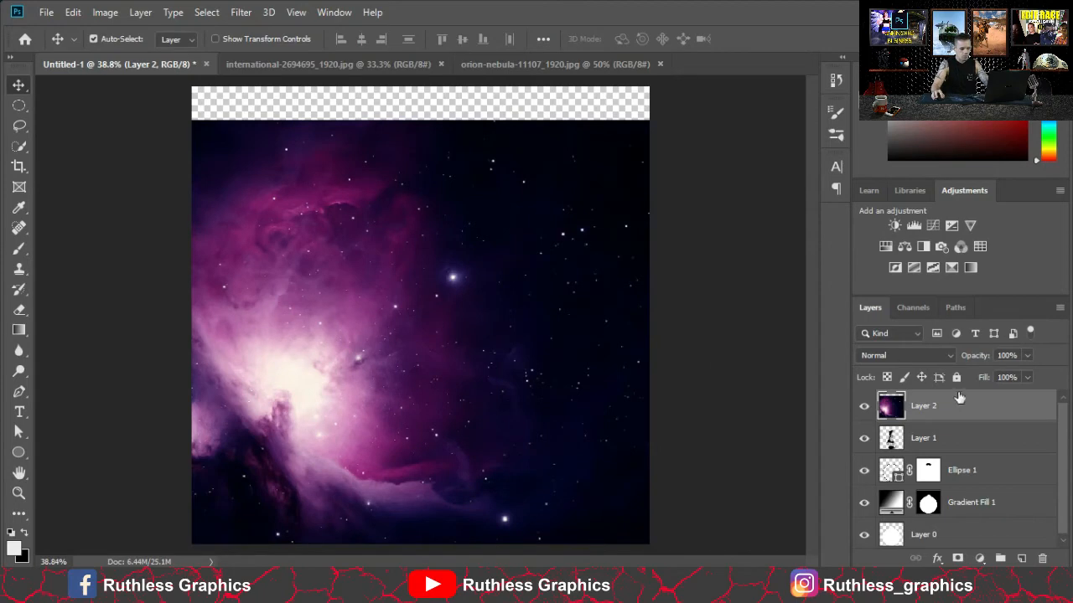
Clip the nebula layer to Layer 1 with a clipping mask and select the nebula layer.
{"action": "left_click", "coordinate": [977, 419], "text": "alt"}
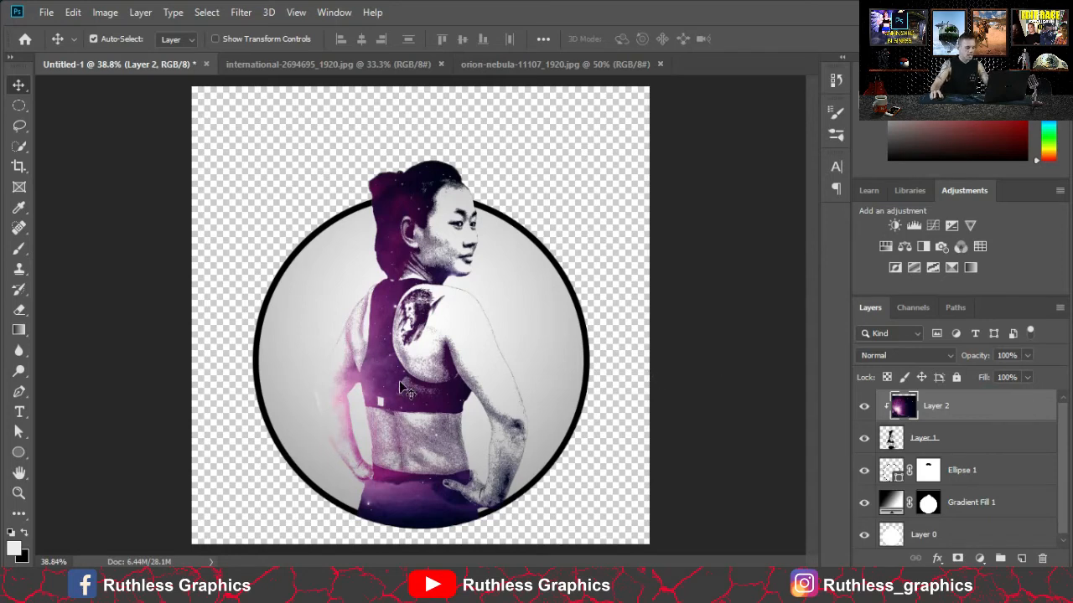
{"action": "left_click", "coordinate": [981, 402]}
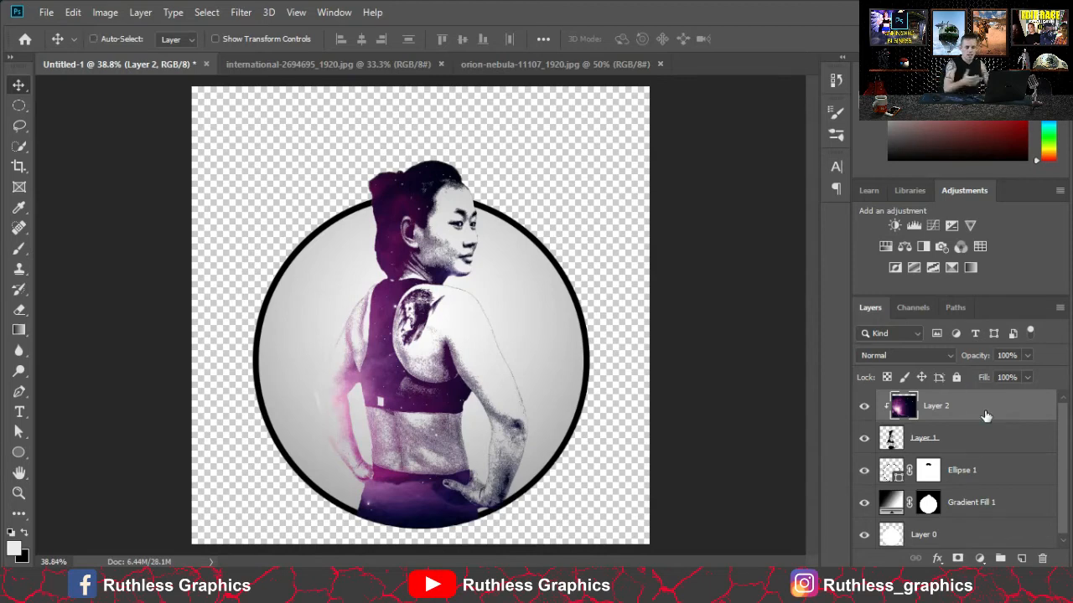
Duplicate the nebula layer, place the copy directly above Ellipse 1 and clip it to the ring.
{"action": "key", "text": "ctrl+j"}
{"action": "left_click_drag", "start_coordinate": [983, 412], "coordinate": [995, 487]}
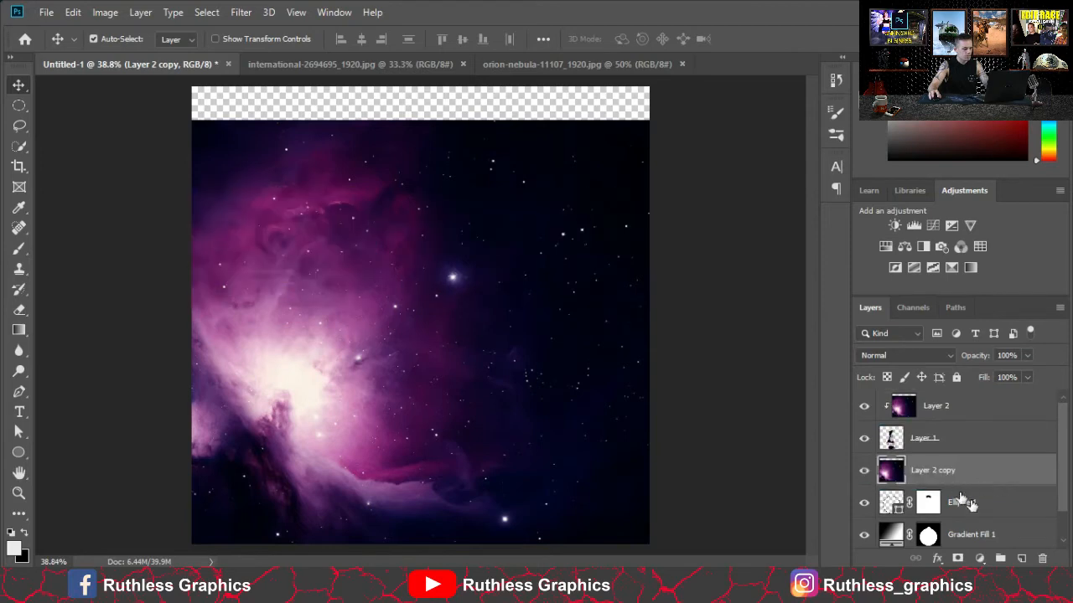
{"action": "left_click", "coordinate": [1019, 484], "text": "alt"}
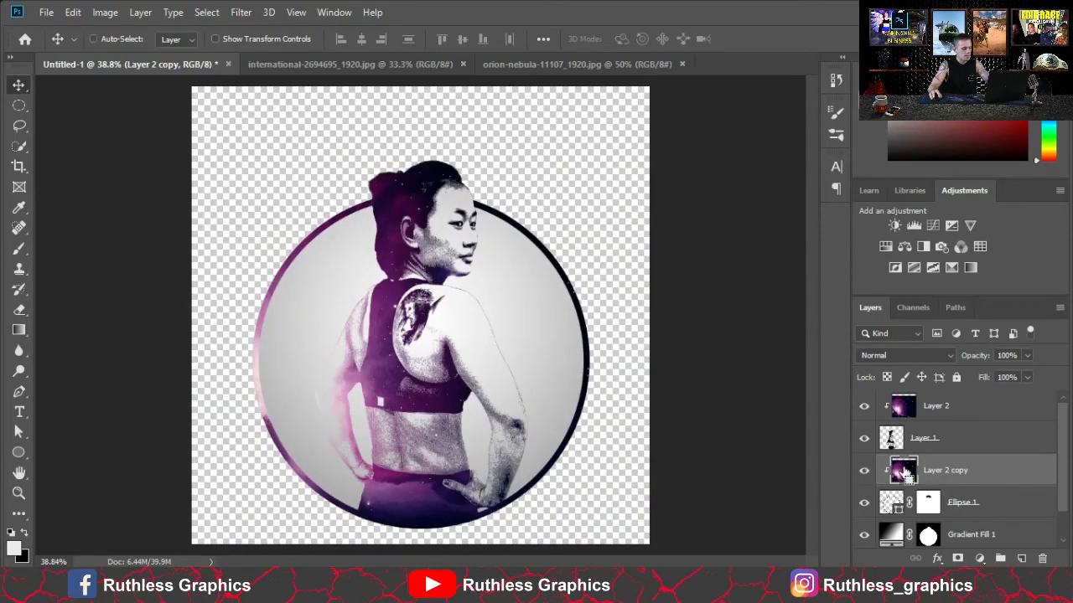
Reposition the clipped nebula copy further right and slightly up so its purple tones color the ring.
{"action": "key", "text": "ctrl+t"}
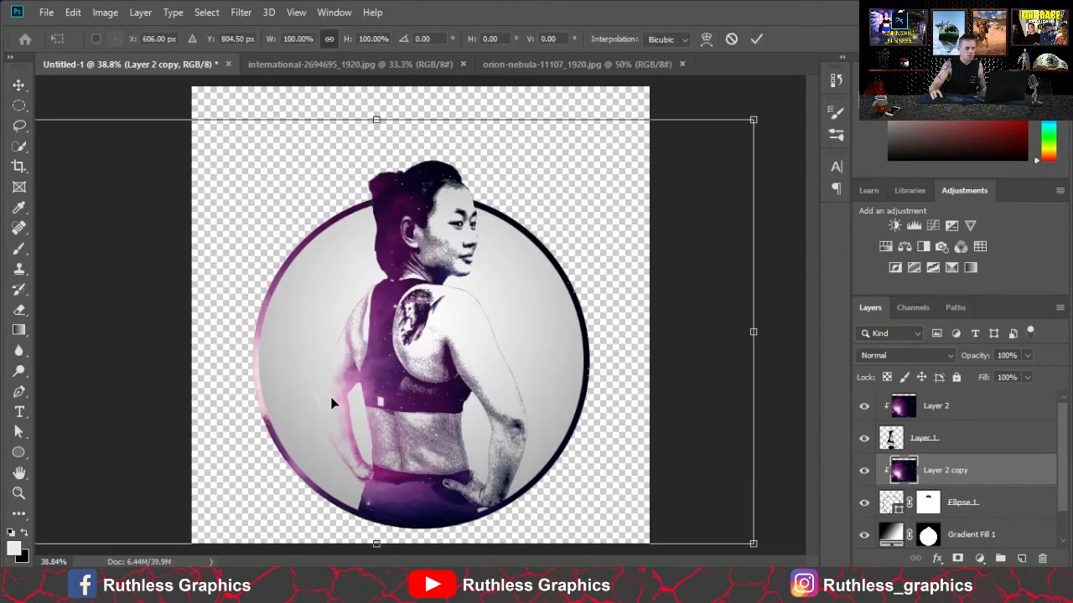
{"action": "left_click_drag", "start_coordinate": [294, 323], "coordinate": [432, 300]}
{"action": "key", "text": "Return"}
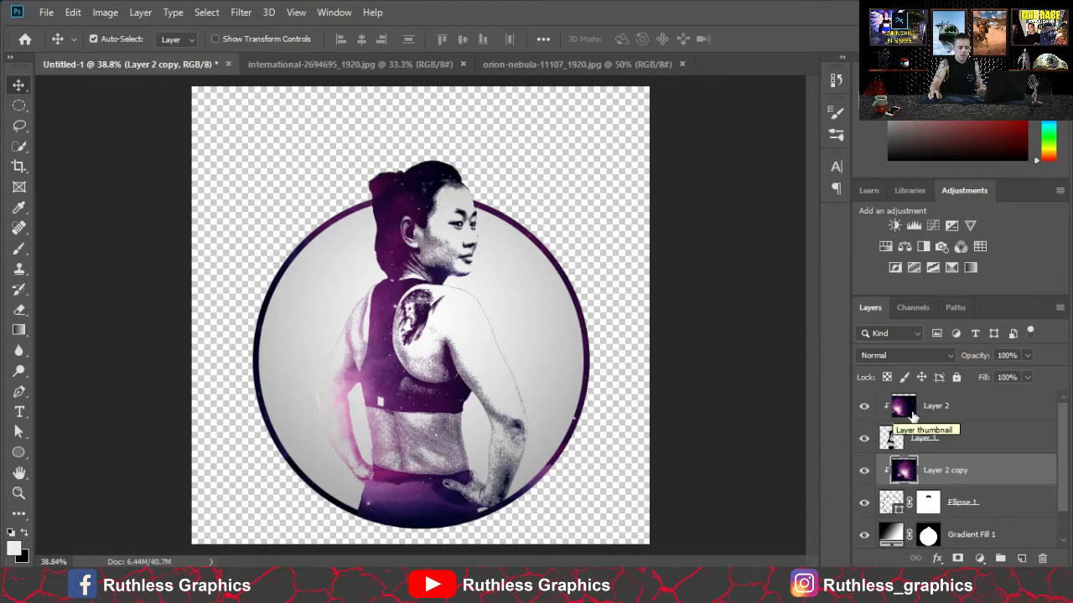
Hide Layer 2 and add a red (ff0000) solid color fill layer clipped to the woman.
{"action": "left_click", "coordinate": [976, 415]}
{"action": "left_click", "coordinate": [863, 406]}
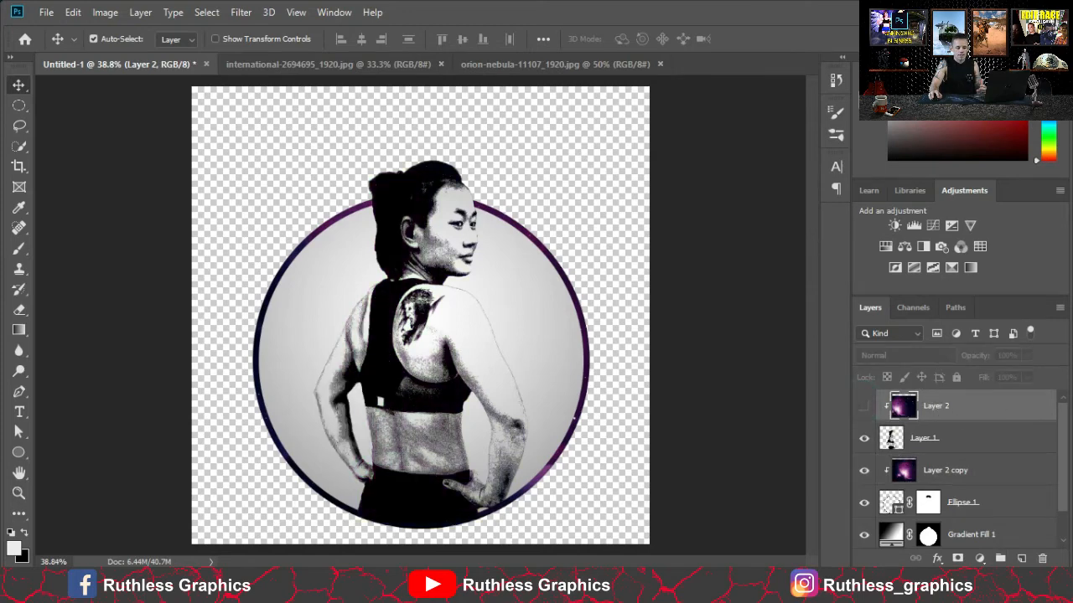
{"action": "left_click", "coordinate": [978, 559]}
{"action": "left_click", "coordinate": [993, 274]}
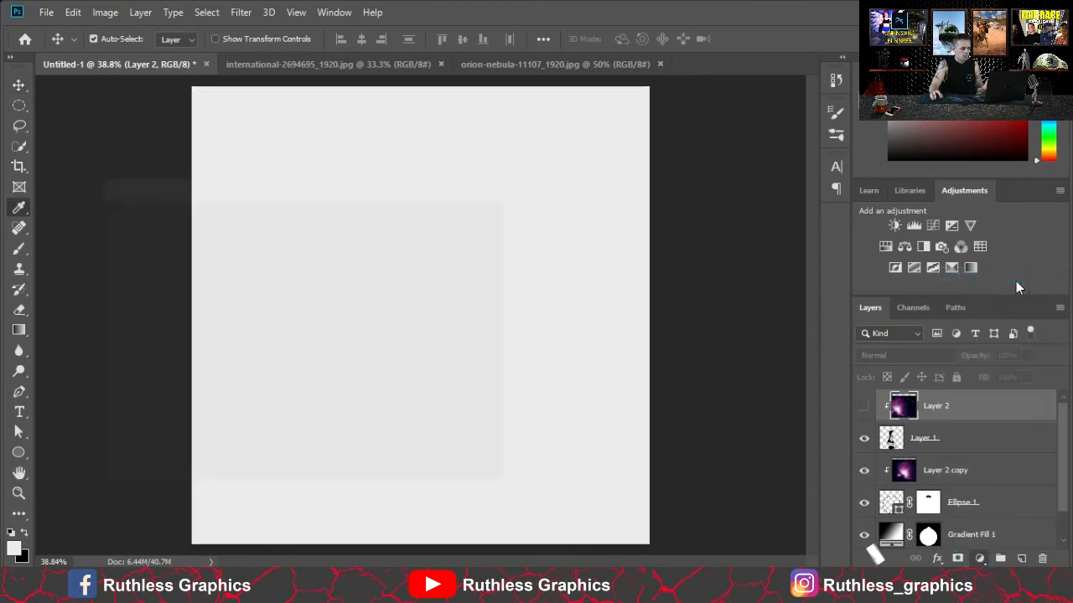
{"action": "left_click_drag", "start_coordinate": [283, 307], "coordinate": [302, 221]}
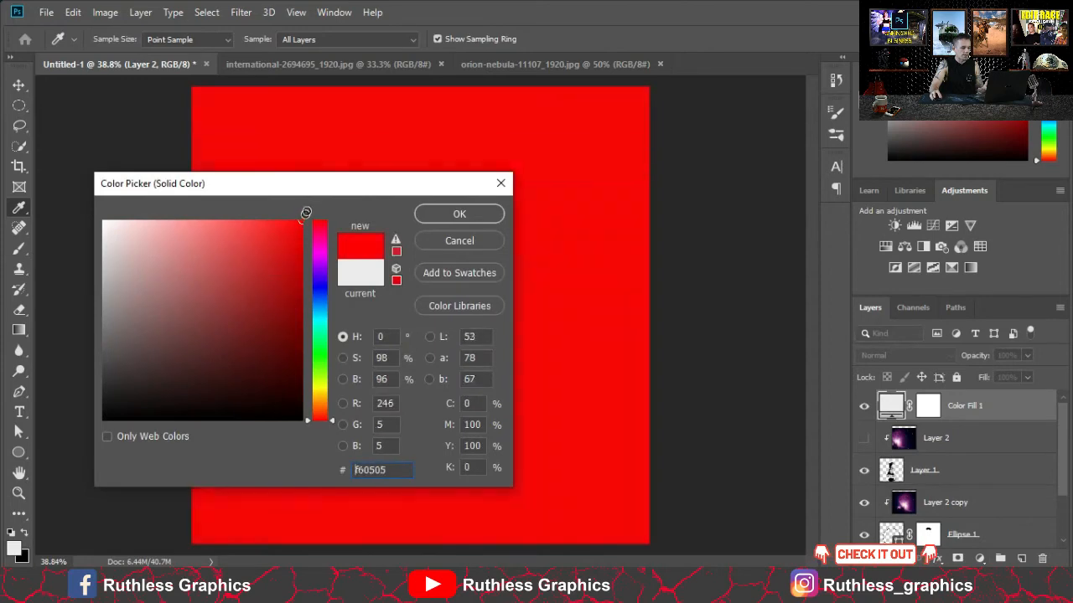
{"action": "left_click", "coordinate": [459, 215]}
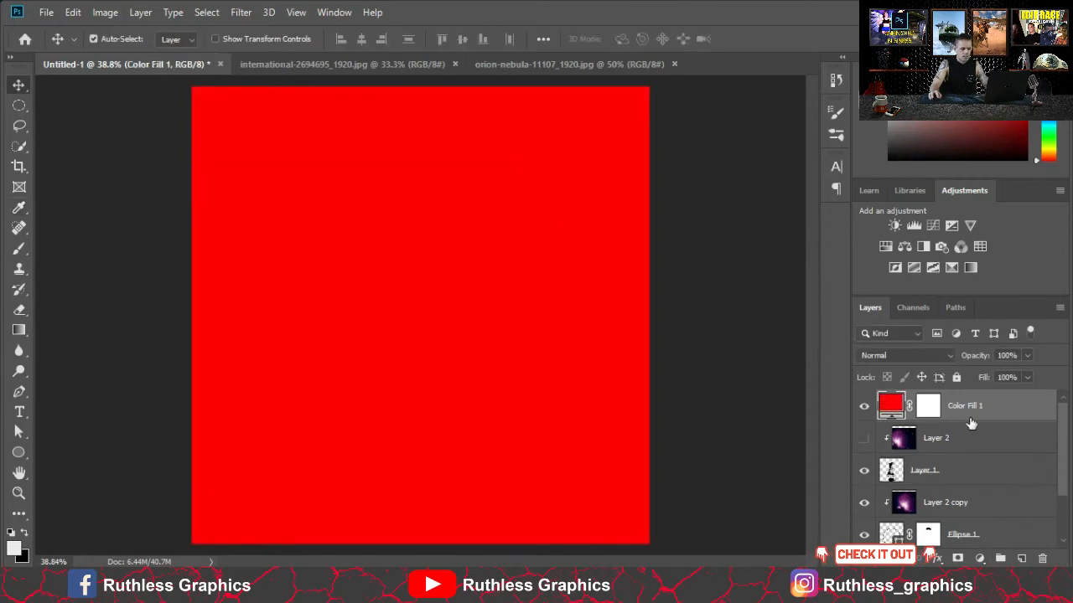
{"action": "left_click", "coordinate": [1017, 419], "text": "alt"}
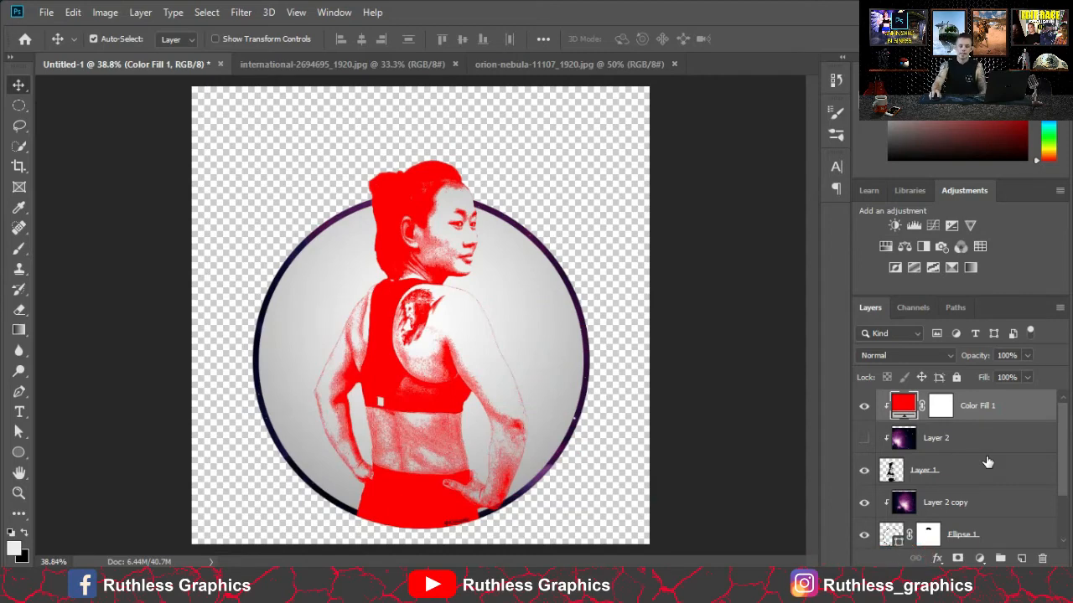
Preview cyan and green as the color of the fill layer and discard the change.
{"action": "double_click", "coordinate": [901, 410]}
{"action": "left_click_drag", "start_coordinate": [402, 186], "coordinate": [892, 149]}
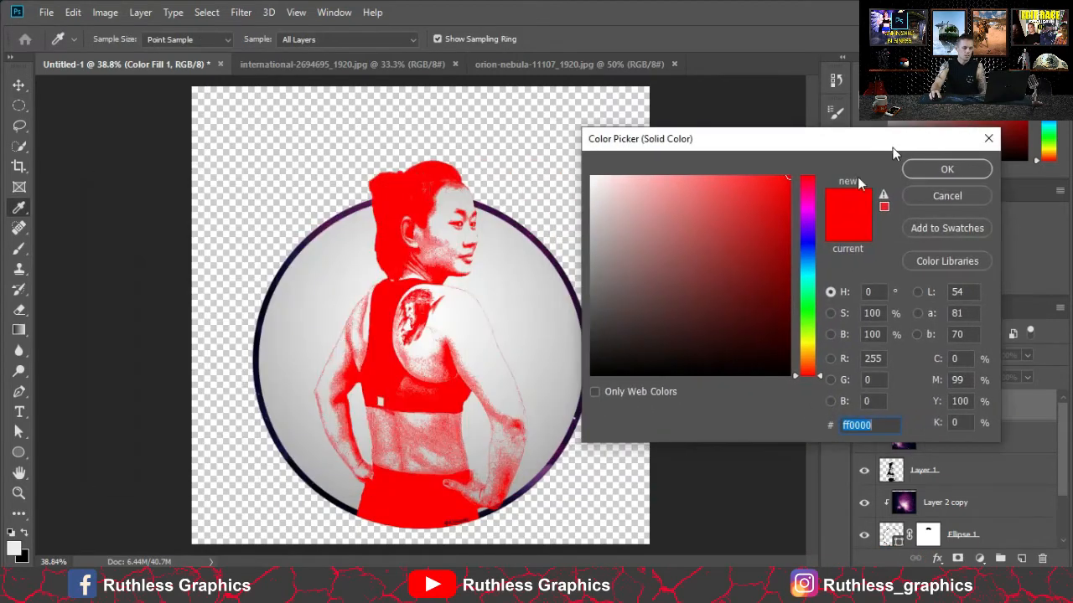
{"action": "left_click", "coordinate": [802, 248]}
{"action": "left_click", "coordinate": [805, 271]}
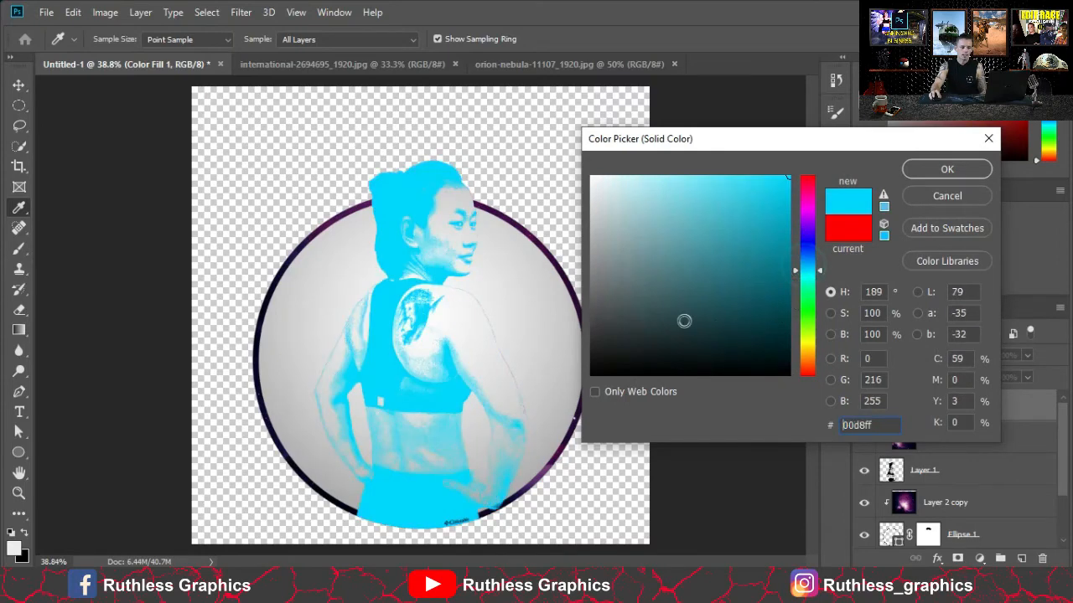
{"action": "left_click_drag", "start_coordinate": [810, 340], "coordinate": [807, 321]}
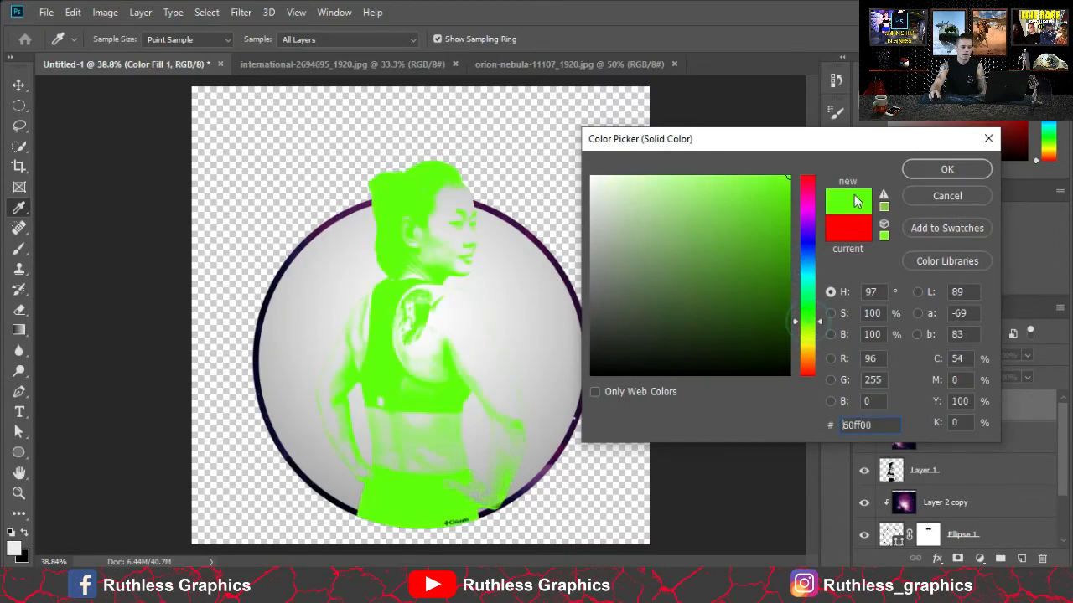
{"action": "left_click", "coordinate": [986, 141]}
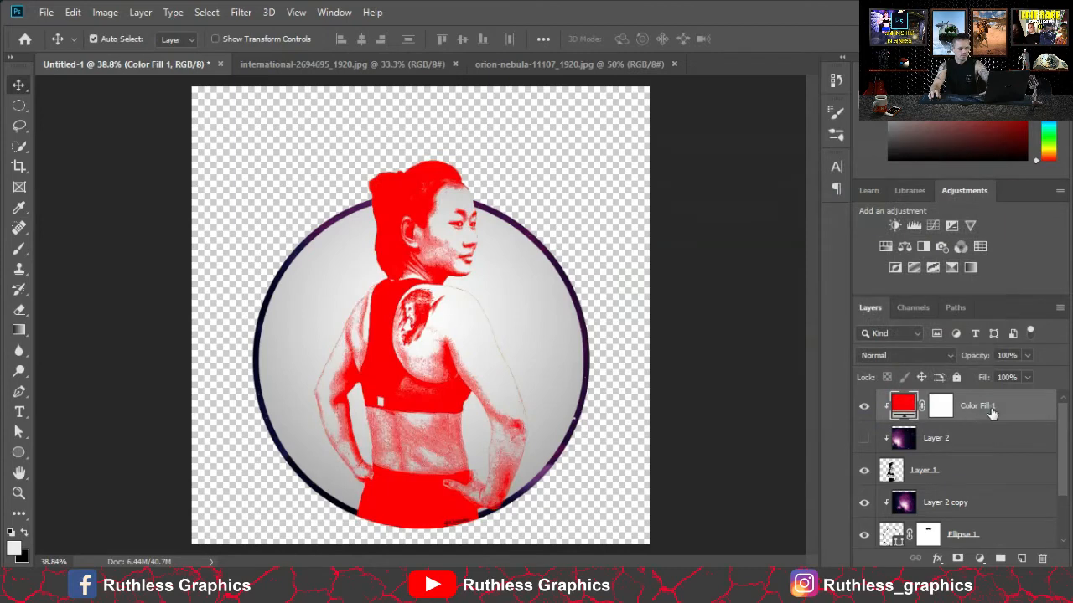
Delete the red color fill layer, show Layer 2 again and select it.
{"action": "key", "text": "Delete"}
{"action": "left_click", "coordinate": [864, 406]}
{"action": "left_click", "coordinate": [986, 409]}
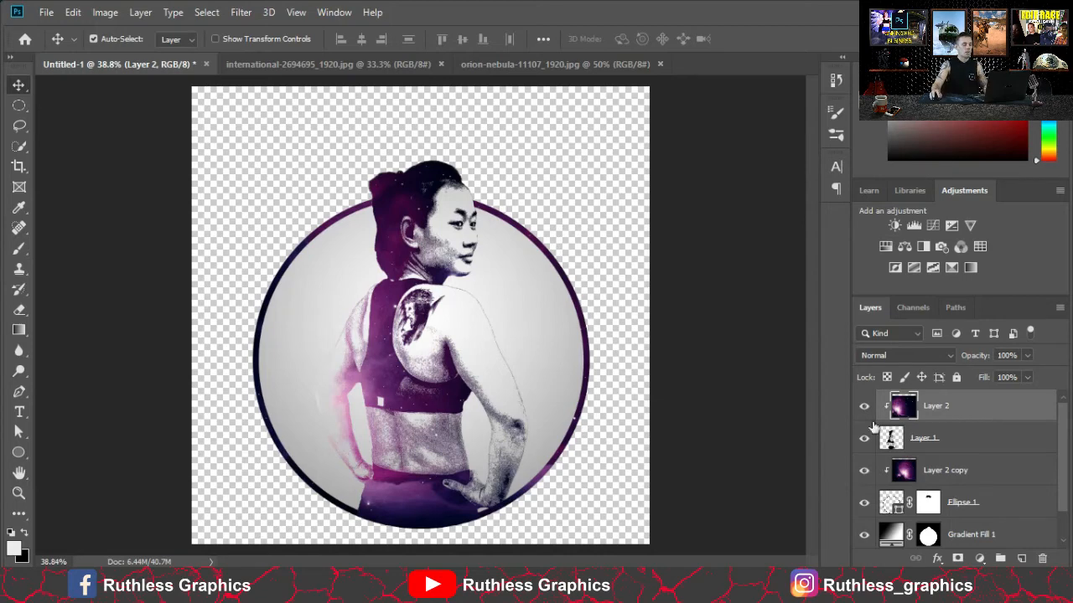
Select the flag including its star, but not the sky, in international-2694695_1920.jpg with the Quick Selection tool.
{"action": "key", "text": "ctrl+alt+a"}
{"action": "left_click", "coordinate": [377, 64]}
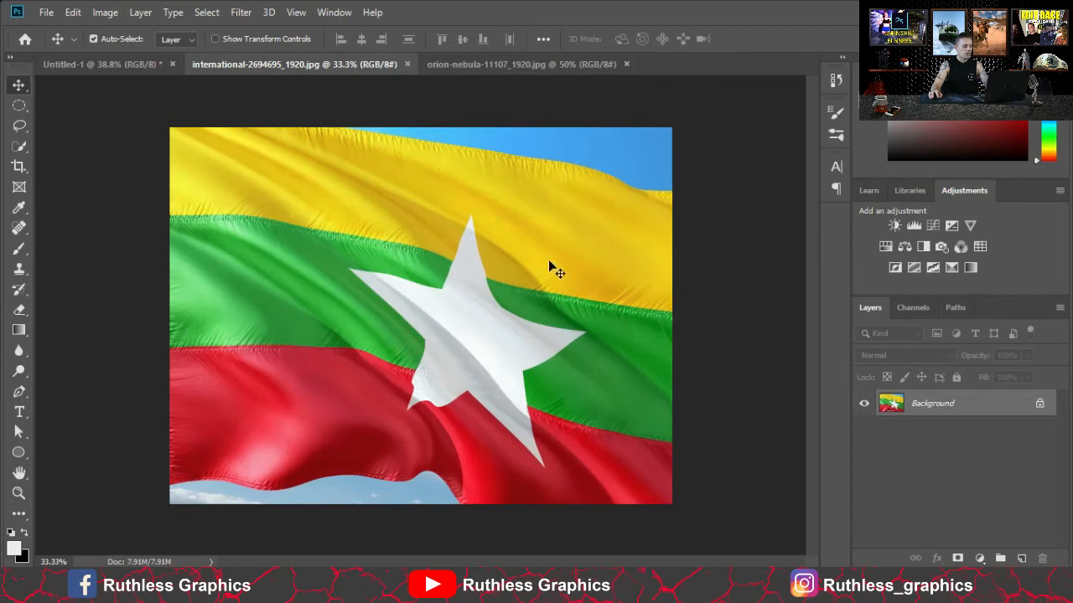
{"action": "key", "text": "m"}
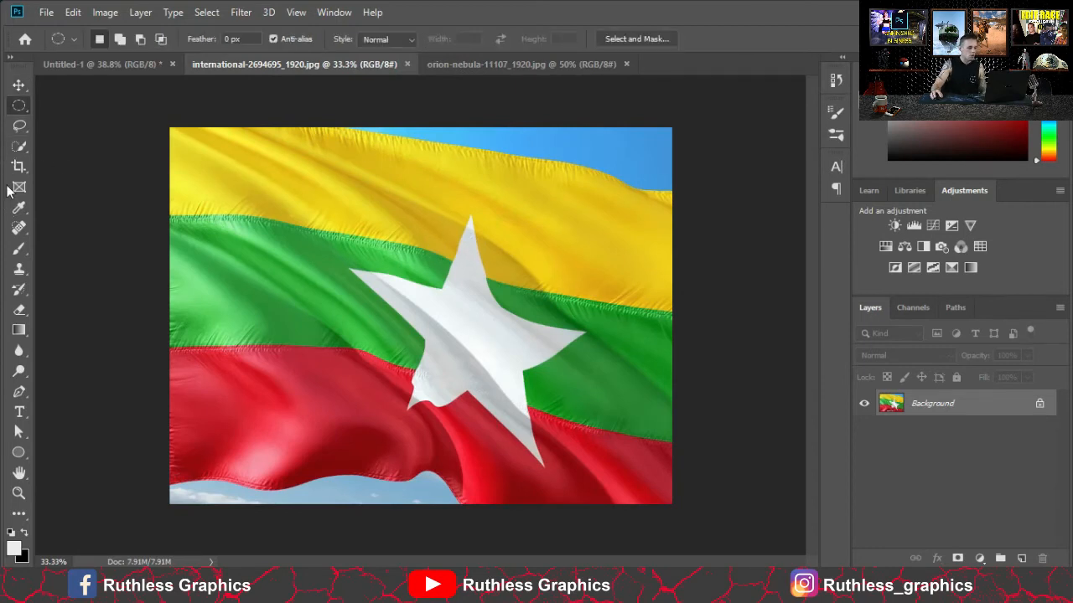
{"action": "left_click", "coordinate": [19, 146]}
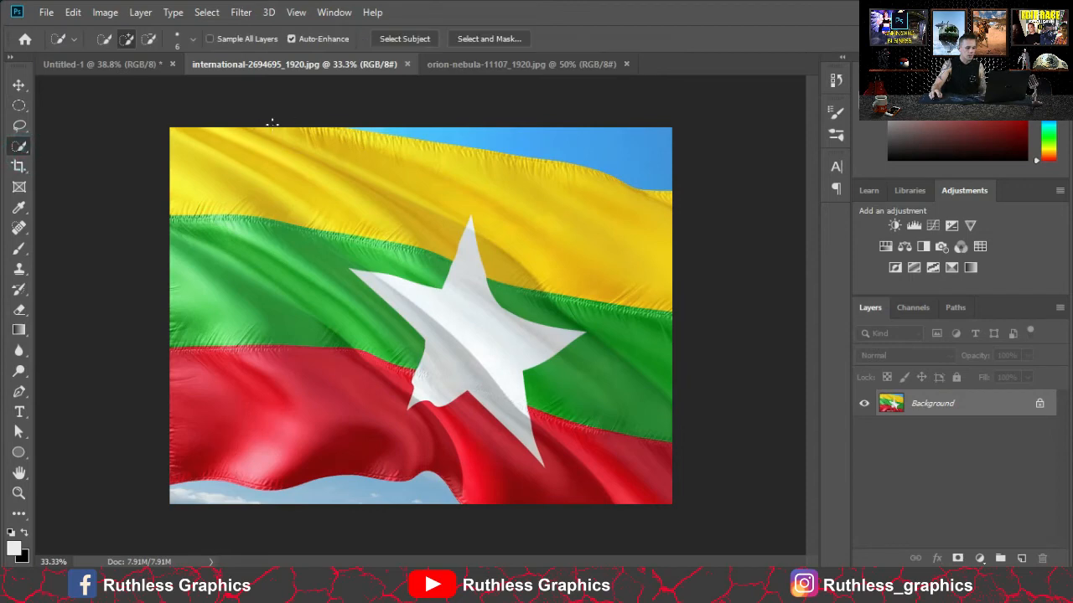
{"action": "left_click", "coordinate": [230, 122]}
{"action": "left_click", "coordinate": [563, 219]}
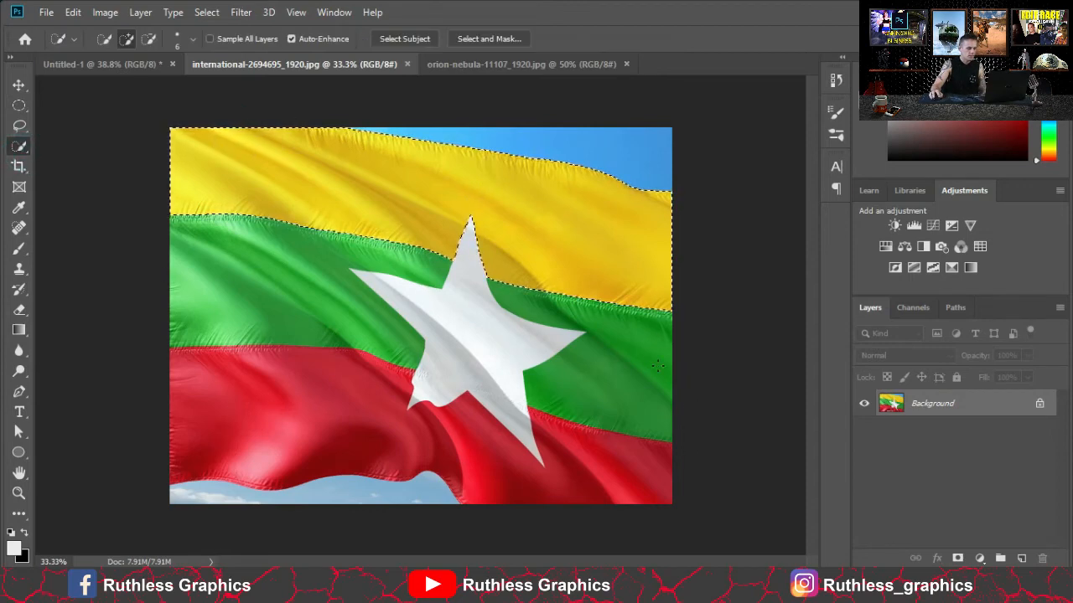
{"action": "left_click", "coordinate": [559, 306]}
{"action": "left_click", "coordinate": [533, 360]}
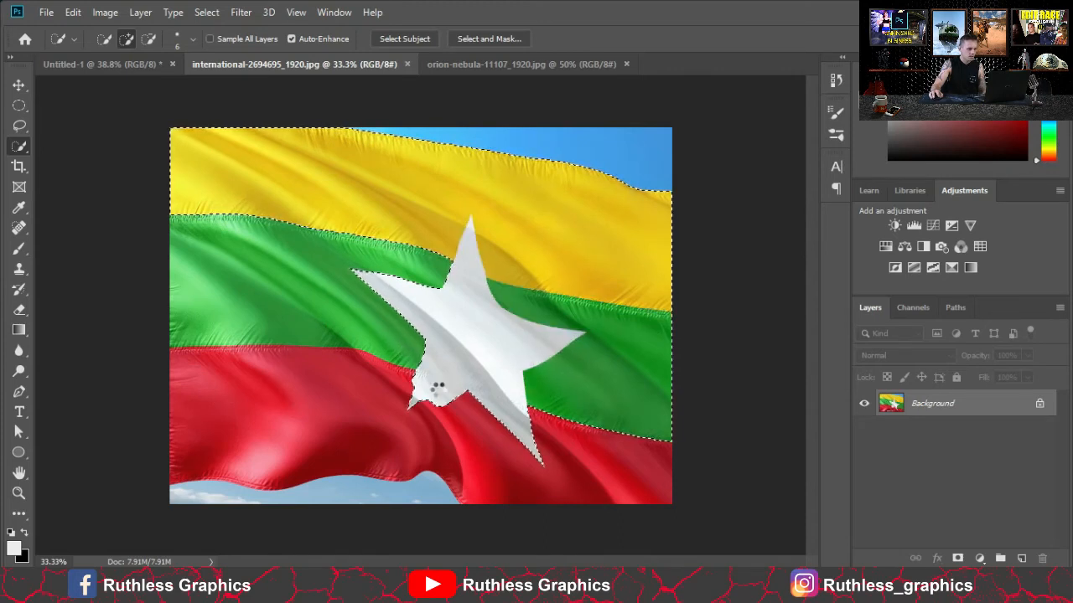
Copy the selected flag into Untitled-1 with the Move tool and place its layer beneath Layer 0.
{"action": "left_click", "coordinate": [18, 86]}
{"action": "left_click_drag", "start_coordinate": [355, 221], "coordinate": [729, 293]}
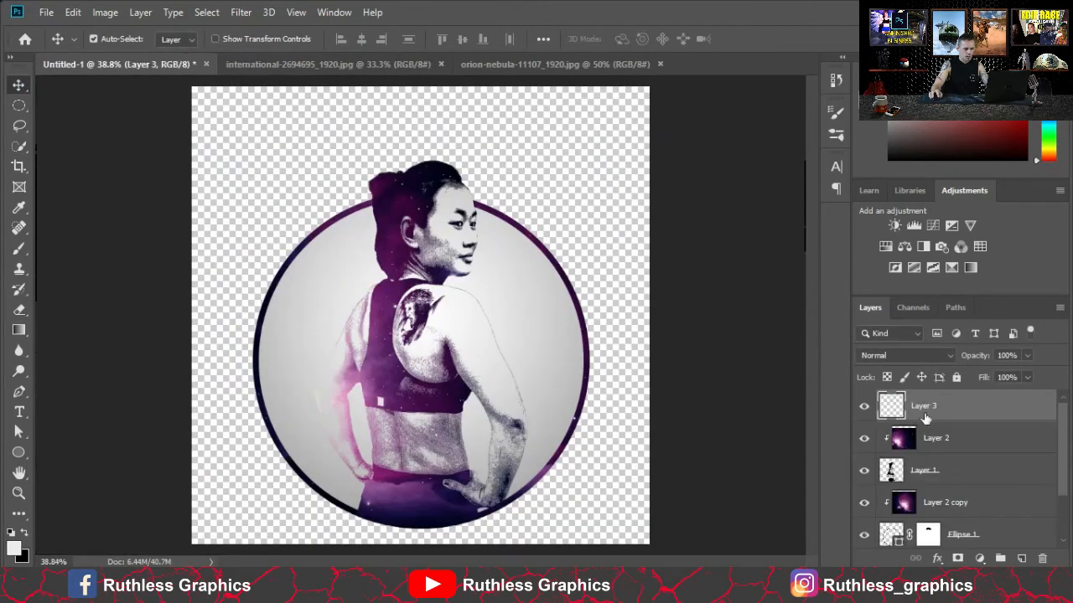
{"action": "left_click_drag", "start_coordinate": [958, 408], "coordinate": [947, 540]}
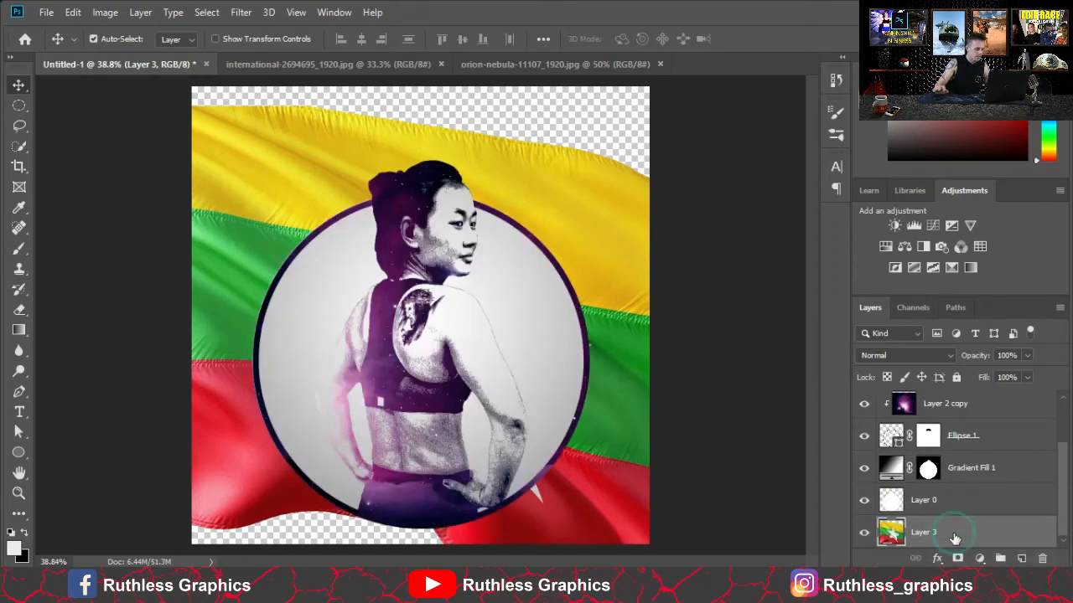
Scale the flag down proportionally and position it behind the woman's head and the upper part of the ring.
{"action": "key", "text": "ctrl"}
{"action": "key", "text": "ctrl+t"}
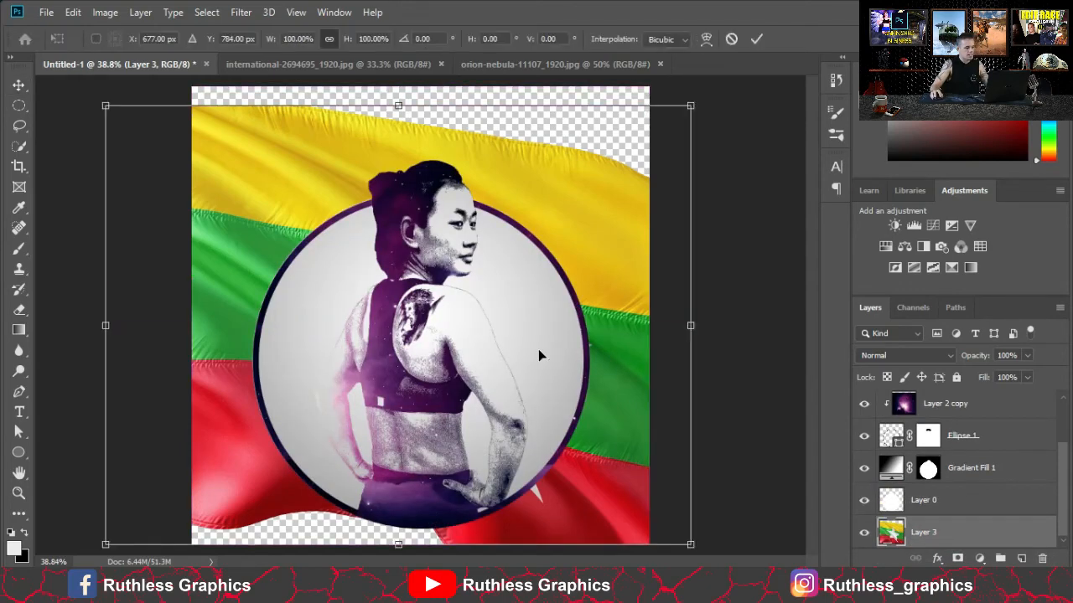
{"action": "left_click_drag", "start_coordinate": [401, 543], "coordinate": [411, 406]}
{"action": "left_click_drag", "start_coordinate": [441, 280], "coordinate": [476, 255]}
{"action": "key", "text": "Return"}
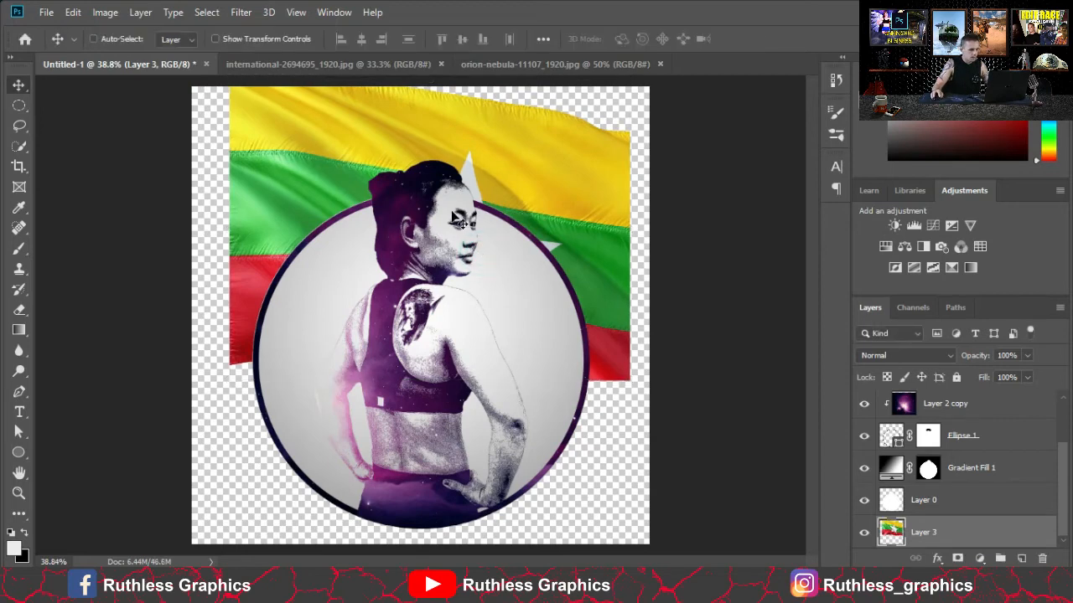
Squash the flag's height to 95.23% from its top edge, keeping the width at 100%.
{"action": "key", "text": "ctrl+t"}
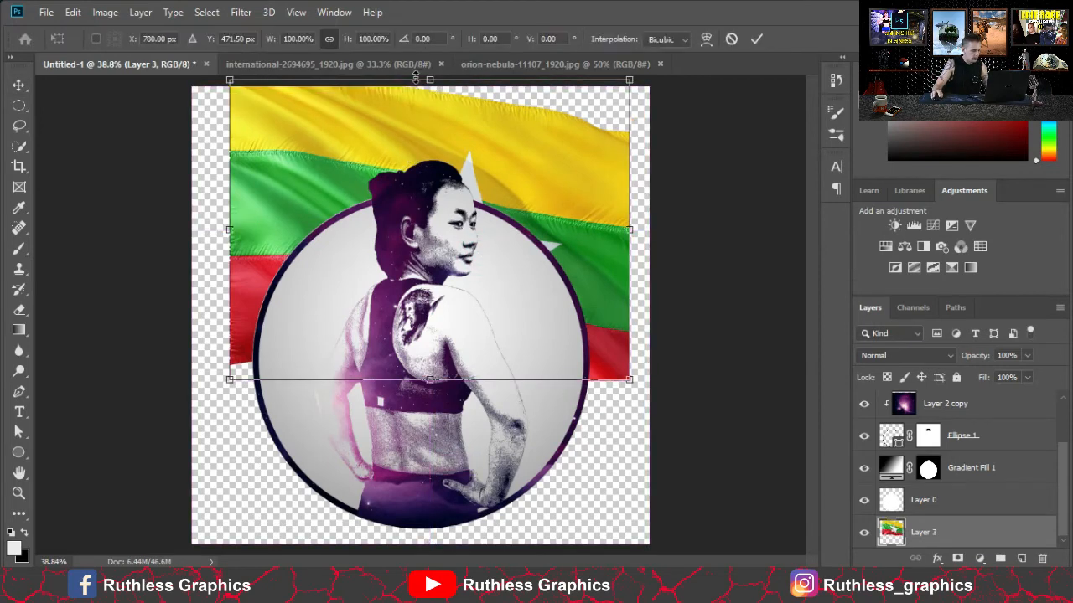
{"action": "left_click", "coordinate": [429, 79]}
{"action": "left_click", "coordinate": [427, 84]}
{"action": "left_click_drag", "start_coordinate": [428, 84], "coordinate": [429, 94]}
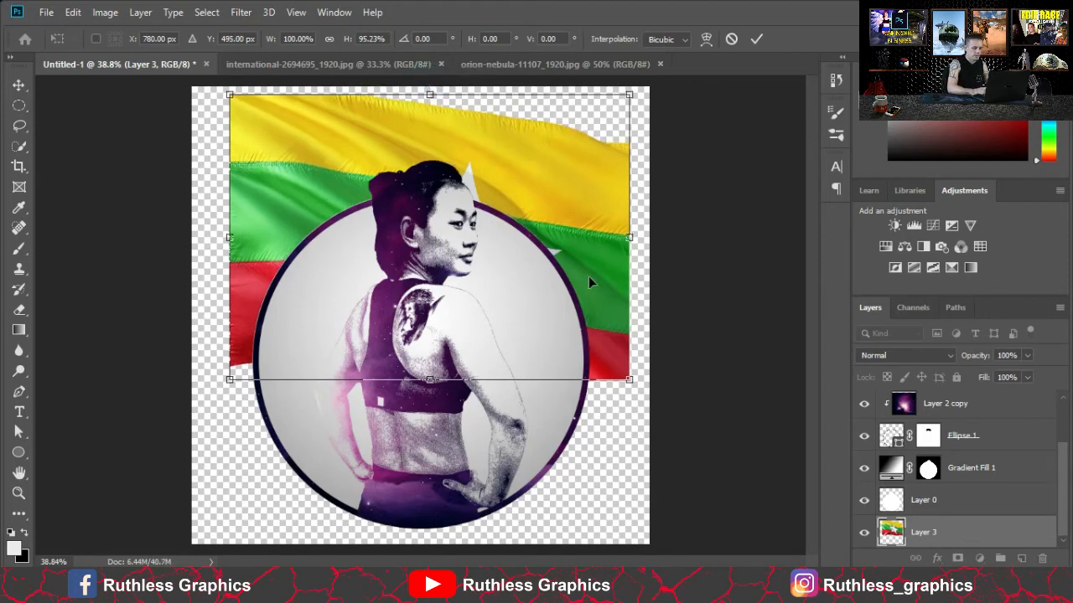
{"action": "key", "text": "Return"}
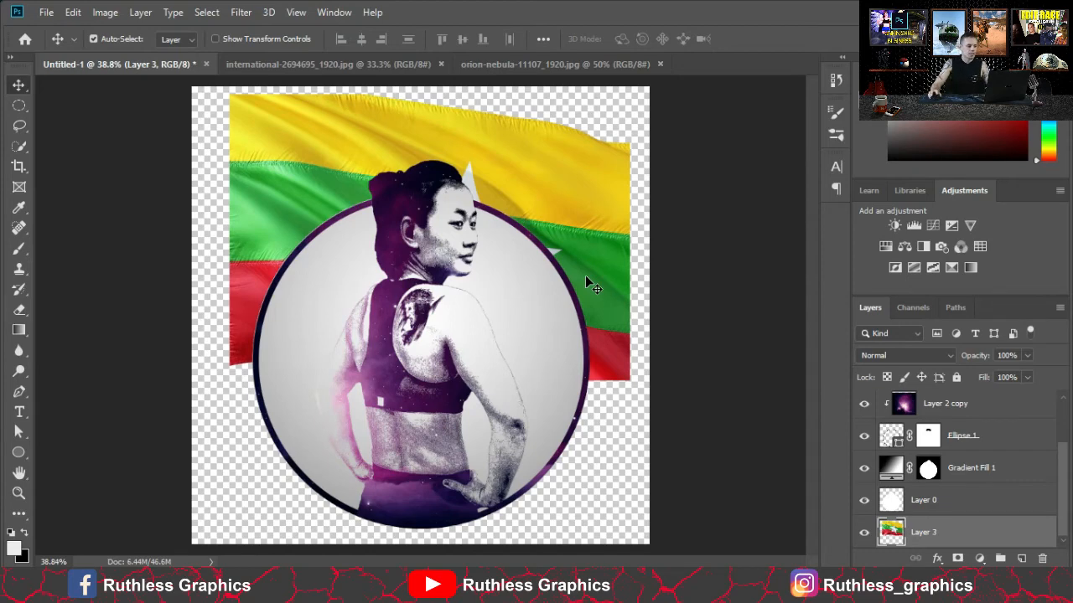
Add a layer mask to the flag layer and set the Eraser to a soft round 105 px brush with 28% hardness.
{"action": "left_click", "coordinate": [19, 309]}
{"action": "left_click", "coordinate": [957, 558]}
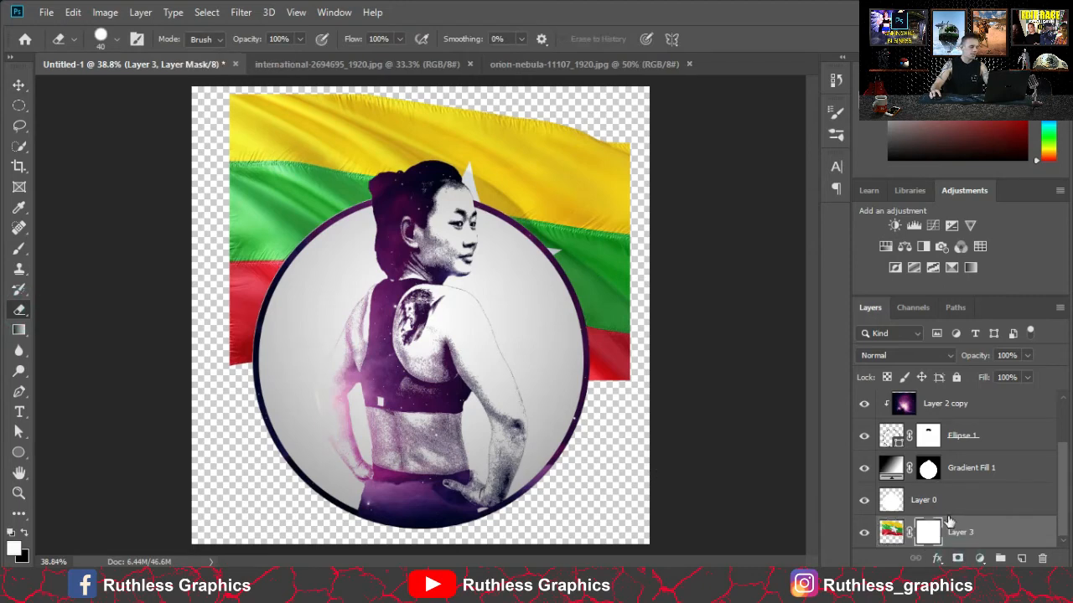
{"action": "left_click", "coordinate": [101, 35]}
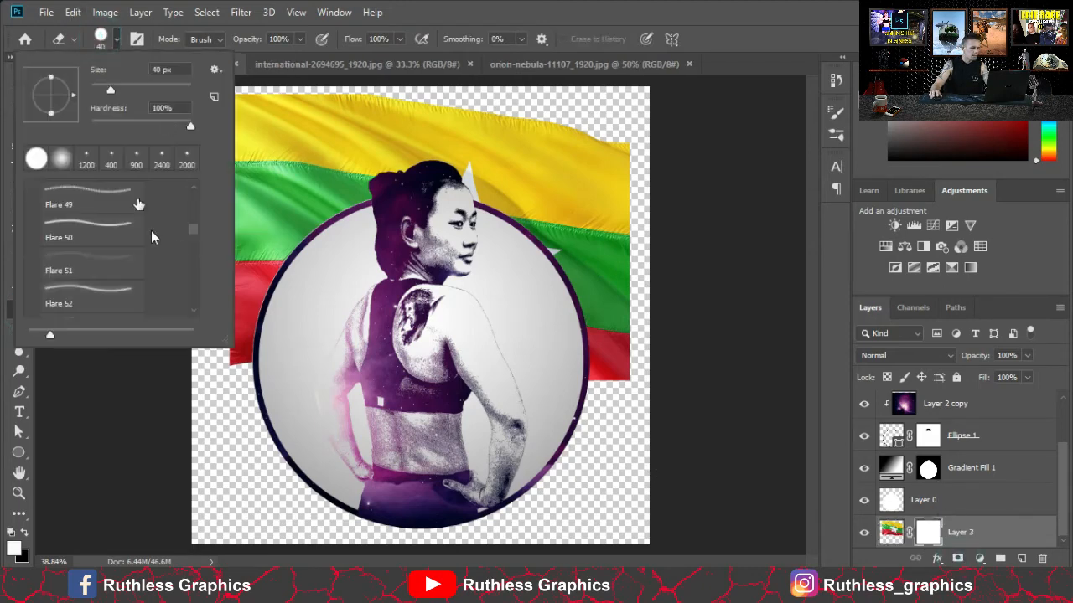
{"action": "scroll", "coordinate": [107, 208], "scroll_direction": "up", "scroll_amount": 5}
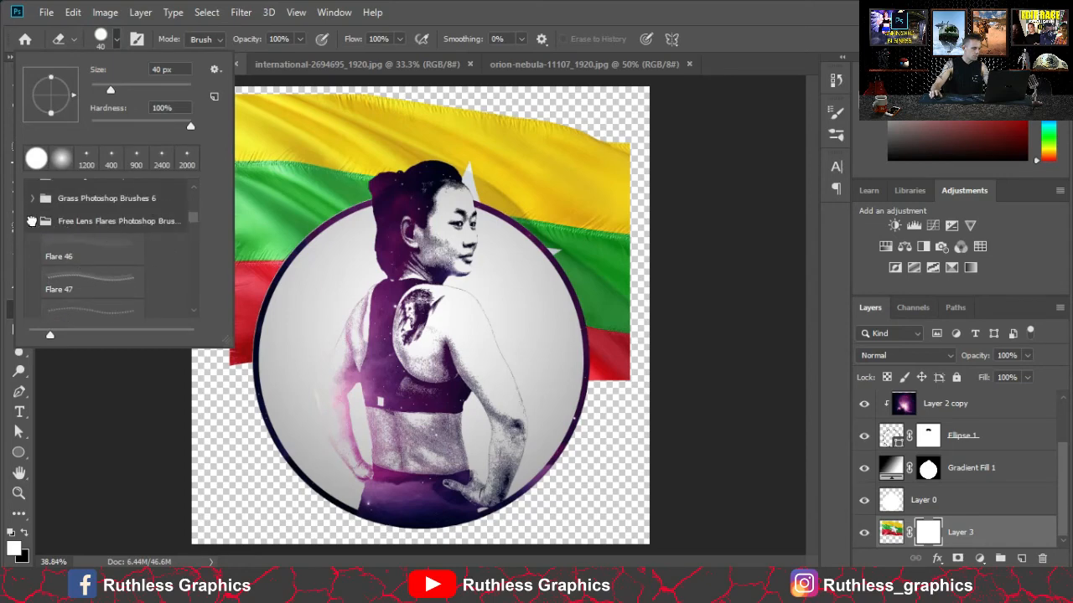
{"action": "left_click", "coordinate": [32, 222]}
{"action": "scroll", "coordinate": [130, 224], "scroll_direction": "up", "scroll_amount": 5}
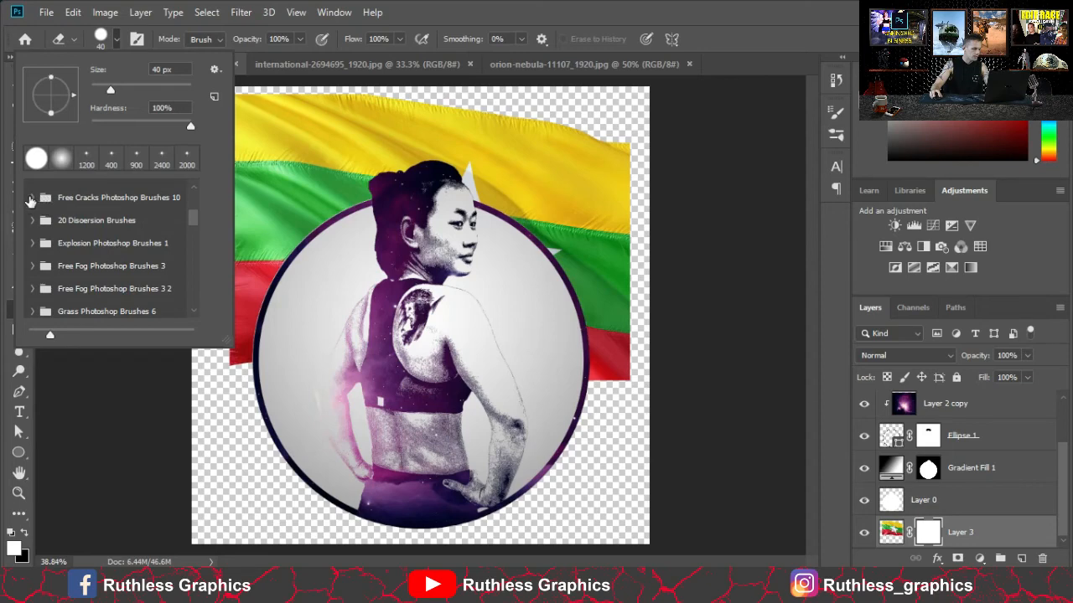
{"action": "left_click", "coordinate": [61, 159]}
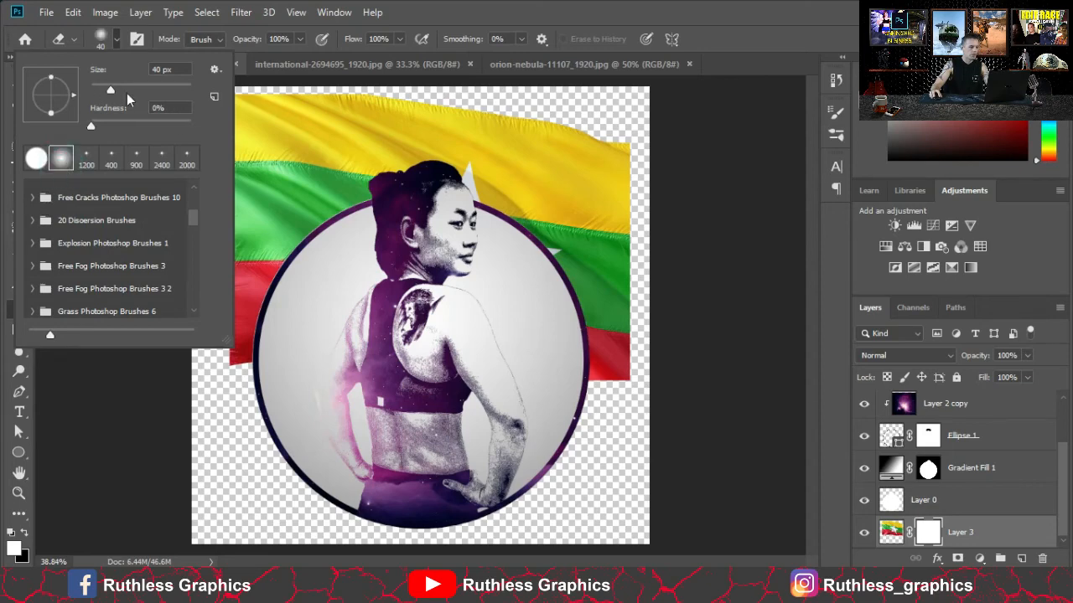
{"action": "left_click", "coordinate": [119, 121]}
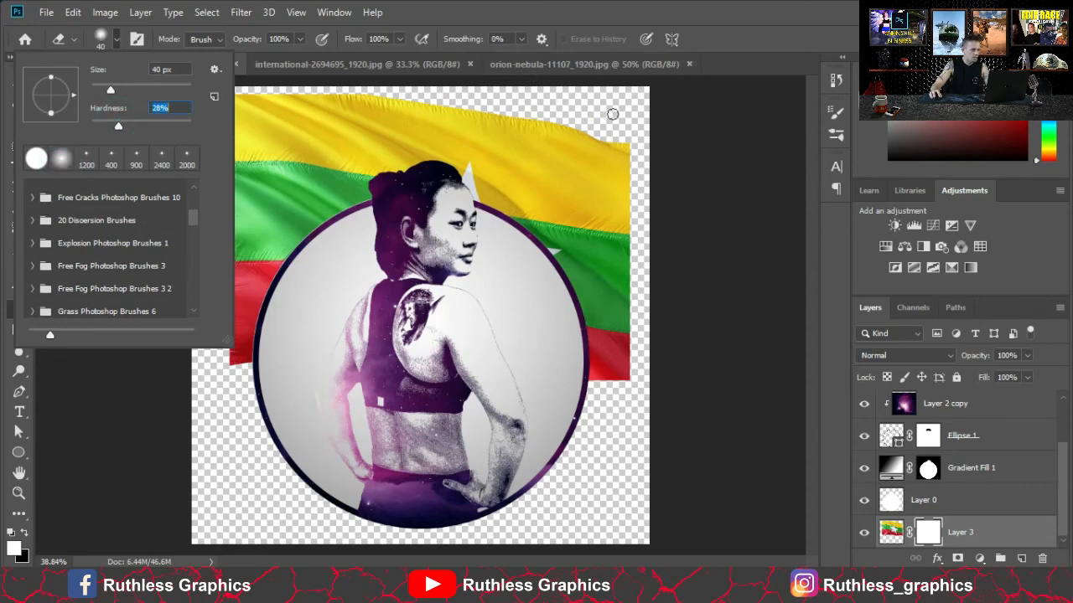
{"action": "left_click", "coordinate": [143, 91]}
{"action": "left_click", "coordinate": [603, 106]}
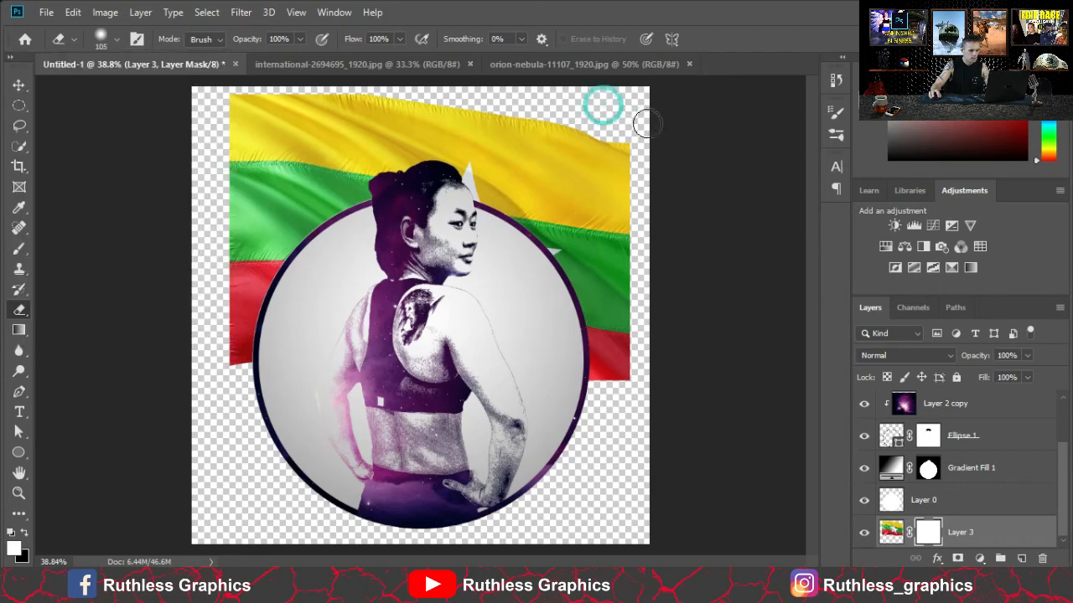
Erase along the flag's top, left and right edges on its mask to give them a soft, ragged outline.
{"action": "mouse_move", "coordinate": [589, 126]}
{"action": "left_mouse_down"}
{"action": "mouse_move", "coordinate": [553, 109]}
{"action": "mouse_move", "coordinate": [462, 99]}
{"action": "mouse_move", "coordinate": [230, 91]}
{"action": "mouse_move", "coordinate": [376, 86]}
{"action": "left_mouse_up"}
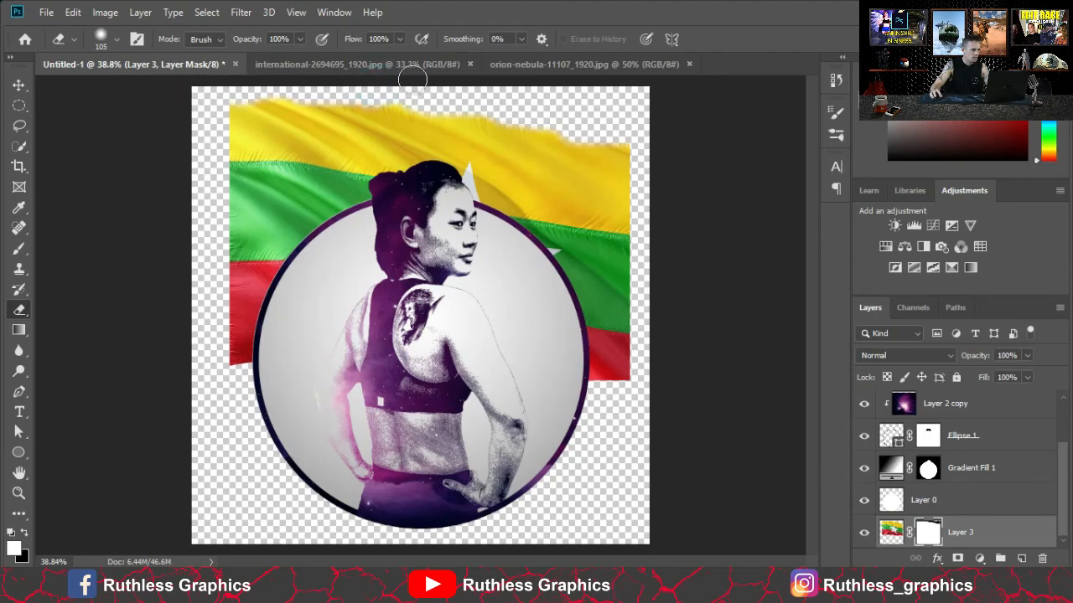
{"action": "mouse_move", "coordinate": [233, 99]}
{"action": "left_mouse_down"}
{"action": "mouse_move", "coordinate": [214, 153]}
{"action": "mouse_move", "coordinate": [216, 245]}
{"action": "mouse_move", "coordinate": [207, 203]}
{"action": "mouse_move", "coordinate": [220, 317]}
{"action": "mouse_move", "coordinate": [207, 364]}
{"action": "mouse_move", "coordinate": [220, 379]}
{"action": "mouse_move", "coordinate": [259, 377]}
{"action": "mouse_move", "coordinate": [282, 397]}
{"action": "left_mouse_up"}
{"action": "mouse_move", "coordinate": [565, 395]}
{"action": "left_mouse_down"}
{"action": "mouse_move", "coordinate": [636, 395]}
{"action": "mouse_move", "coordinate": [652, 362]}
{"action": "mouse_move", "coordinate": [627, 259]}
{"action": "mouse_move", "coordinate": [633, 117]}
{"action": "left_mouse_up"}
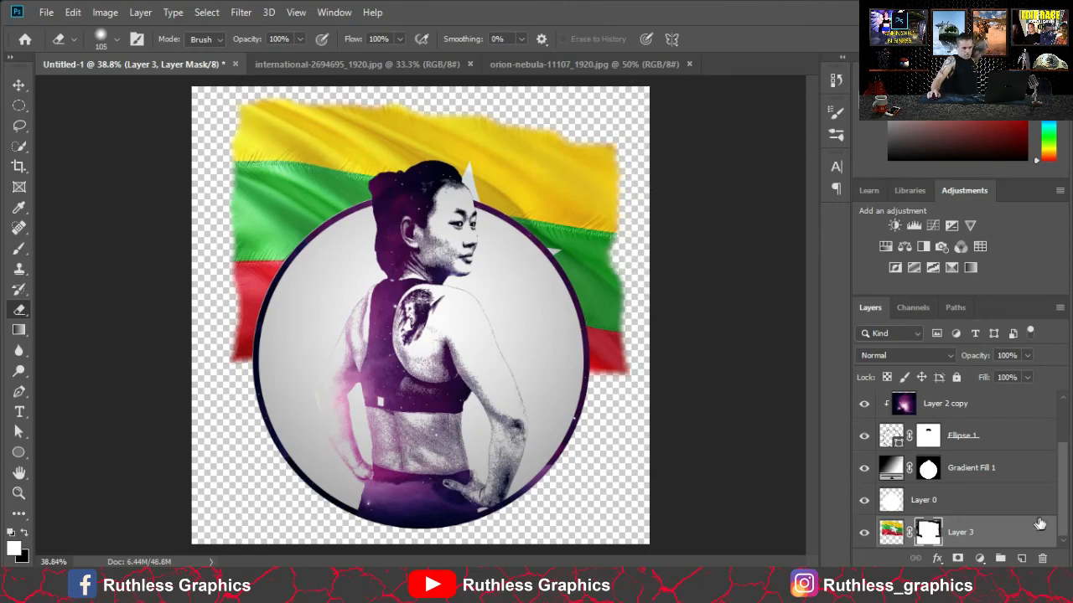
Select all layers from Layer 3 up to Layer 2 and convert them to a single Smart Object.
{"action": "left_click", "coordinate": [891, 532]}
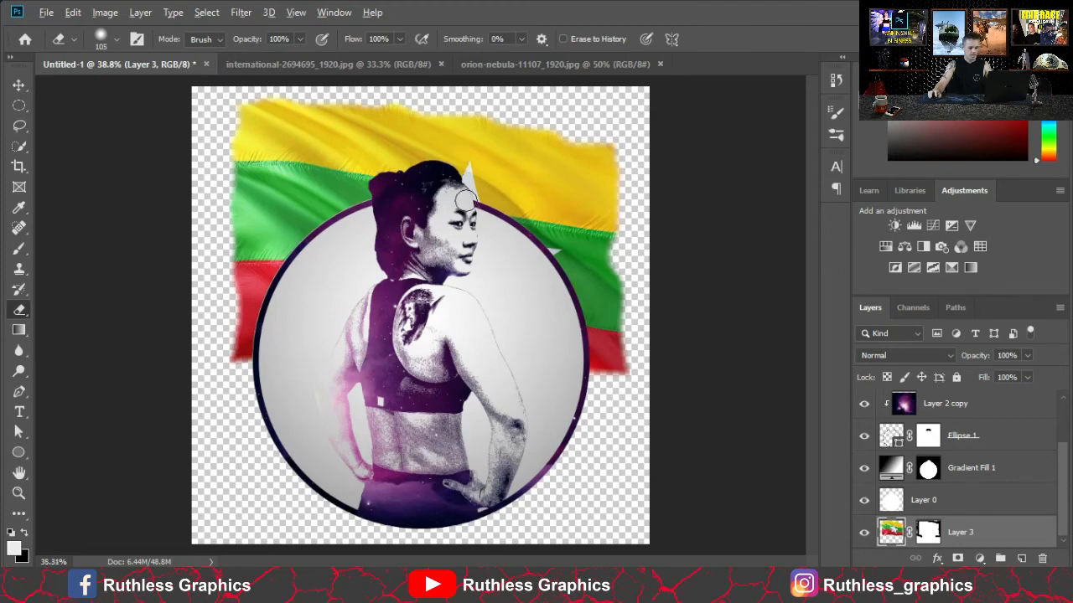
{"action": "scroll", "coordinate": [491, 233], "scroll_direction": "down", "scroll_amount": 2}
{"action": "scroll", "coordinate": [1022, 503], "scroll_direction": "up", "scroll_amount": 2}
{"action": "scroll", "coordinate": [972, 457], "scroll_direction": "down", "scroll_amount": 2}
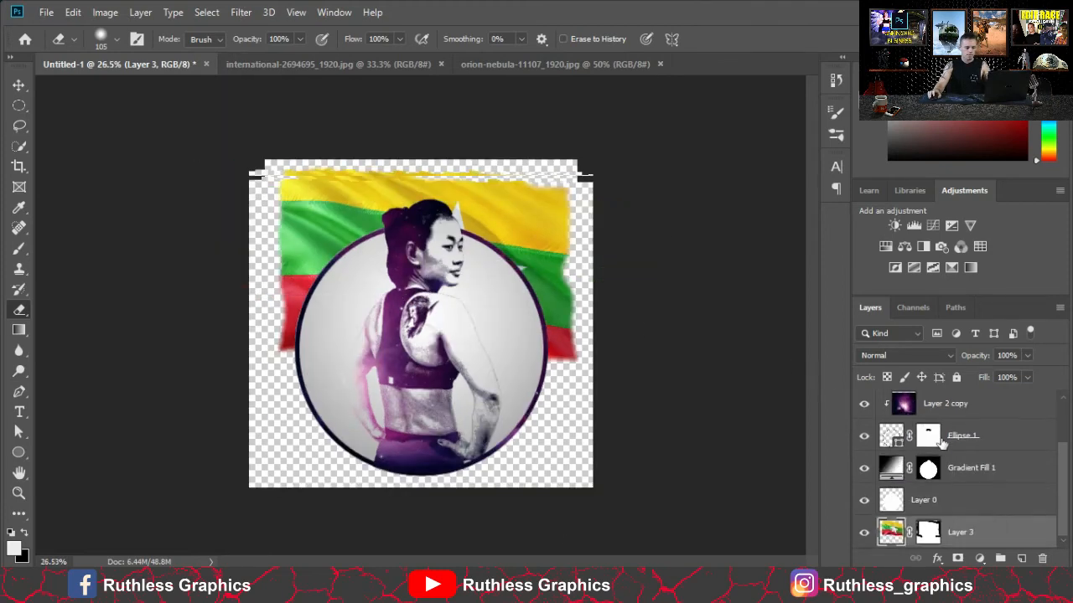
{"action": "scroll", "coordinate": [961, 440], "scroll_direction": "up", "scroll_amount": 2}
{"action": "scroll", "coordinate": [964, 470], "scroll_direction": "down", "scroll_amount": 2}
{"action": "scroll", "coordinate": [1031, 540], "scroll_direction": "up", "scroll_amount": 2}
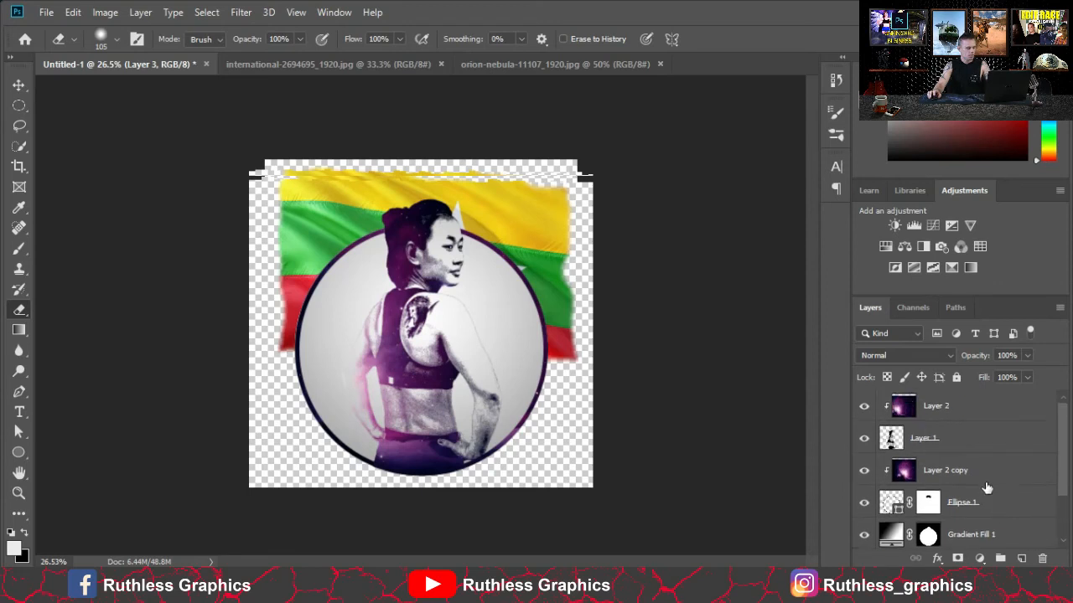
{"action": "left_click", "coordinate": [997, 408], "text": "shift"}
{"action": "right_click", "coordinate": [996, 408]}
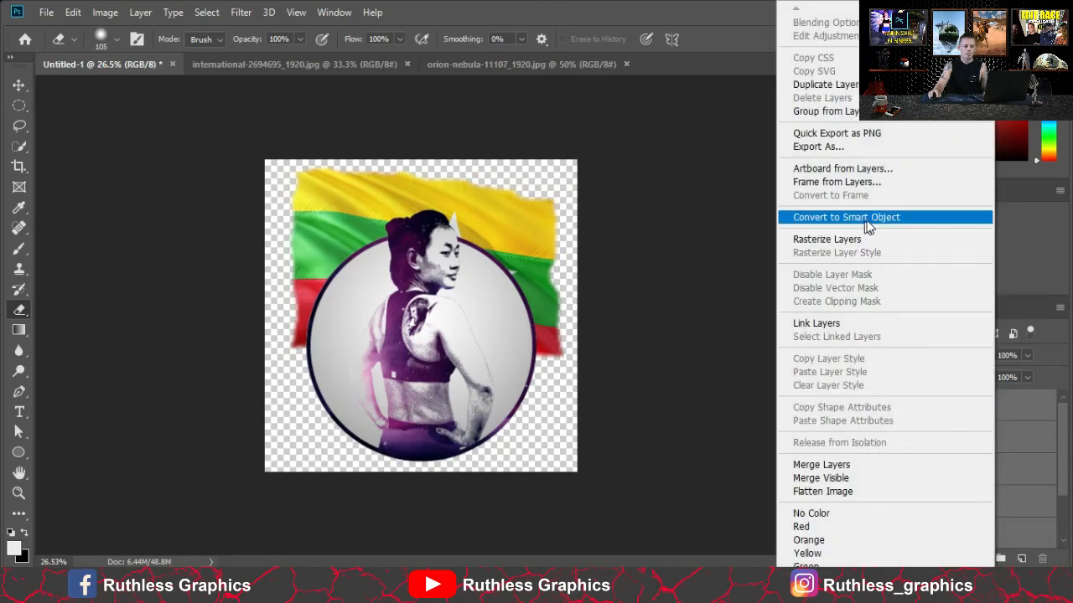
{"action": "left_click", "coordinate": [867, 219]}
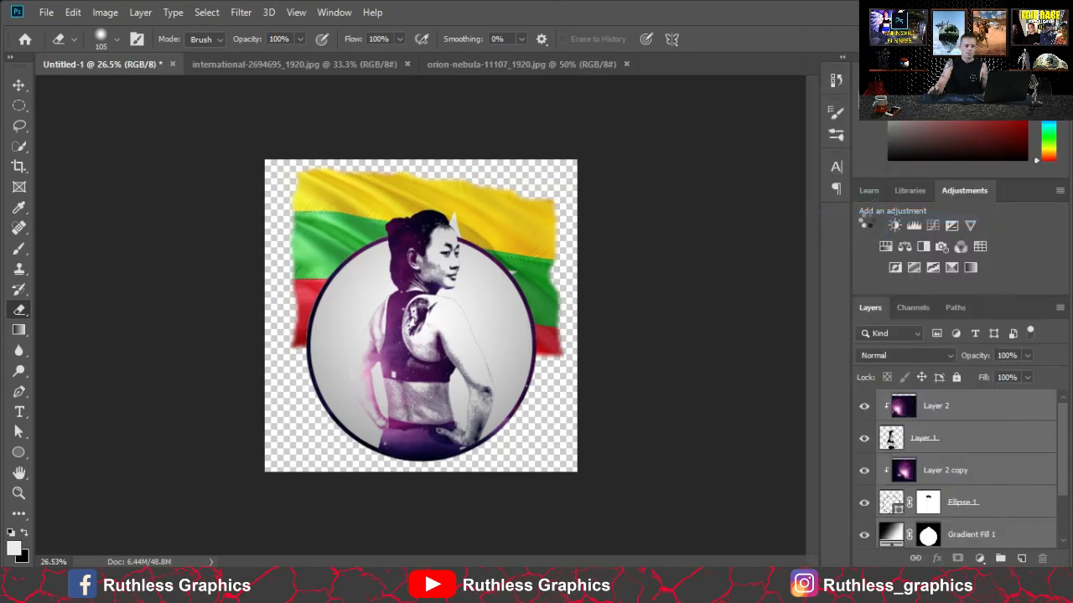